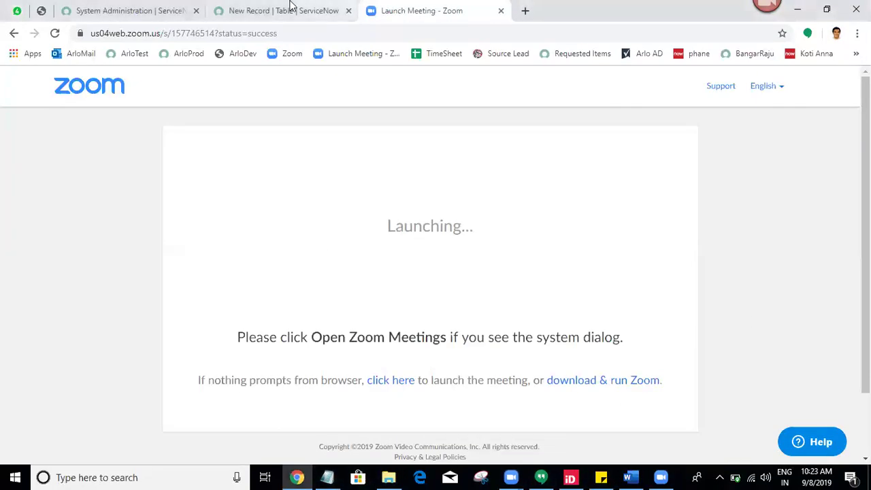
# Make the new table "parent table" extensible in its table controls.
pyautogui.click(289, 10)
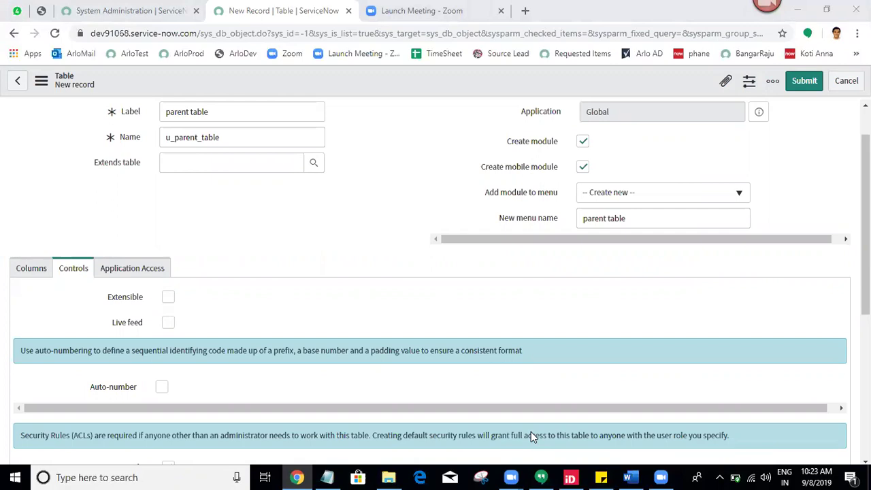
pyautogui.moveTo(600, 477)
pyautogui.click(195, 3)
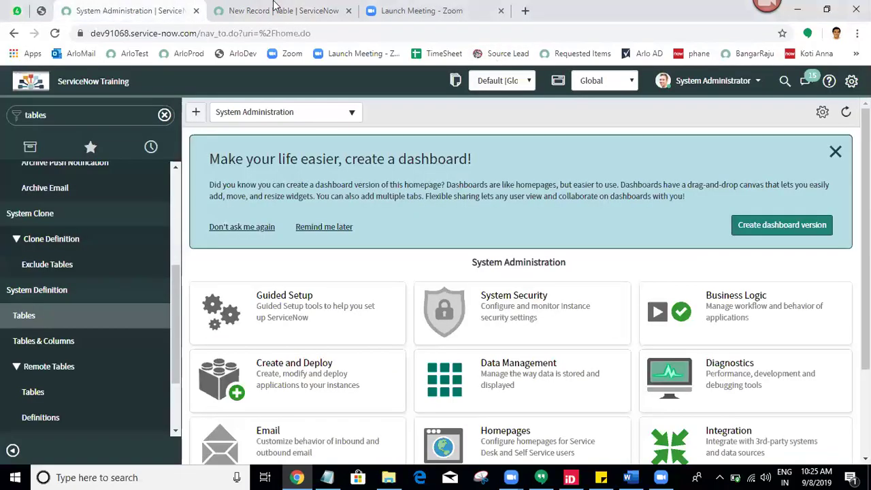
pyautogui.click(275, 10)
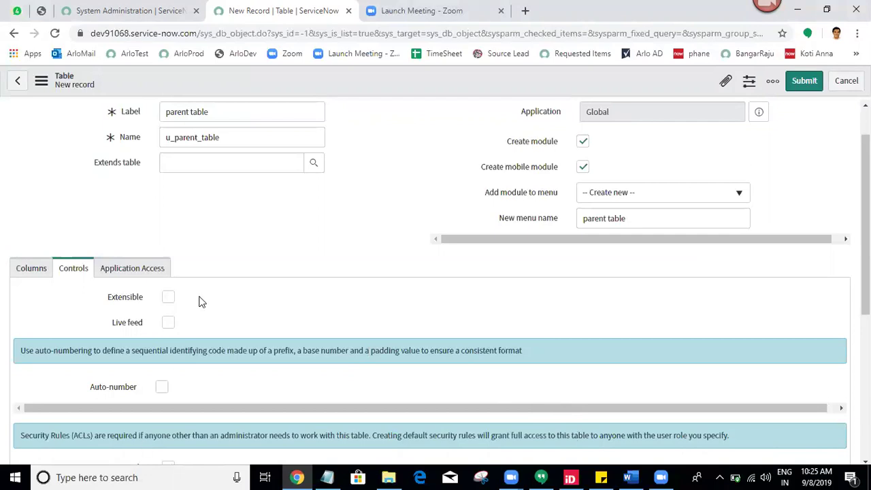
pyautogui.click(169, 300)
# Examine the tables offered for the Extends table field, leaving the field empty.
pyautogui.moveTo(511, 477)
pyautogui.click(314, 161)
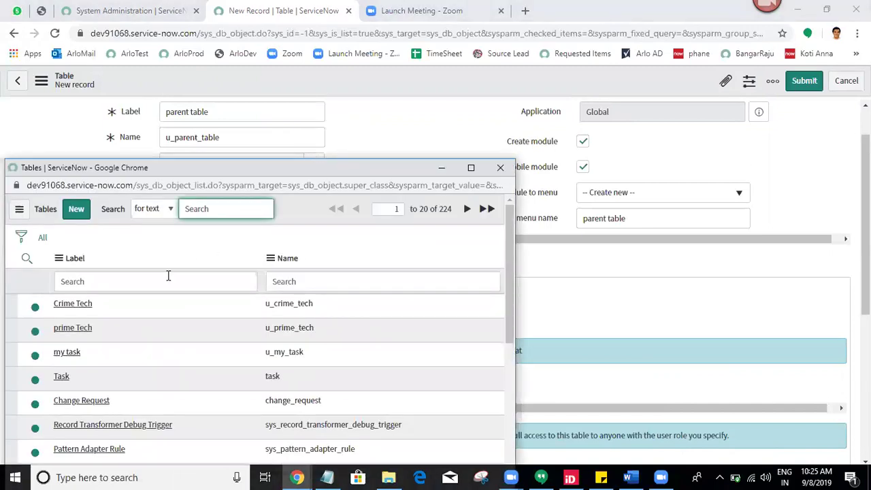
pyautogui.click(500, 168)
pyautogui.click(313, 166)
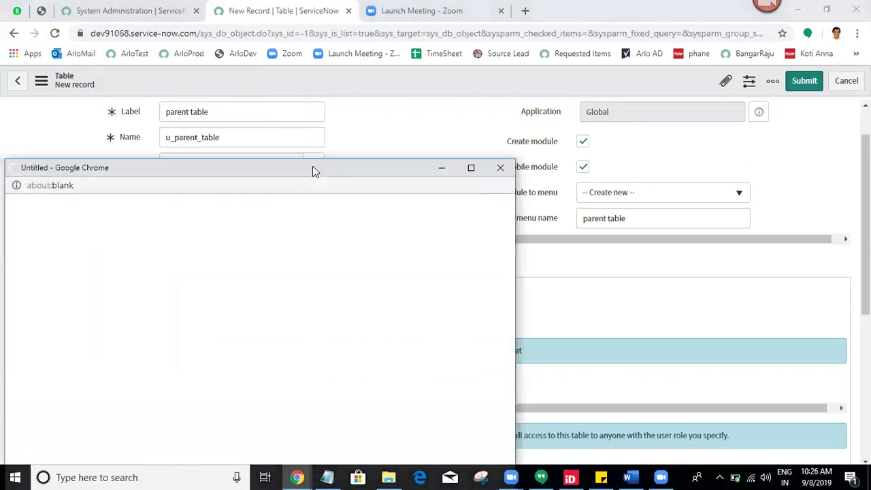
pyautogui.click(500, 167)
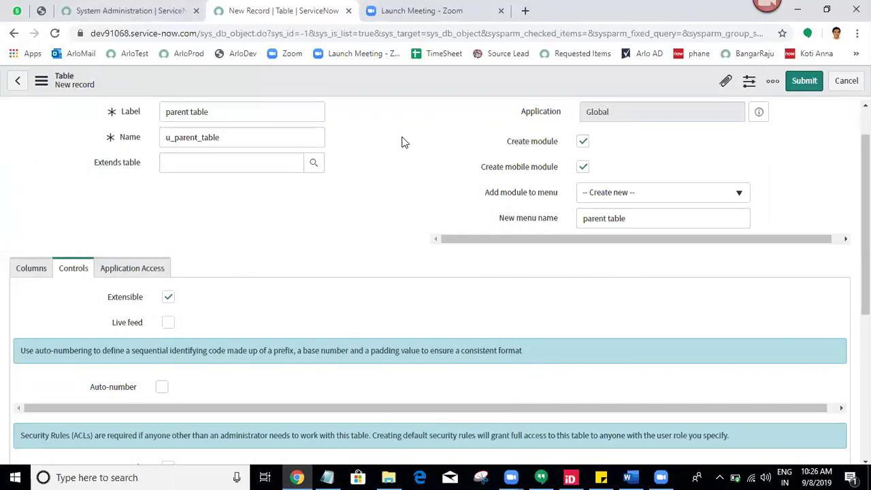
# Save the new parent table record and stay on its form.
pyautogui.rightClick(420, 83)
pyautogui.click(429, 93)
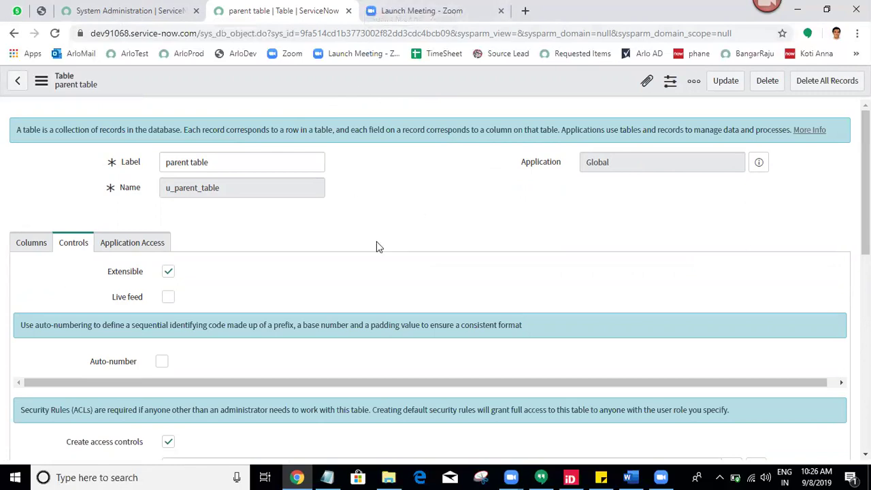
# Enable auto-numbering for the parent table with the prefix PAR, number 1000 and 7 digits, and save the record.
pyautogui.moveTo(866, 149); pyautogui.dragTo(866, 207)
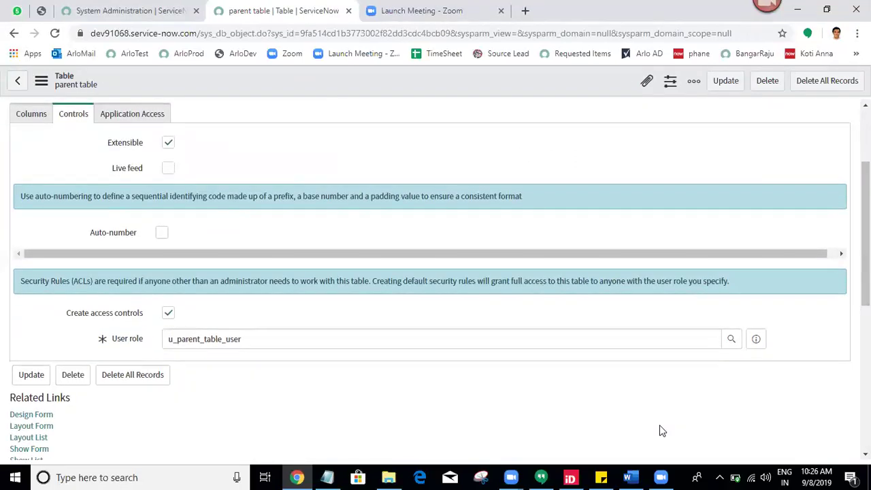
pyautogui.click(162, 233)
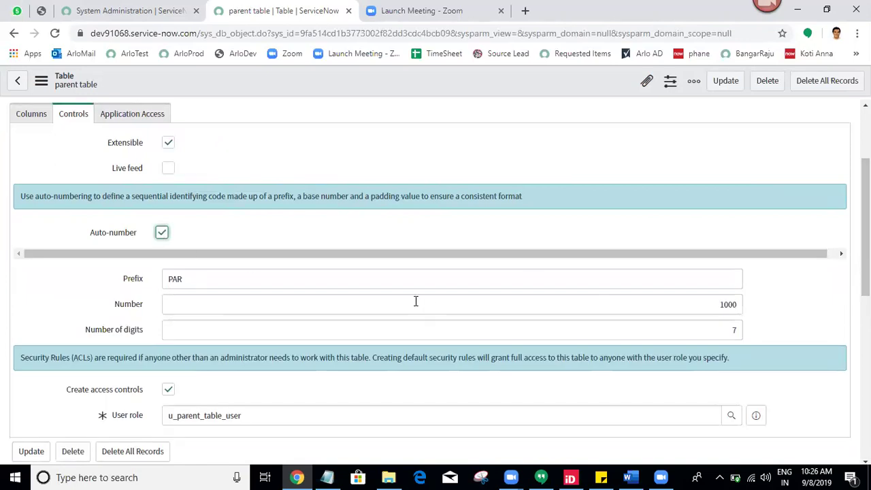
pyautogui.click(219, 281)
pyautogui.doubleClick(220, 280)
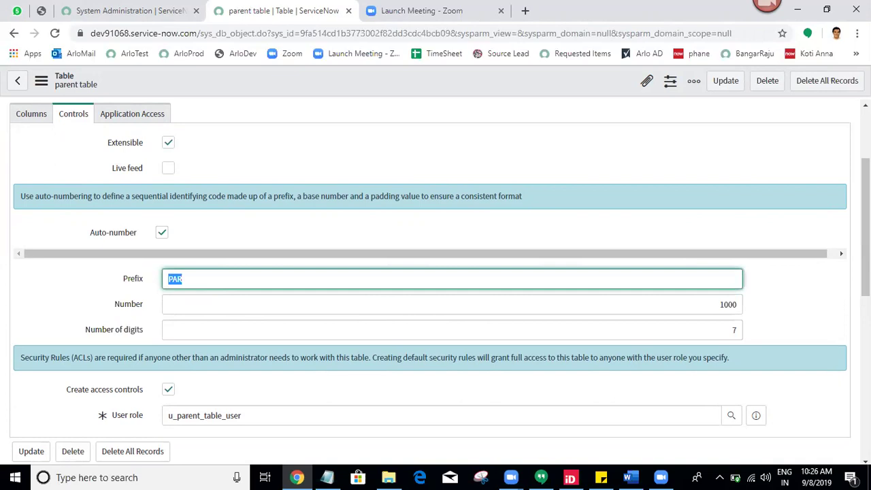
pyautogui.scroll(2, 220, 416)
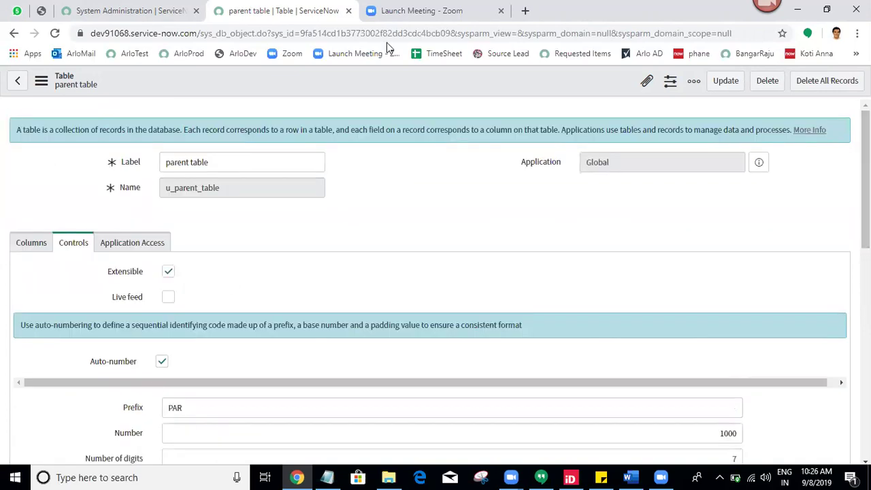
pyautogui.rightClick(366, 72)
pyautogui.click(374, 82)
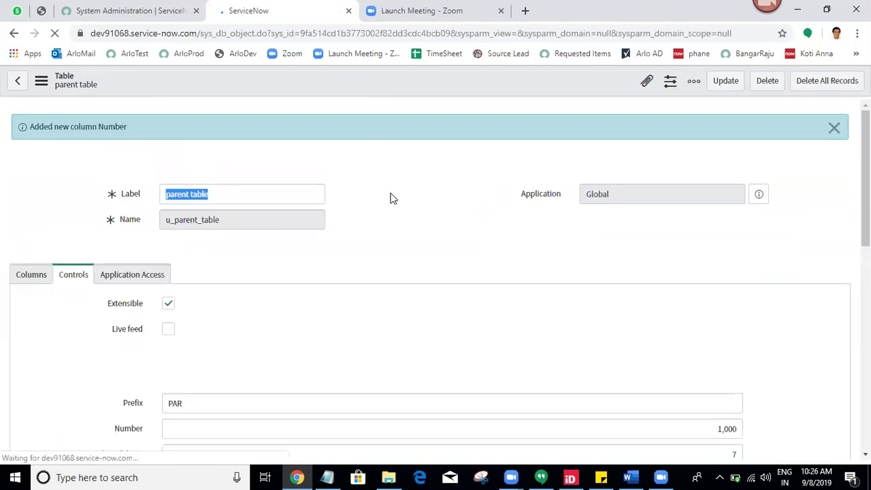
pyautogui.click(390, 197)
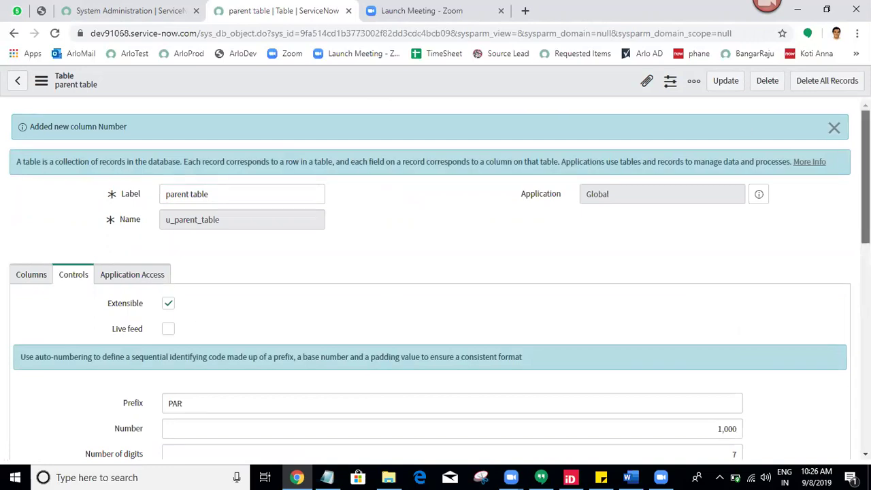
# Find Number Maintenance by filtering the navigator for "number ma" and open it in a new browser tab.
pyautogui.scroll(-2, 342, 324)
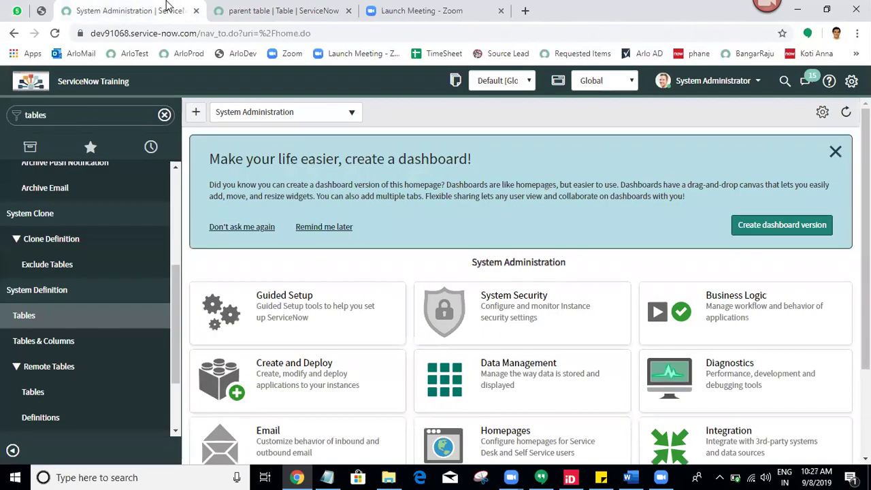
pyautogui.click(166, 8)
pyautogui.click(123, 120)
pyautogui.write('number ma')
pyautogui.middleClick(105, 200)
pyautogui.click(276, 8)
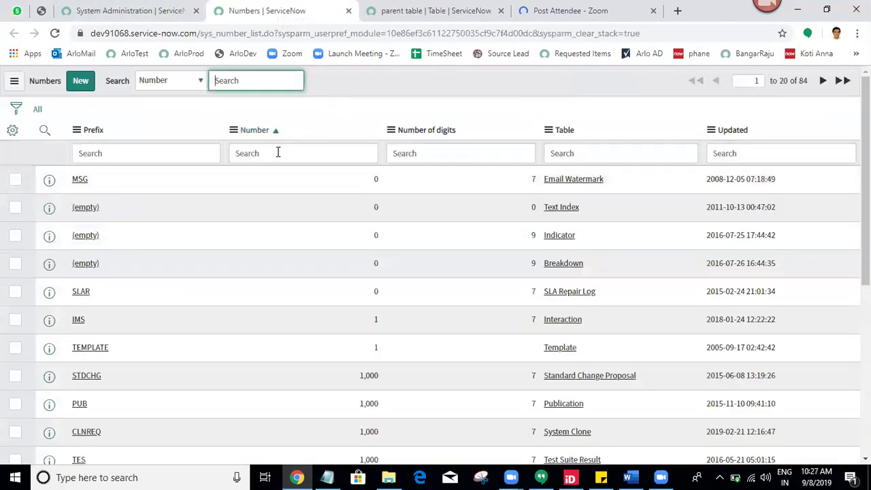
# Filter the Numbers list to records whose prefix starts with PAR.
pyautogui.click(93, 156)
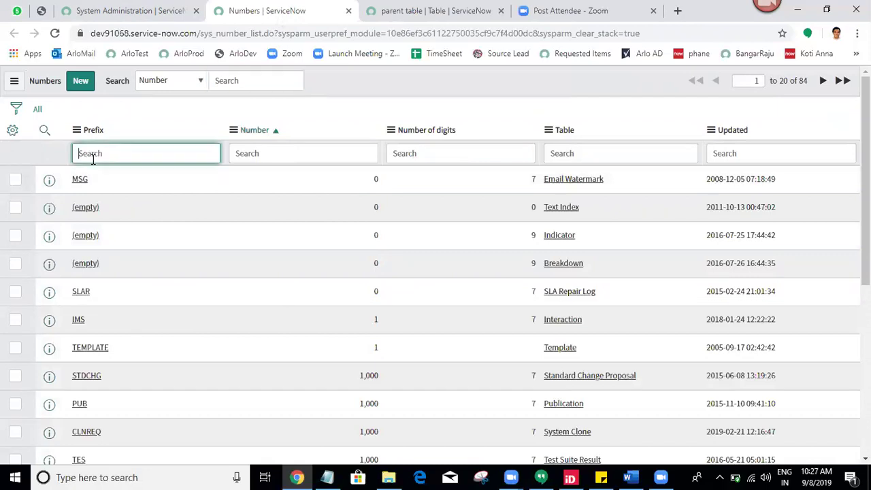
pyautogui.write('PAR')
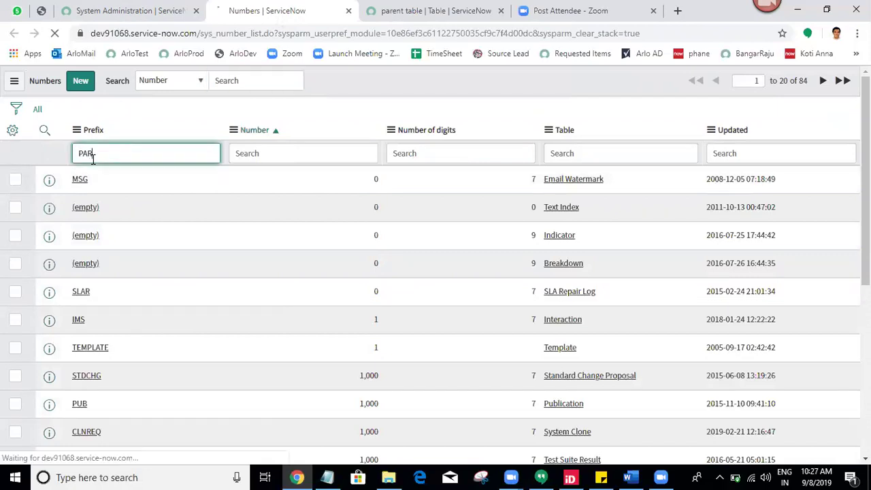
pyautogui.press('Return')
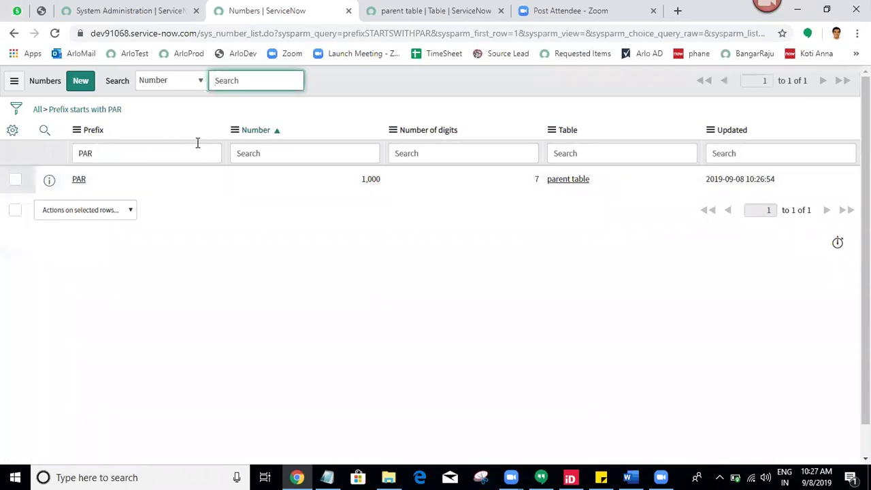
# Take the table name sys_number from the page address and add "Auto Generated Number Table Name is sys_number" to the Notepad cheat sheet.
pyautogui.moveTo(200, 33); pyautogui.dragTo(247, 39)
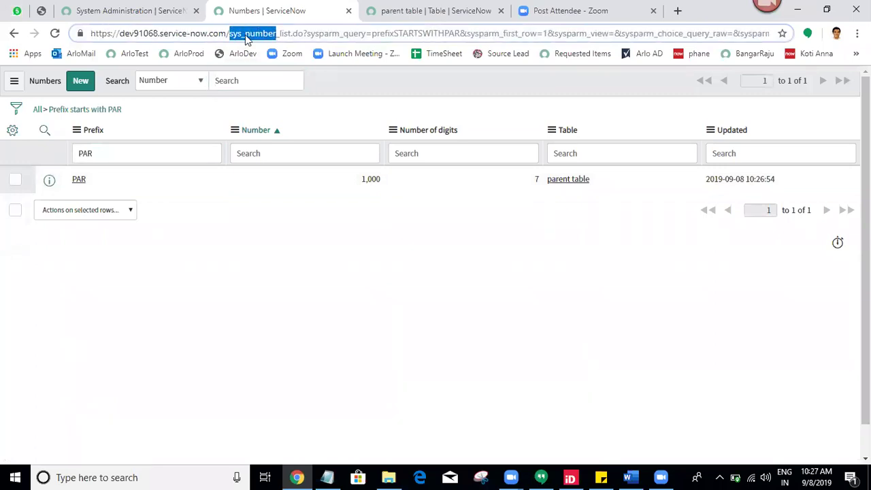
pyautogui.click(327, 477)
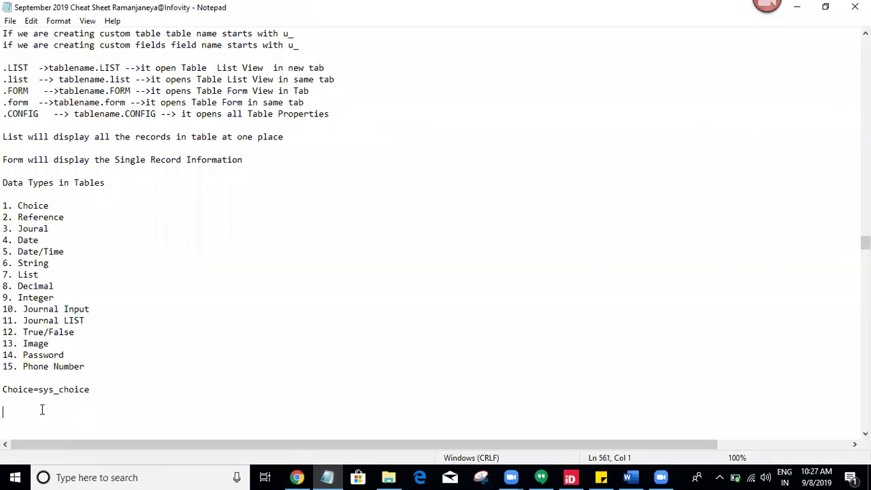
pyautogui.write('Auto Generated Number T')
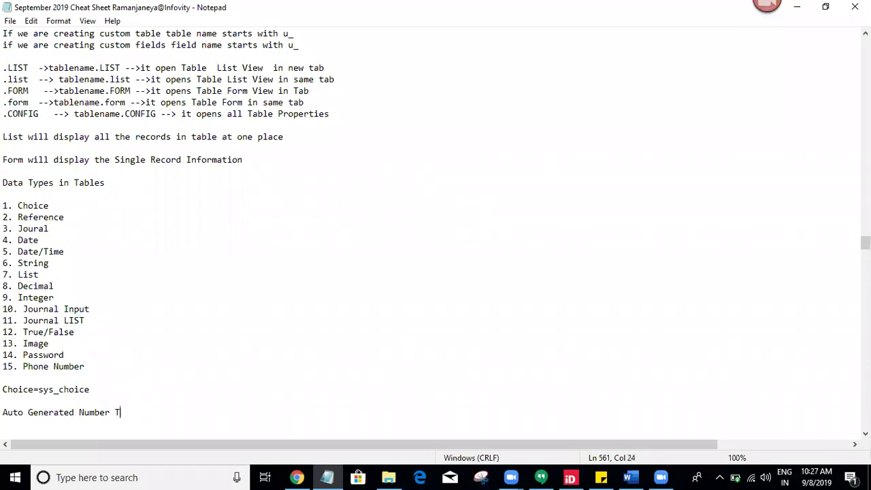
pyautogui.write('able Name is sys_number')
pyautogui.press('Return')
pyautogui.press('Return')
pyautogui.press('Return')
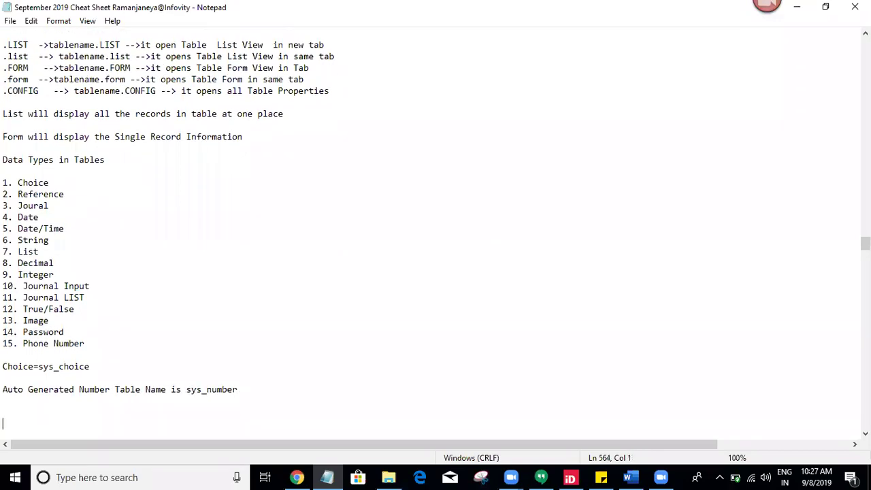
# Add the line "System Definition --> Number Maintainance" below the sys_number note, followed by blank lines.
pyautogui.click(41, 409)
pyautogui.write('System Definit')
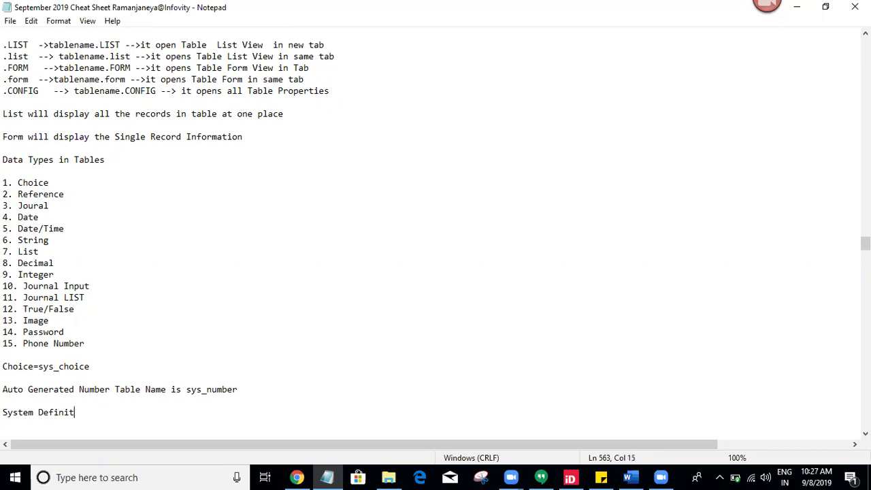
pyautogui.write('ion --> Number')
pyautogui.press('BackSpace')
pyautogui.write('er Mai')
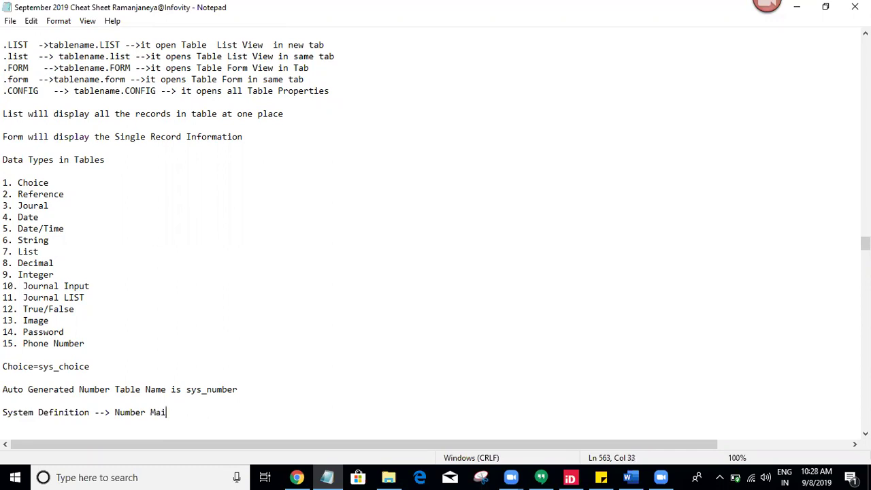
pyautogui.write('ntainance')
pyautogui.press('Return')
pyautogui.press('Return')
pyautogui.press('Return')
pyautogui.press('Return')
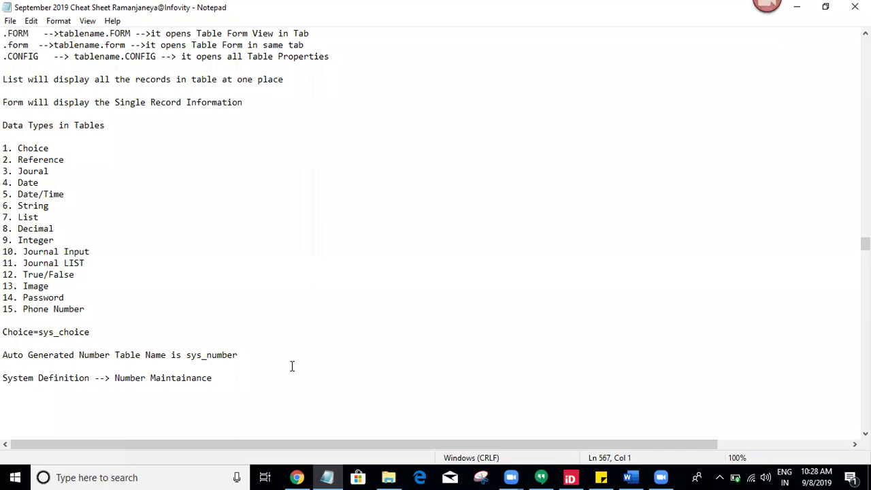
# Switch back to Chrome, close every tab after the System Administration tab and reload the ServiceNow page.
pyautogui.click(297, 478)
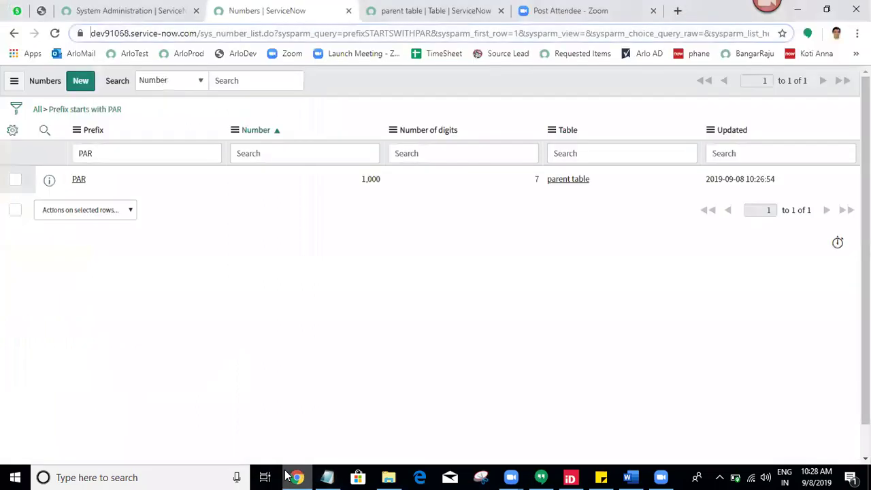
pyautogui.click(426, 8)
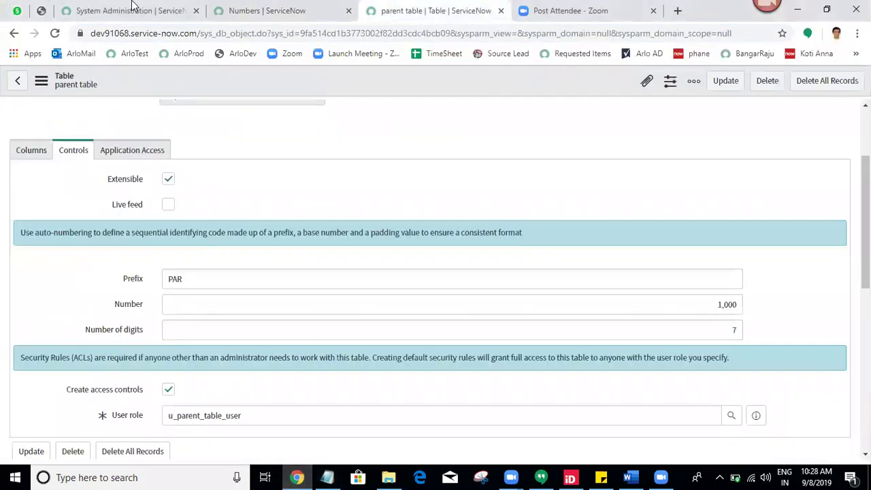
pyautogui.click(109, 7)
pyautogui.rightClick(109, 7)
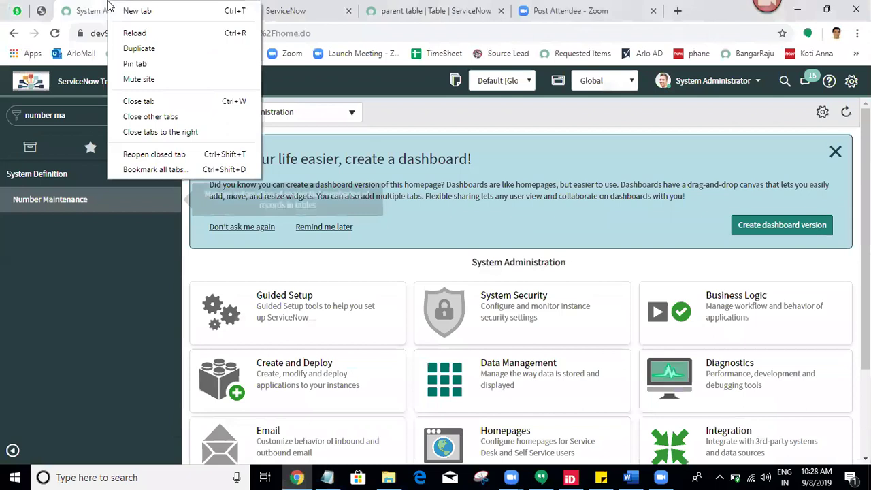
pyautogui.click(154, 132)
pyautogui.click(55, 33)
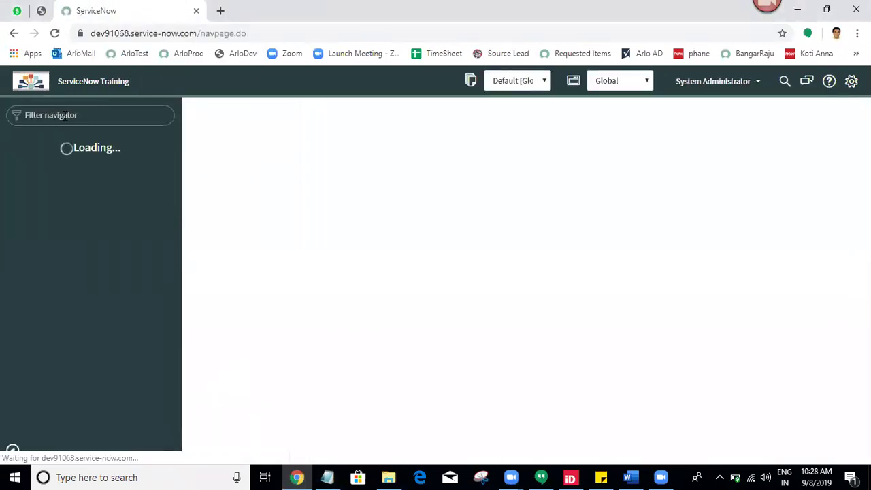
# Filter the navigator for "parent" and open the parent tables module in a new browser tab.
pyautogui.click(63, 116)
pyautogui.write('pa')
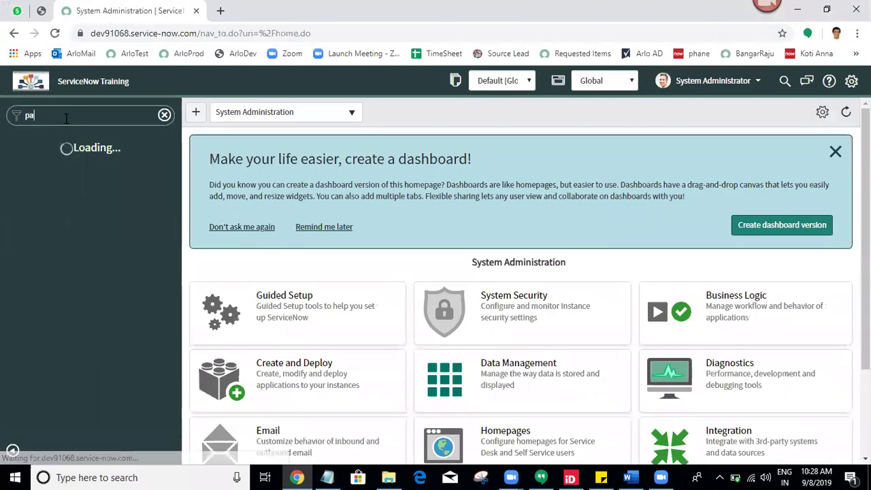
pyautogui.write('rent')
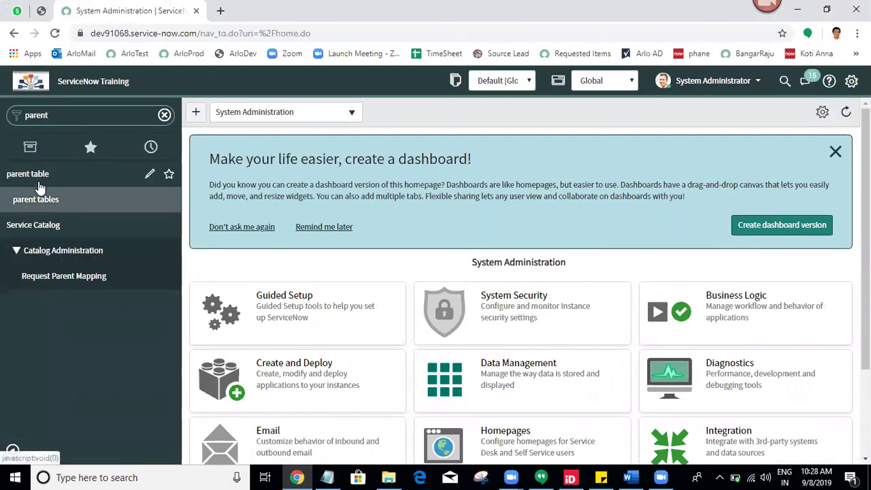
pyautogui.middleClick(46, 204)
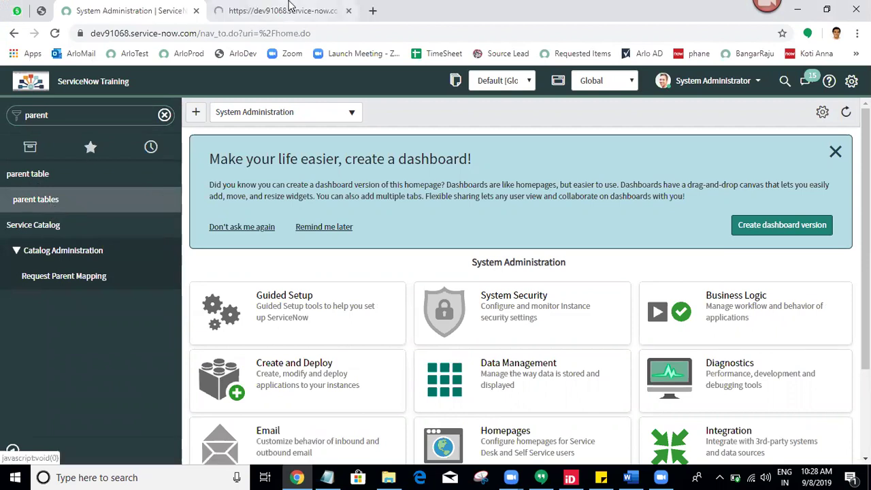
pyautogui.click(290, 9)
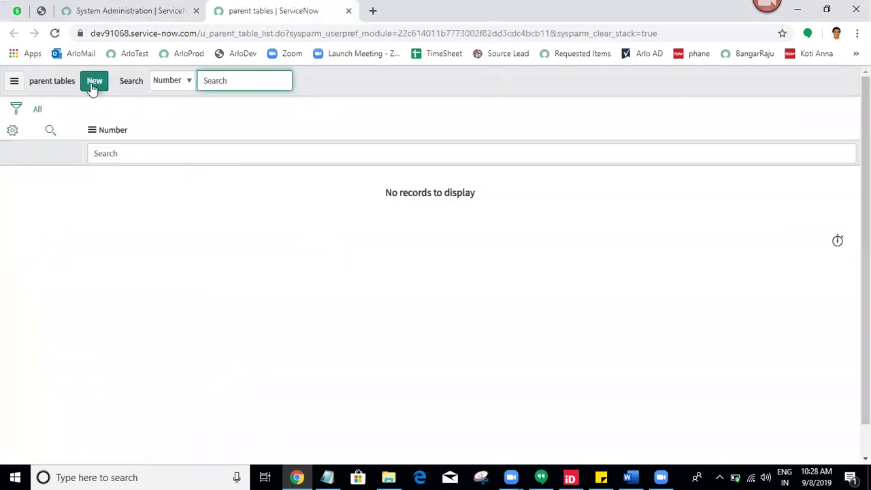
# Start a new parent table record and open the form layout configuration from it.
pyautogui.click(93, 83)
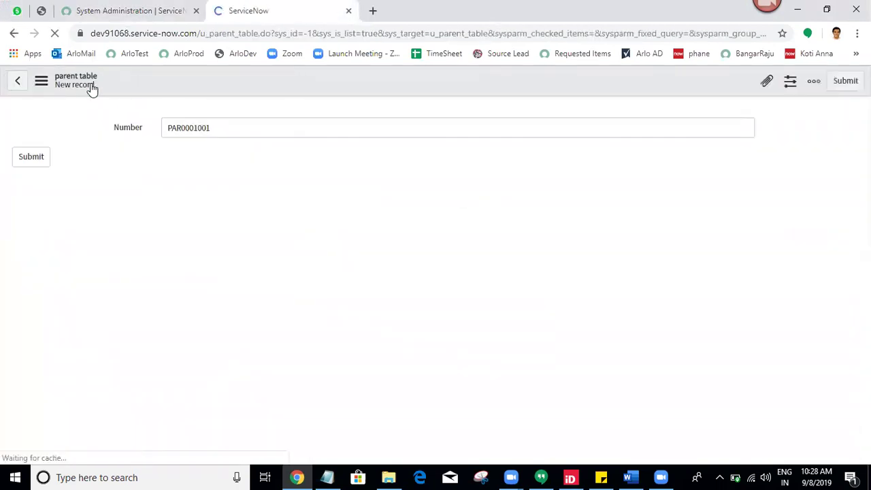
pyautogui.rightClick(241, 82)
pyautogui.moveTo(273, 114)
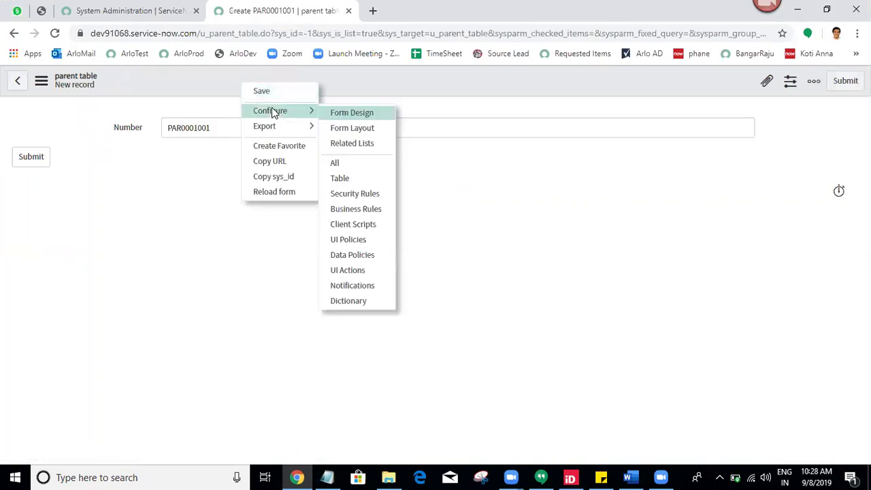
pyautogui.click(353, 132)
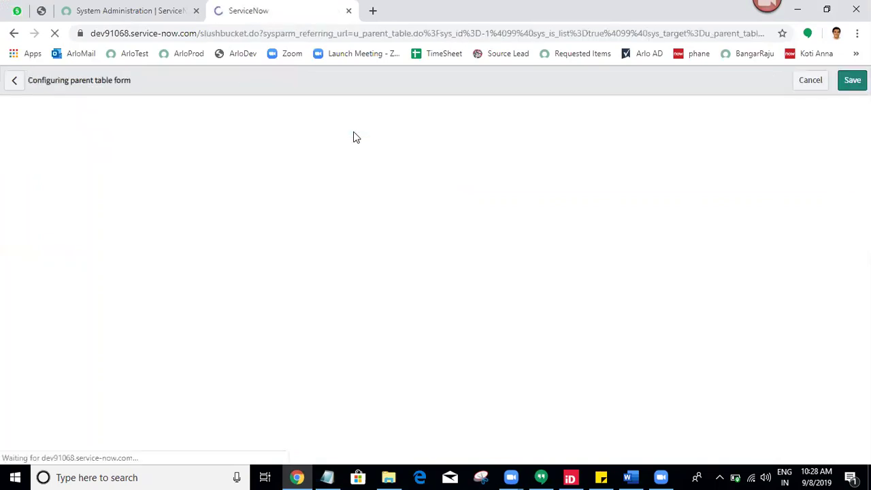
# Try to add a Reference field named Caller, pointing to the User [sys_user] table, to the parent table form.
pyautogui.scroll(-1, 612, 327)
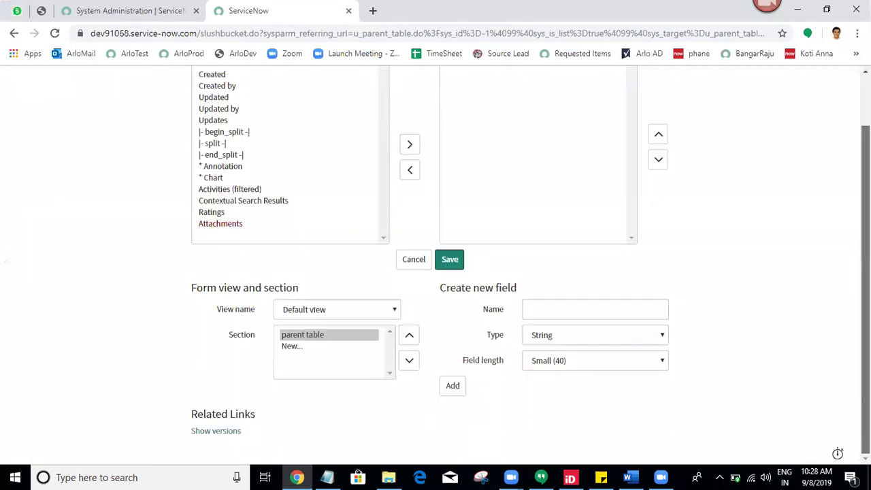
pyautogui.click(627, 371)
pyautogui.write('Caller')
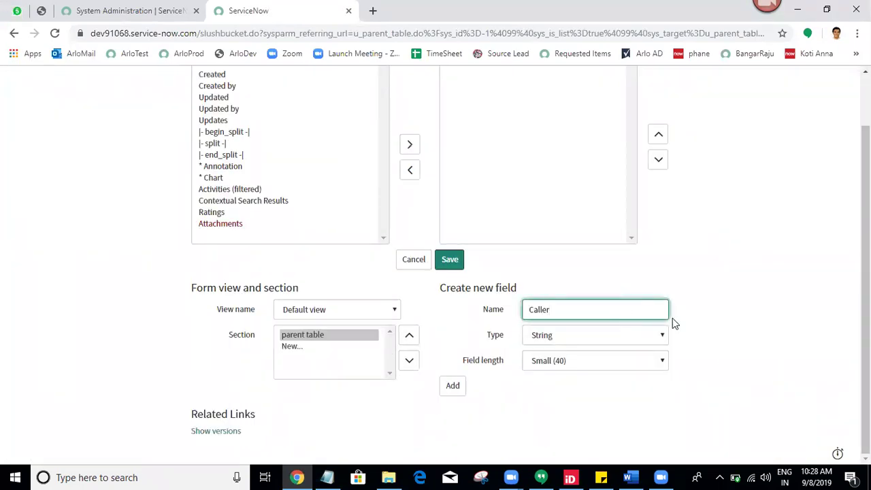
pyautogui.click(538, 338)
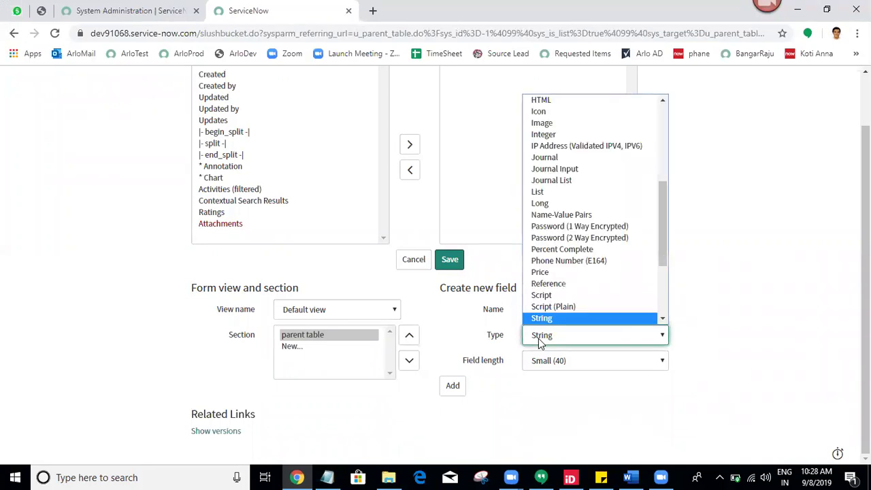
pyautogui.press('r')
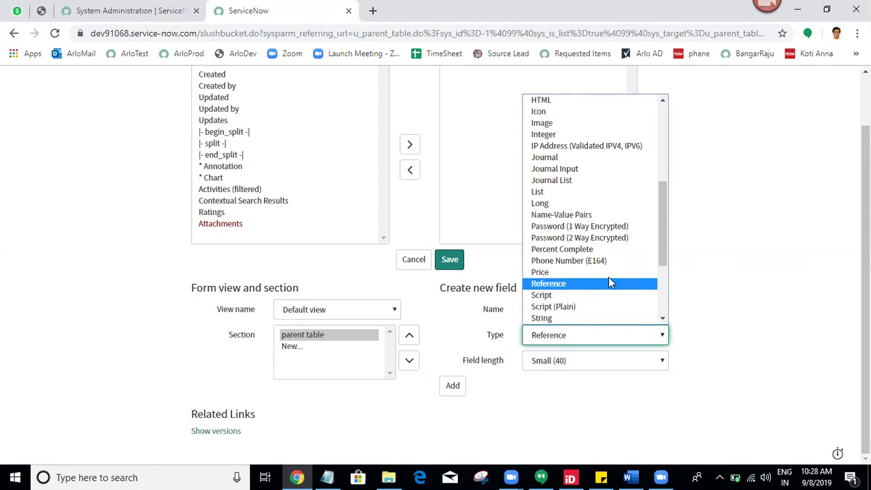
pyautogui.click(576, 283)
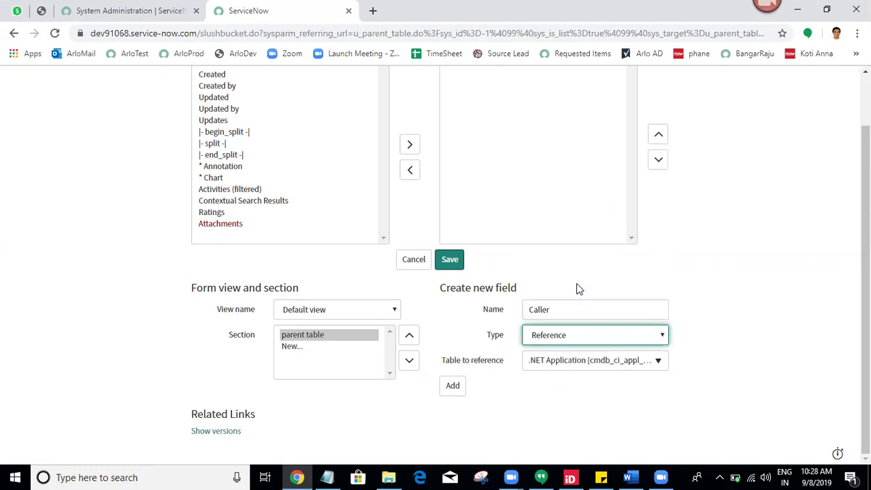
pyautogui.click(564, 365)
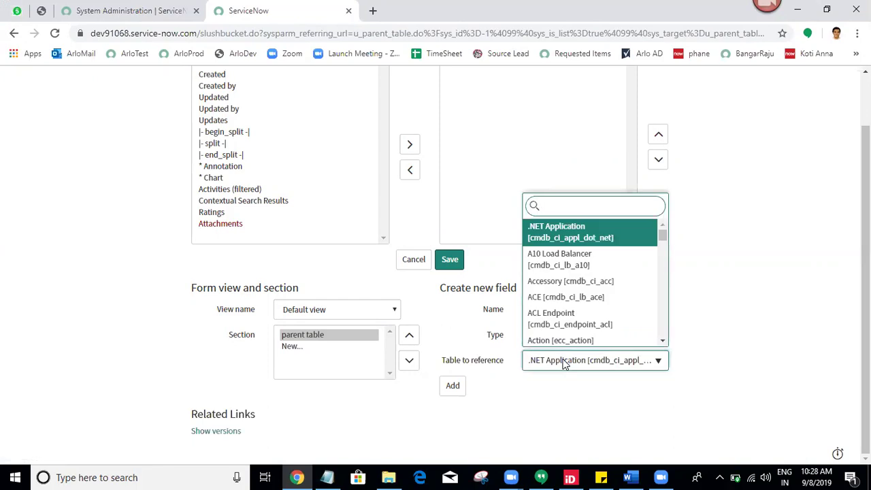
pyautogui.write('sys_user')
pyautogui.scroll(-3, 666, 315)
pyautogui.click(662, 339)
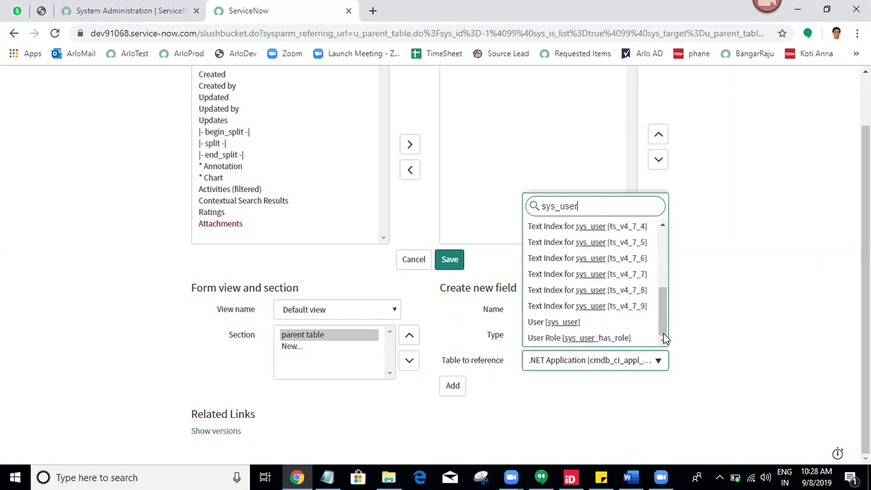
pyautogui.click(569, 323)
pyautogui.click(453, 386)
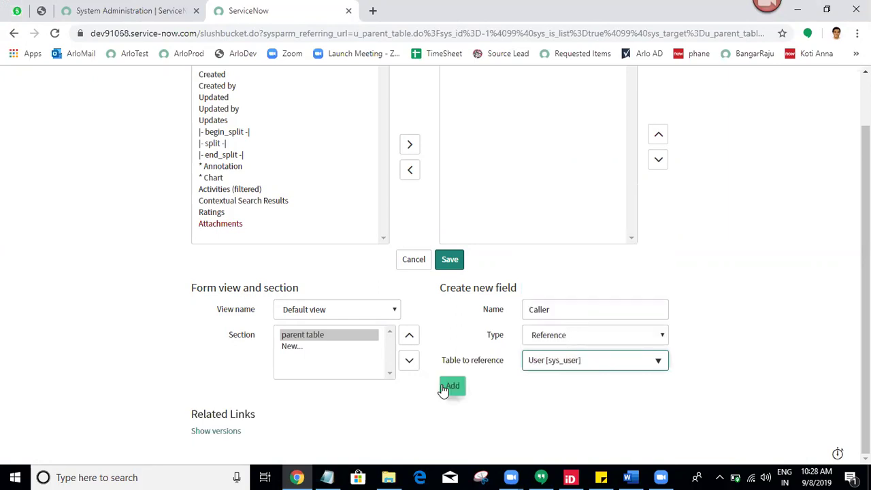
pyautogui.click(605, 315)
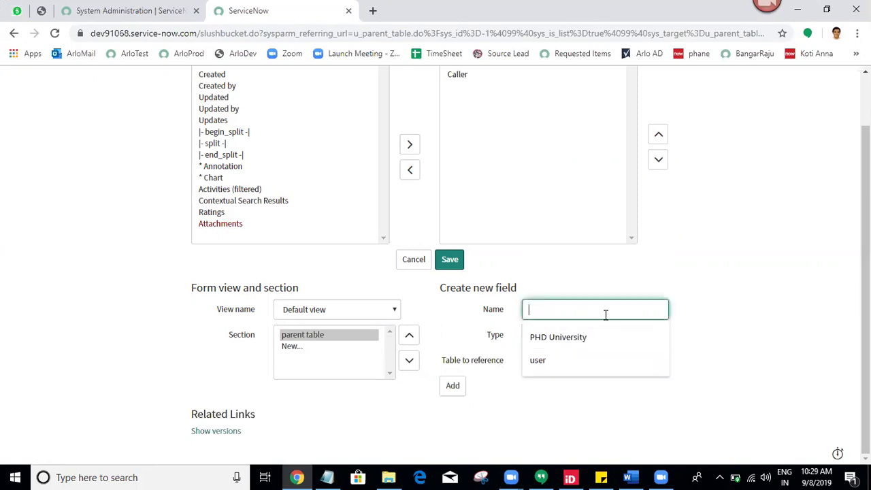
pyautogui.write('Tit')
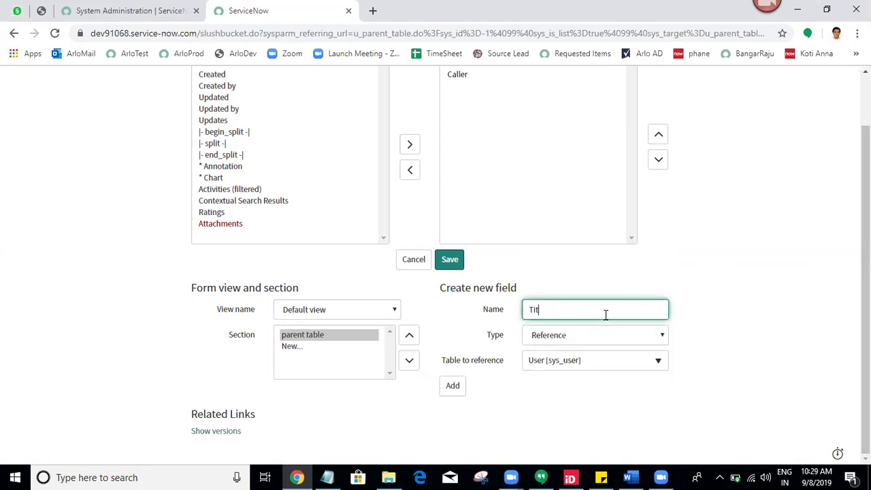
pyautogui.press('Return')
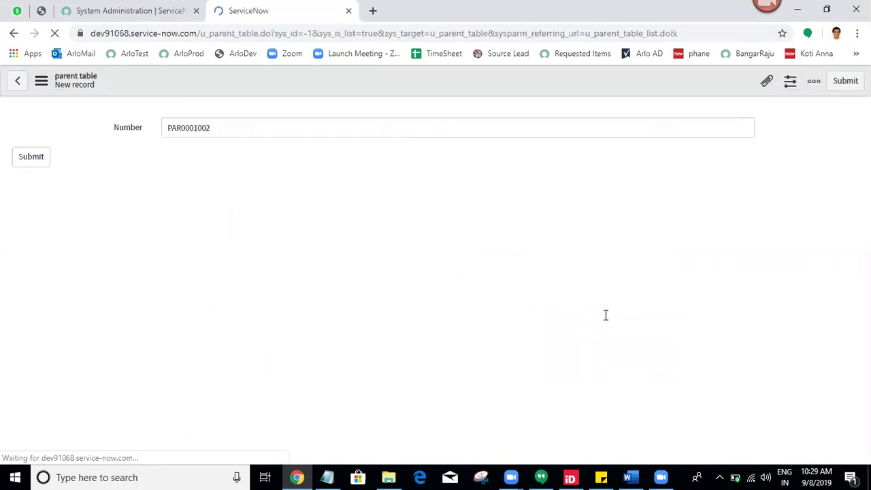
pyautogui.click(334, 217)
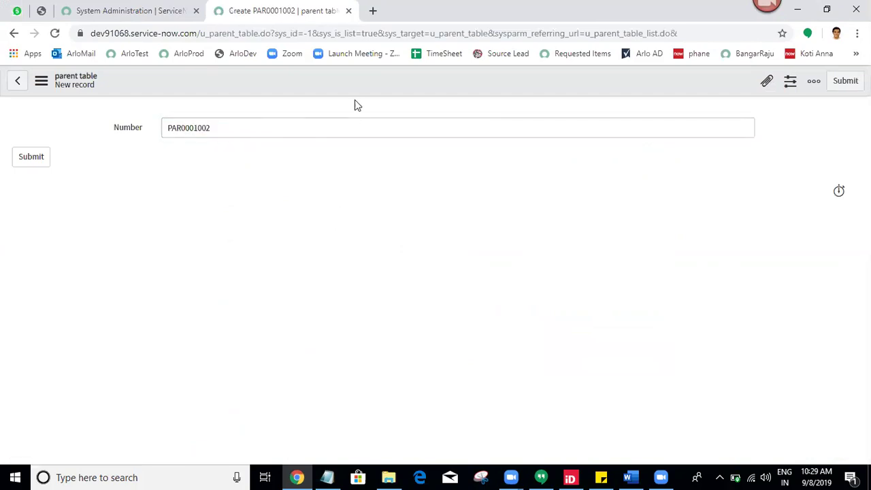
# Reopen the form layout configuration from the new parent table record.
pyautogui.rightClick(356, 72)
pyautogui.moveTo(408, 115)
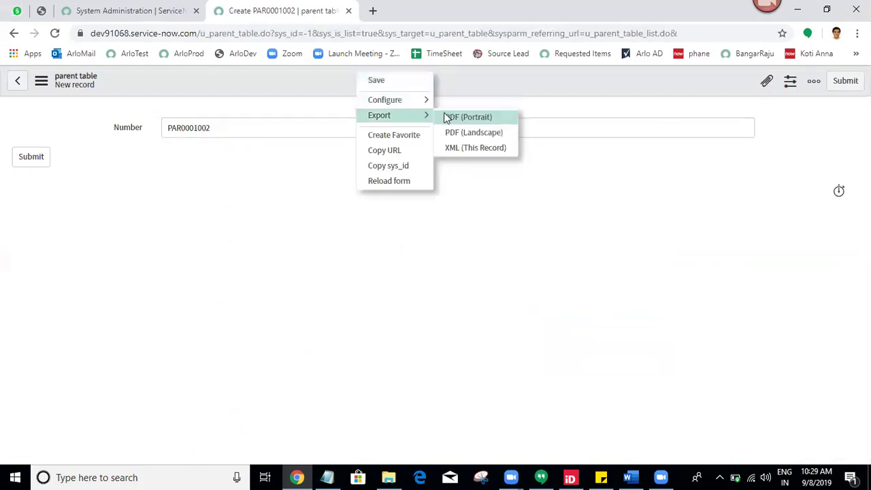
pyautogui.moveTo(422, 100)
pyautogui.click(453, 117)
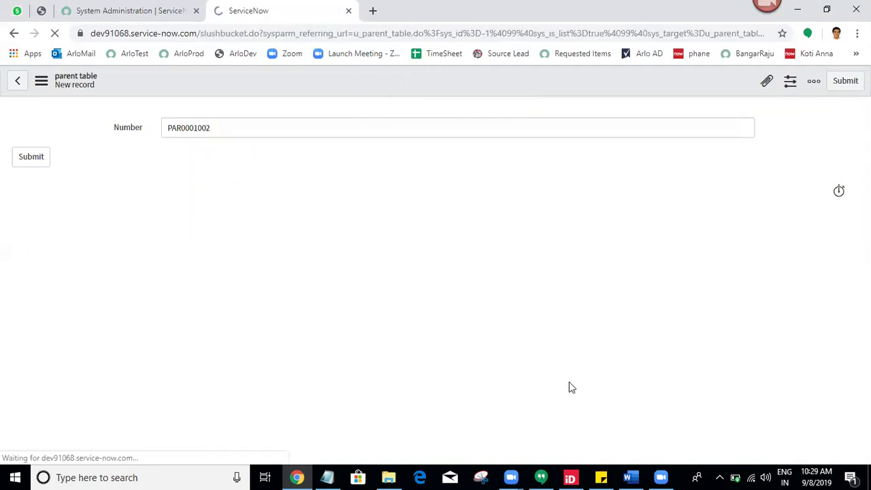
pyautogui.rightClick(712, 303)
pyautogui.press('Escape')
# Define a new form field named Caller with the type Reference.
pyautogui.scroll(-2, 749, 306)
pyautogui.click(631, 311)
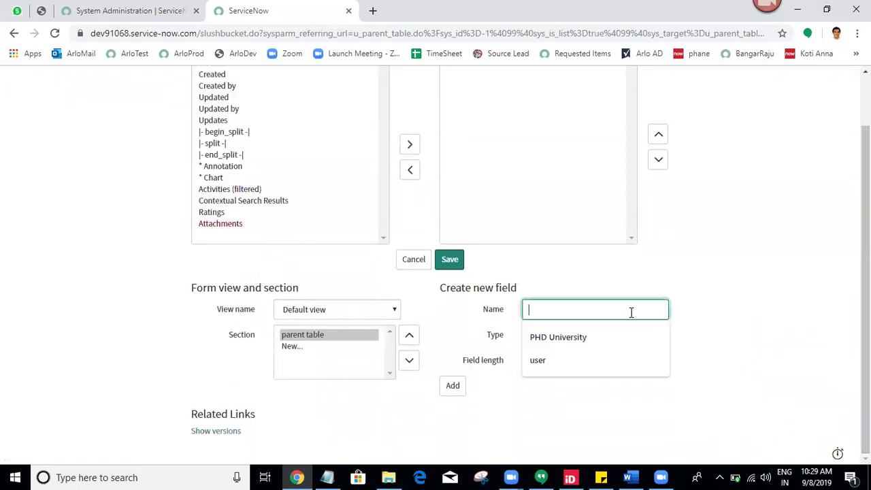
pyautogui.write('Ca')
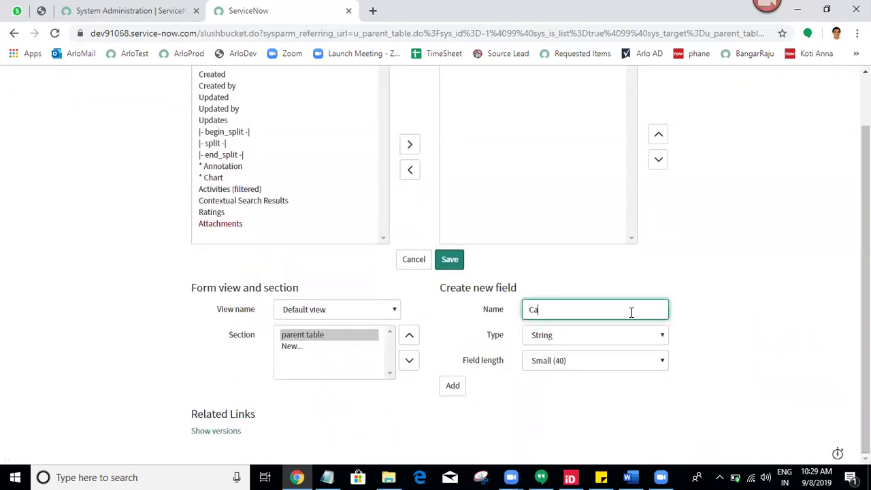
pyautogui.write('ller')
pyautogui.click(593, 335)
pyautogui.press('r')
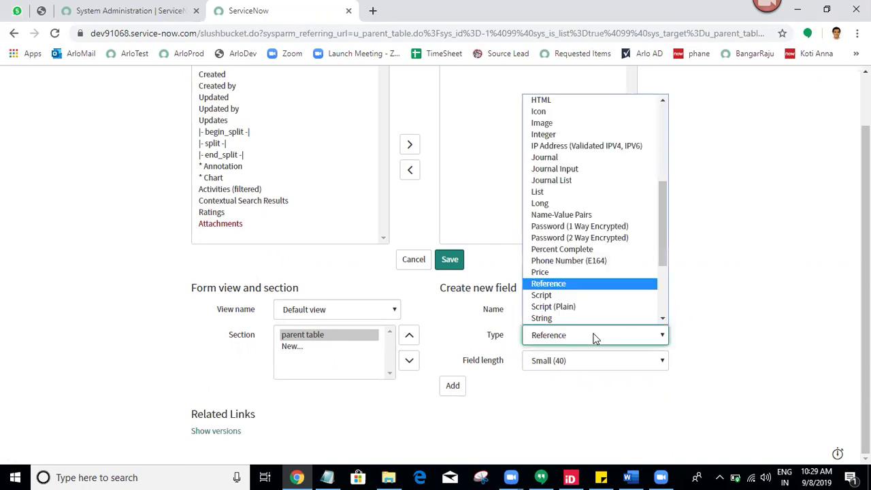
pyautogui.click(574, 286)
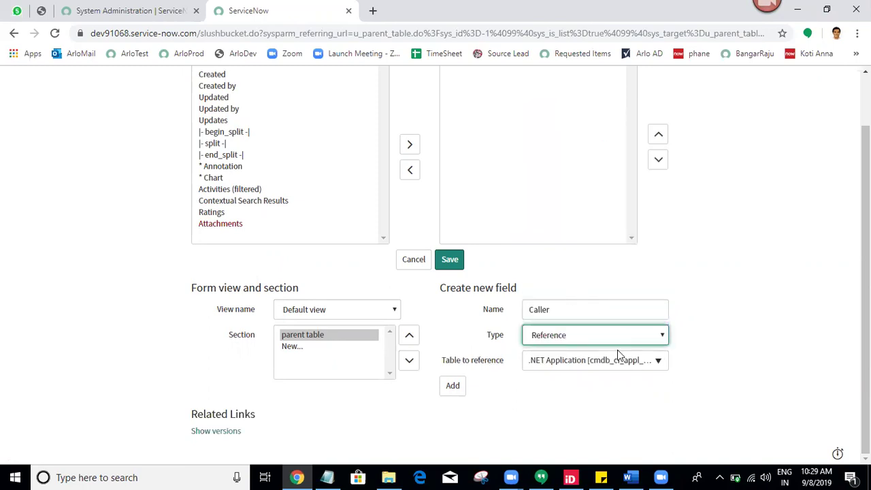
# Add the Caller field with User [sys_user] as its referenced table and save the form layout.
pyautogui.click(575, 366)
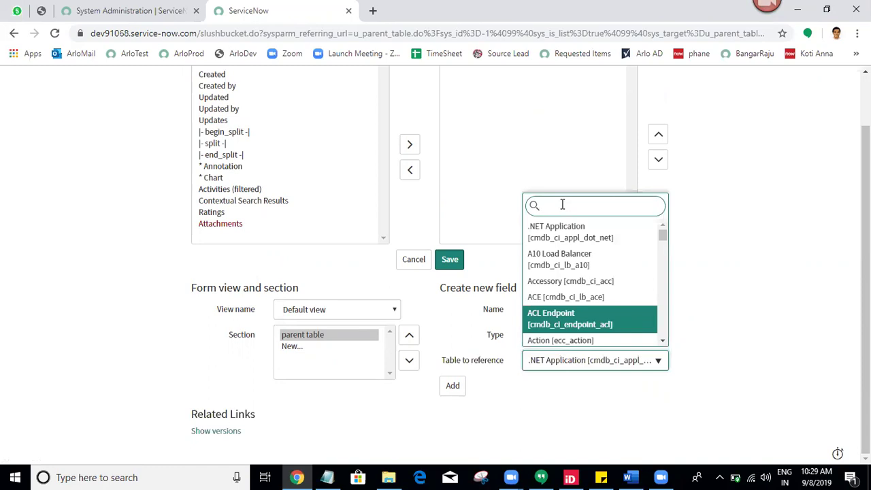
pyautogui.write('sys_user')
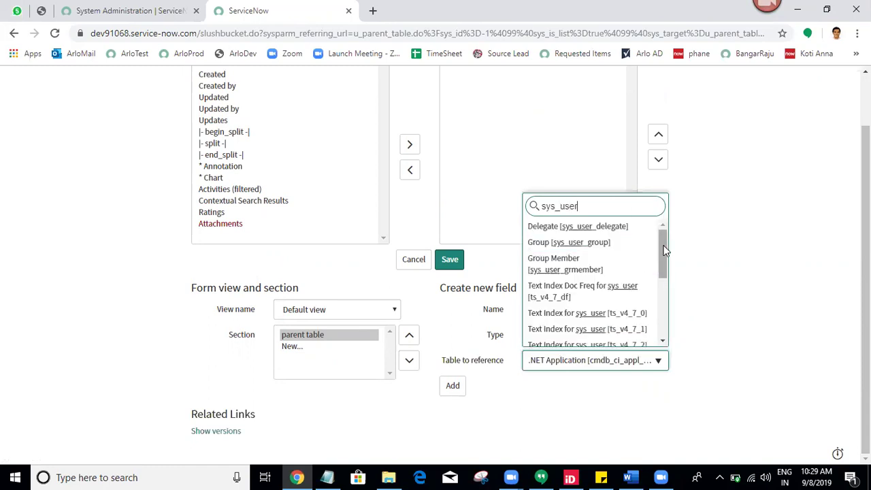
pyautogui.moveTo(661, 243); pyautogui.dragTo(671, 317)
pyautogui.click(584, 322)
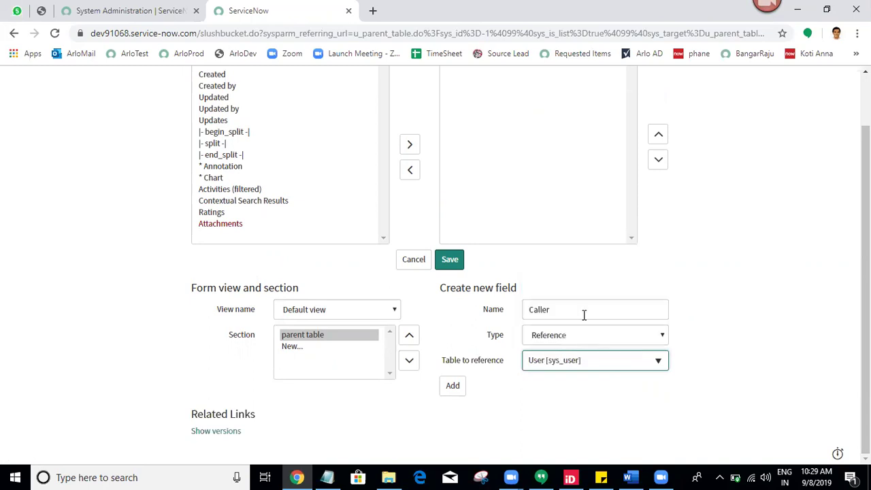
pyautogui.click(452, 387)
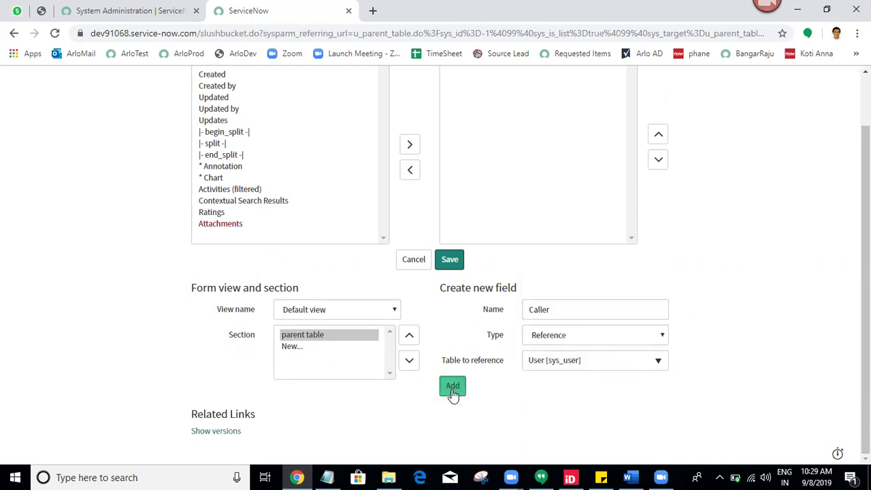
pyautogui.click(452, 260)
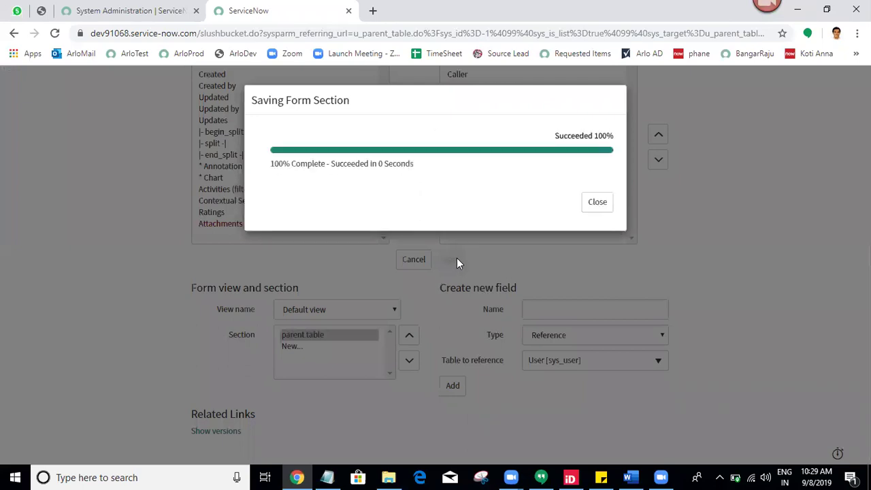
pyautogui.click(608, 208)
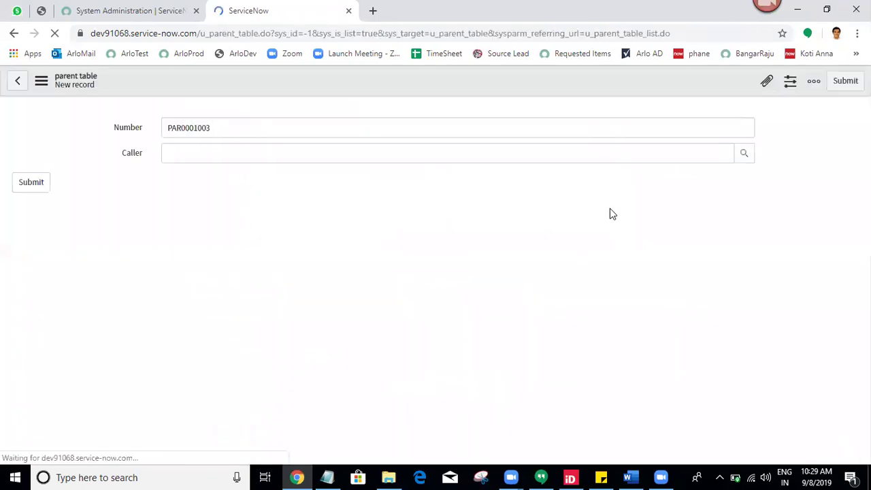
# Add a new Choice field named Gender to the parent table form layout and save the layout.
pyautogui.rightClick(405, 81)
pyautogui.moveTo(477, 111)
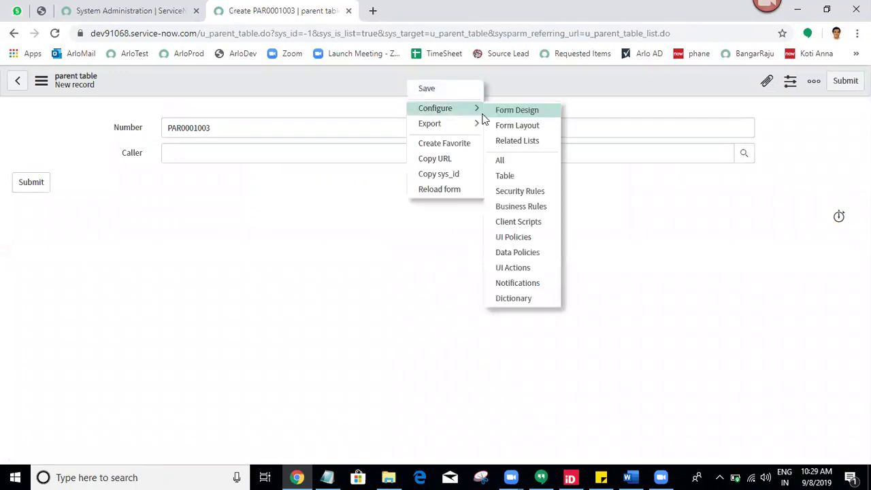
pyautogui.click(512, 127)
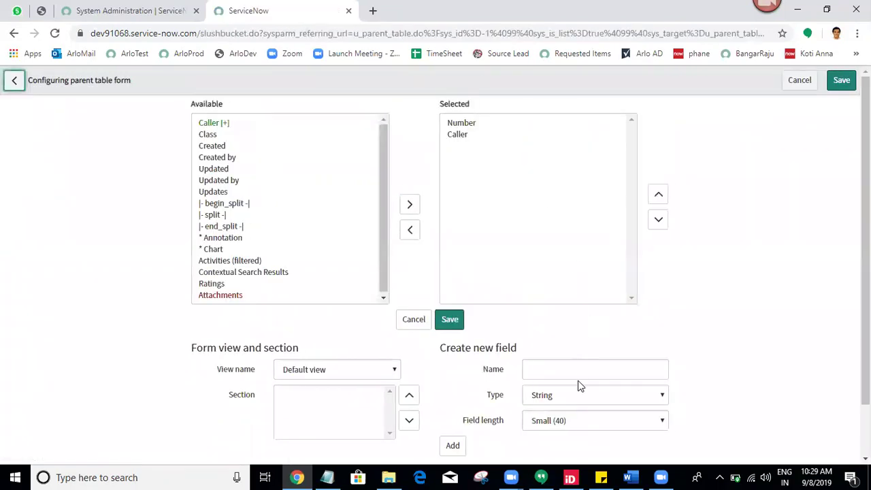
pyautogui.click(579, 379)
pyautogui.write('C')
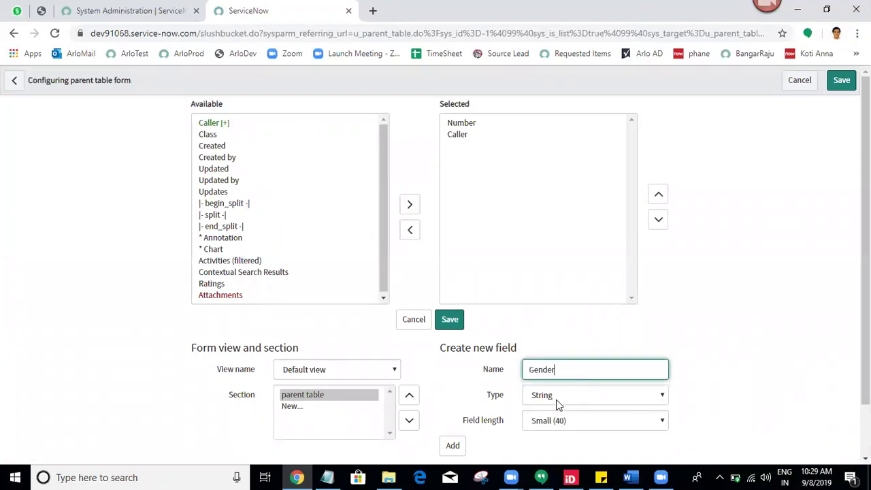
pyautogui.click(557, 400)
pyautogui.press('c')
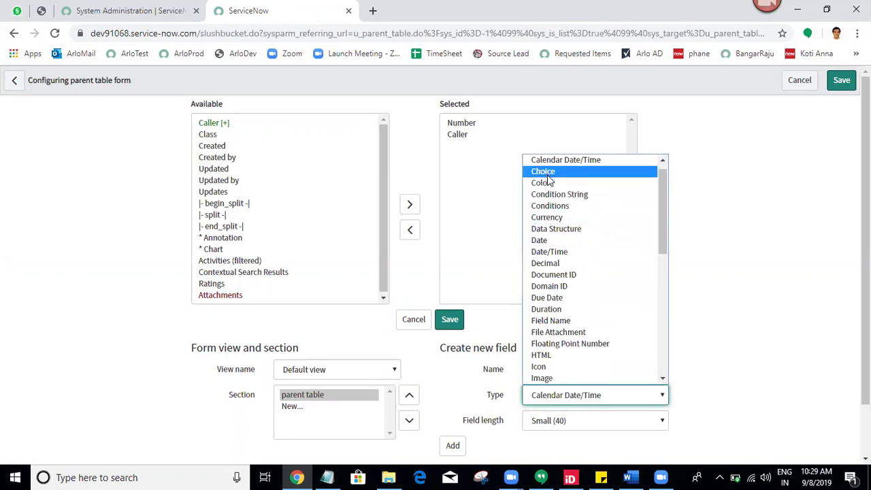
pyautogui.click(547, 177)
pyautogui.click(452, 425)
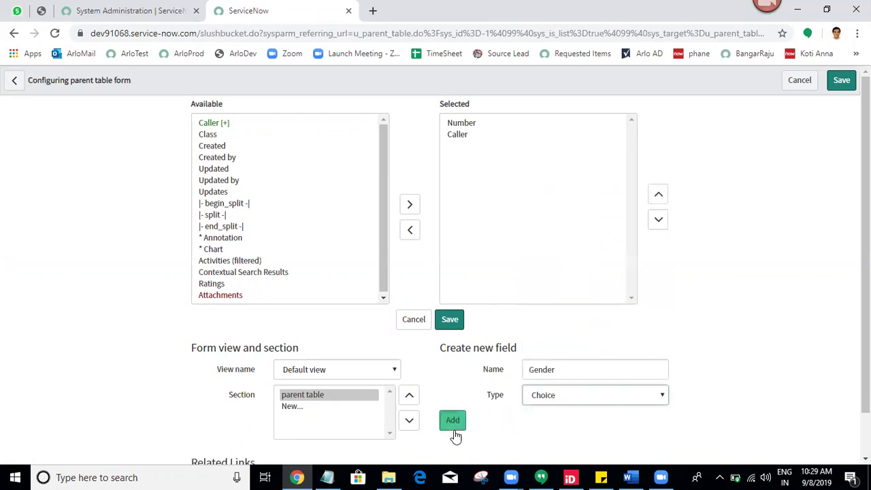
pyautogui.click(452, 320)
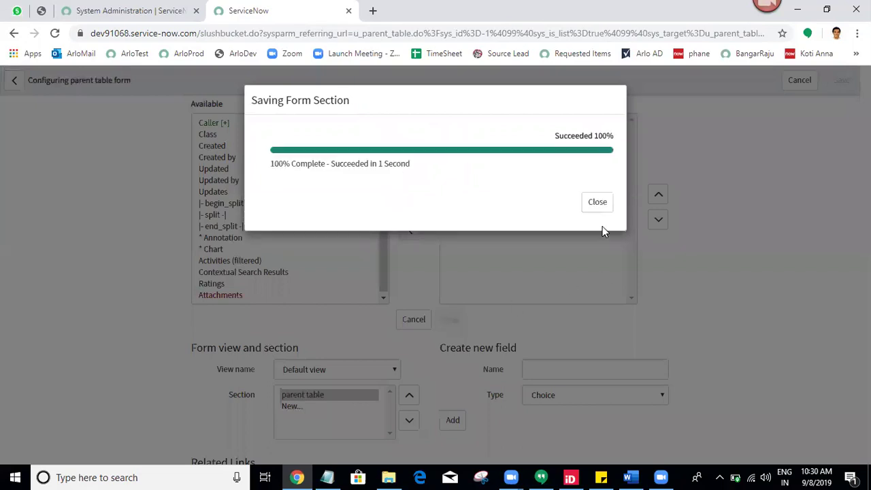
pyautogui.click(596, 204)
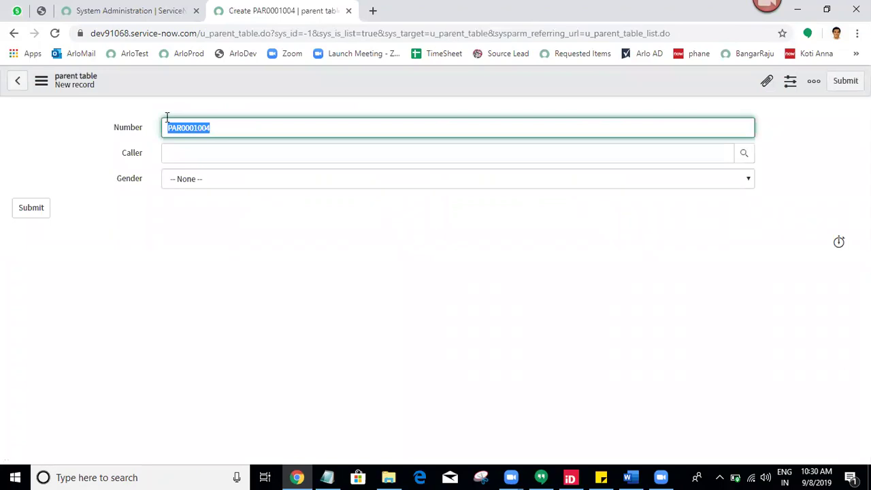
# Configure the Gender field's choices by adding Male and Female, and save the choice list.
pyautogui.rightClick(119, 182)
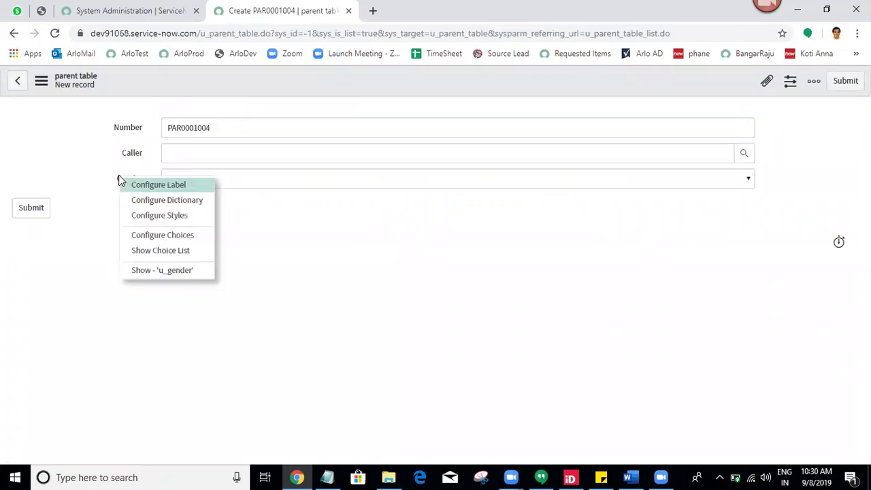
pyautogui.click(145, 236)
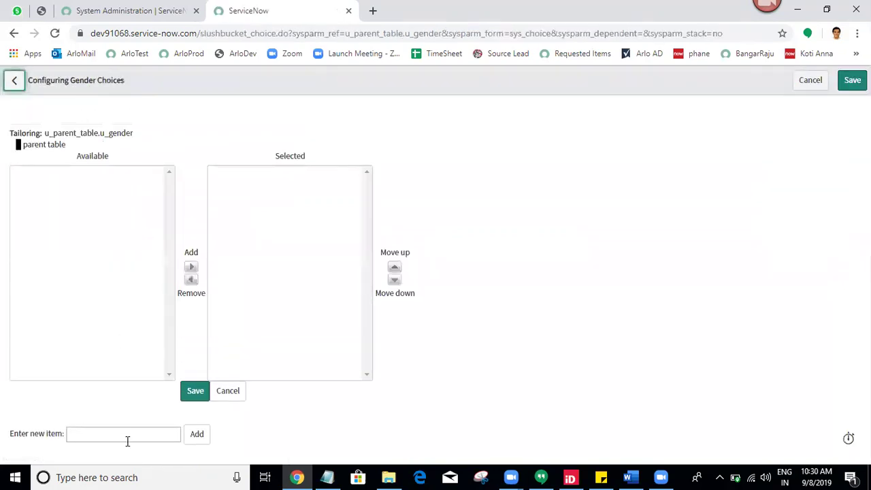
pyautogui.click(129, 433)
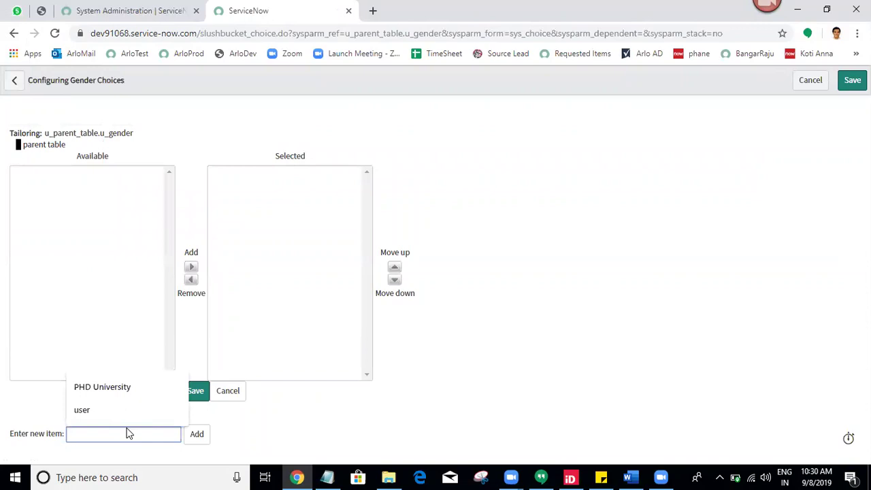
pyautogui.write('Male')
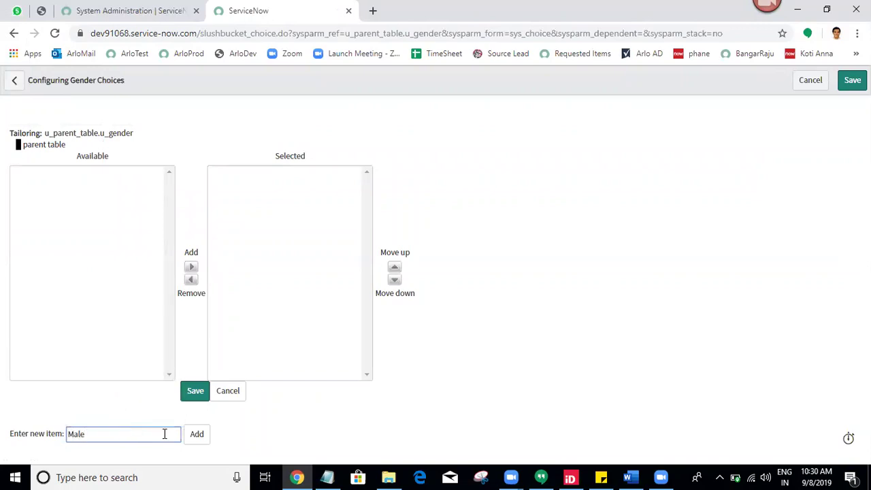
pyautogui.click(196, 435)
pyautogui.click(155, 439)
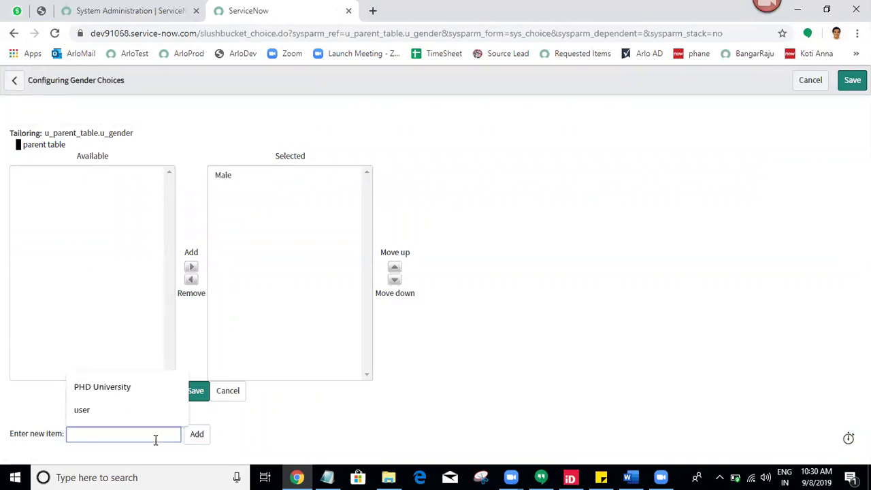
pyautogui.write('Female')
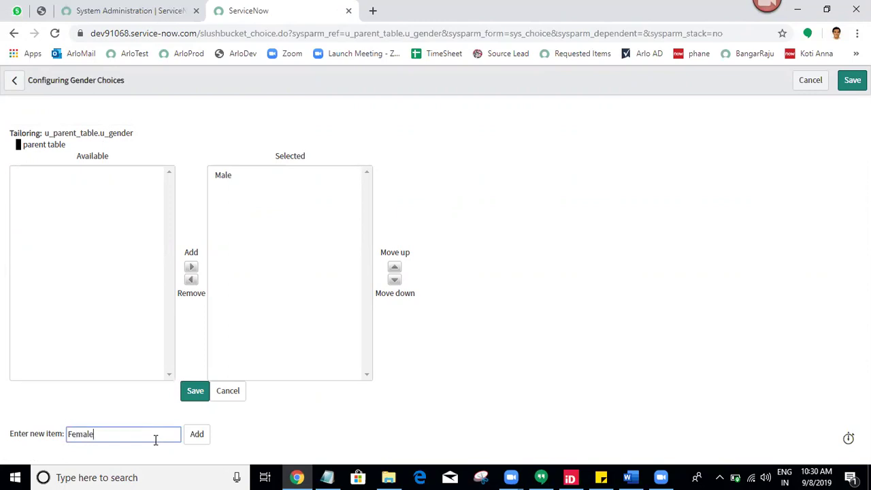
pyautogui.click(197, 436)
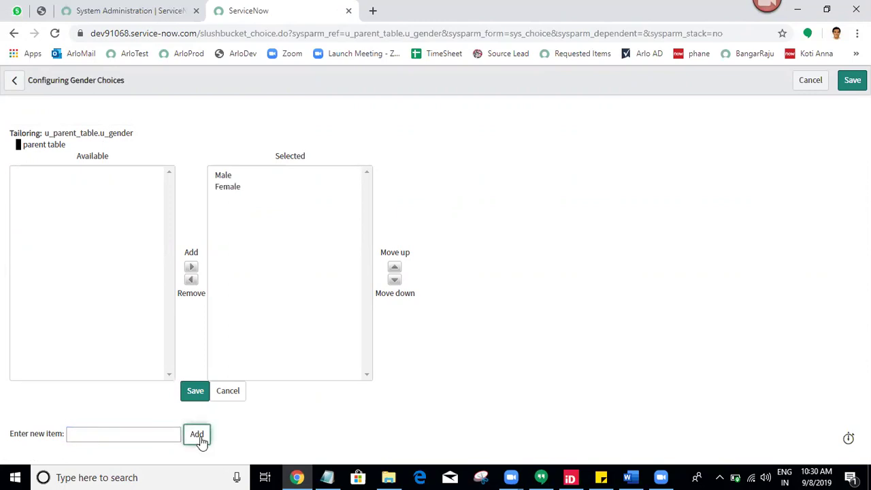
pyautogui.click(194, 393)
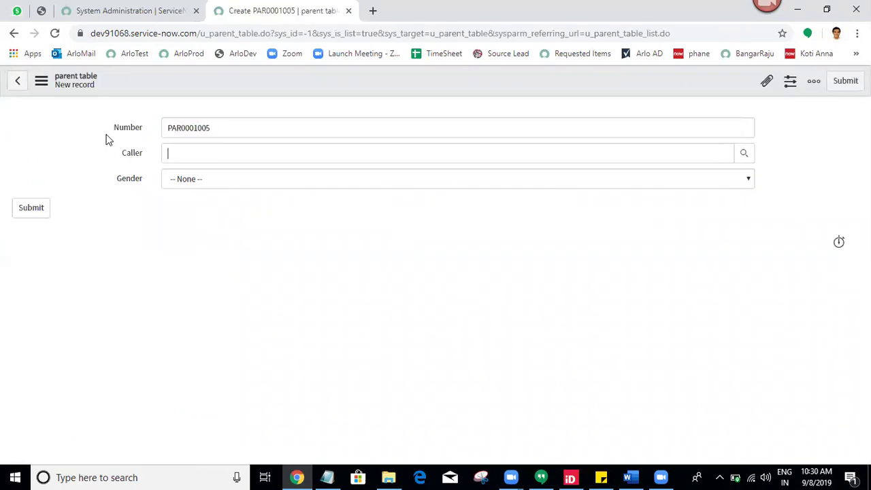
# Make the parent table's Number field read-only in its dictionary entry and update it.
pyautogui.rightClick(119, 130)
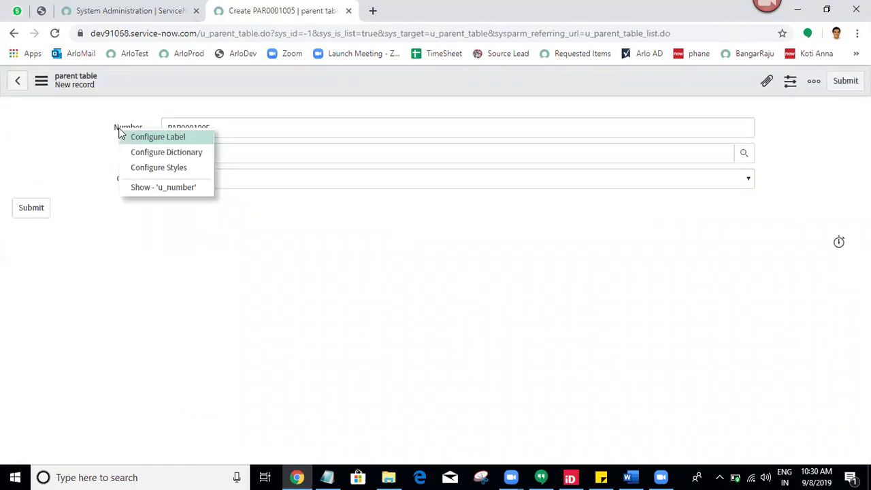
pyautogui.click(145, 153)
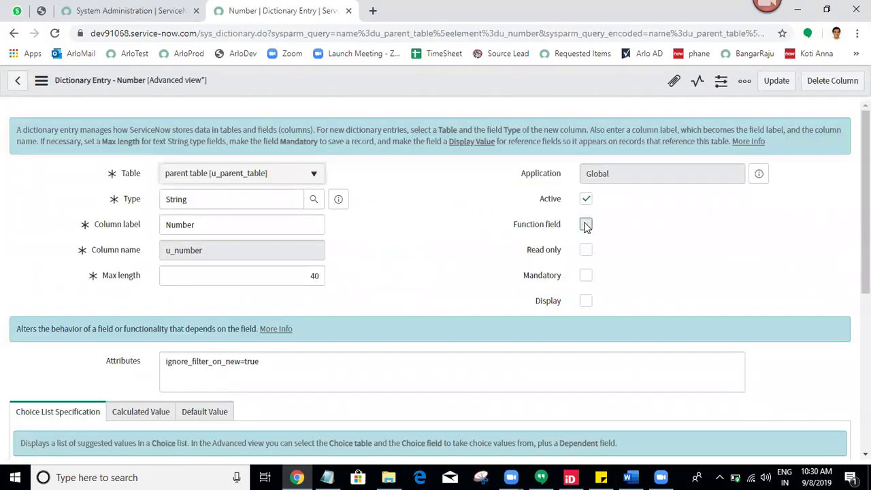
pyautogui.click(586, 251)
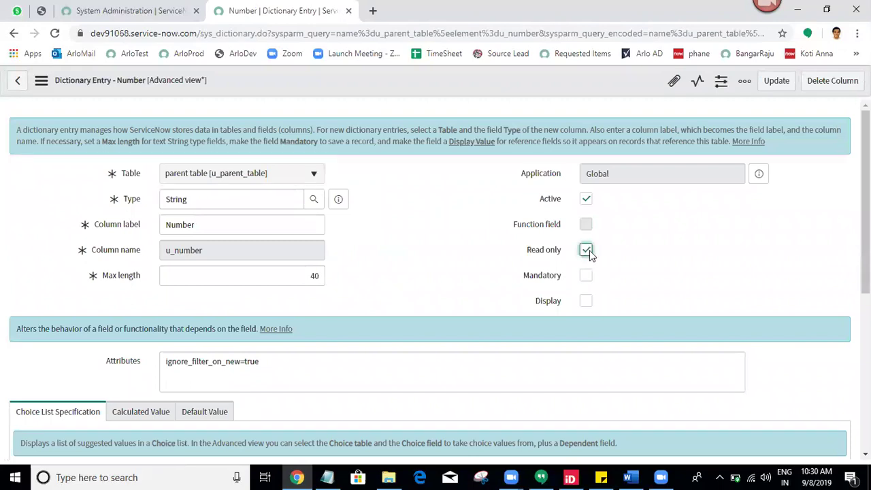
pyautogui.click(776, 81)
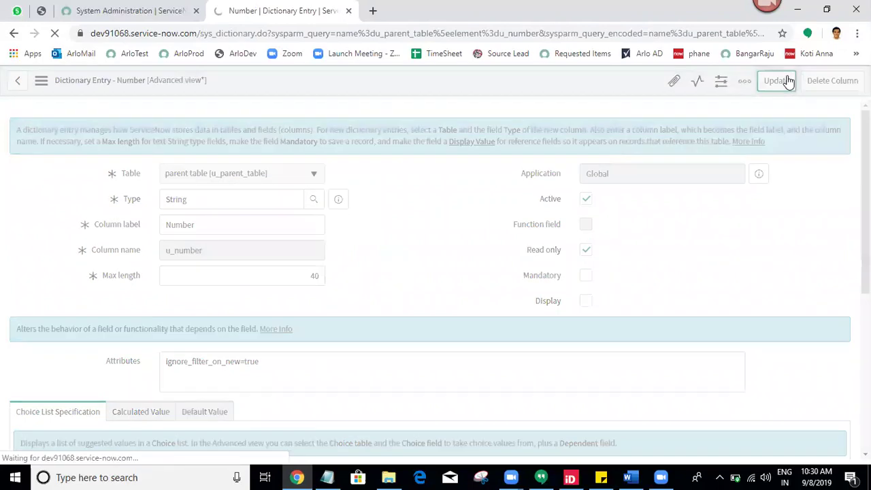
# Make the parent table's Caller field mandatory in its dictionary entry and update it.
pyautogui.rightClick(142, 156)
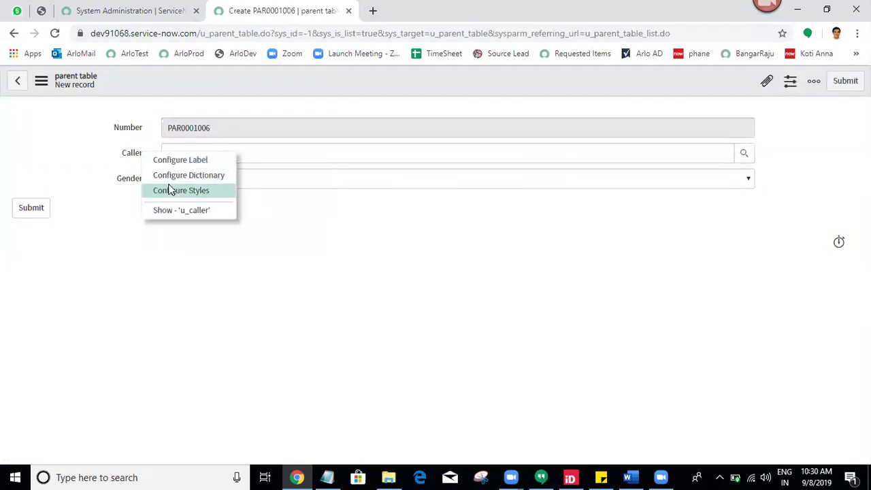
pyautogui.click(172, 175)
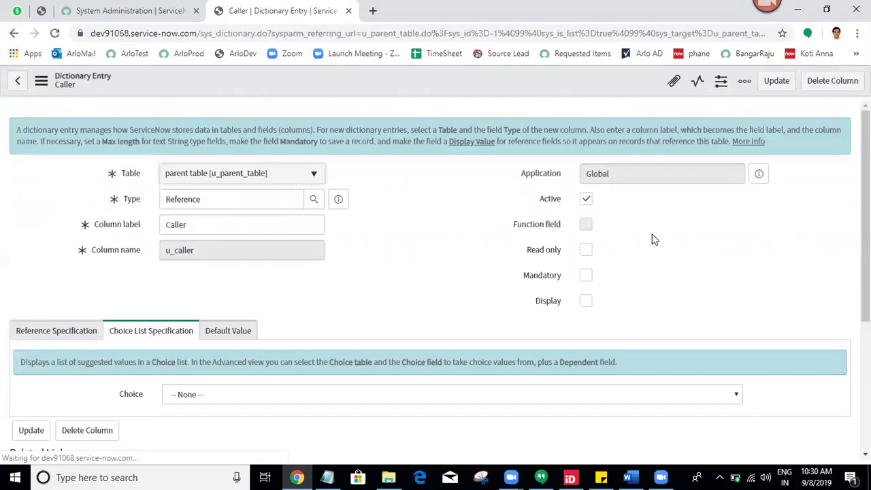
pyautogui.click(586, 277)
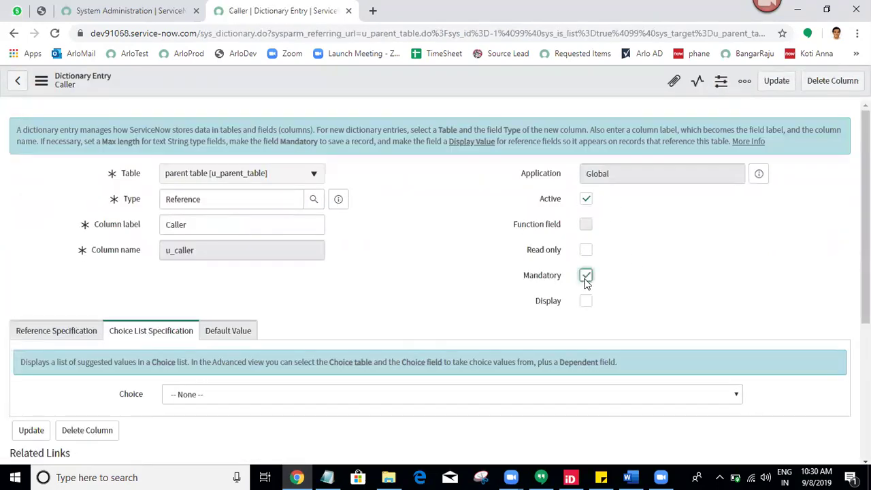
pyautogui.click(775, 83)
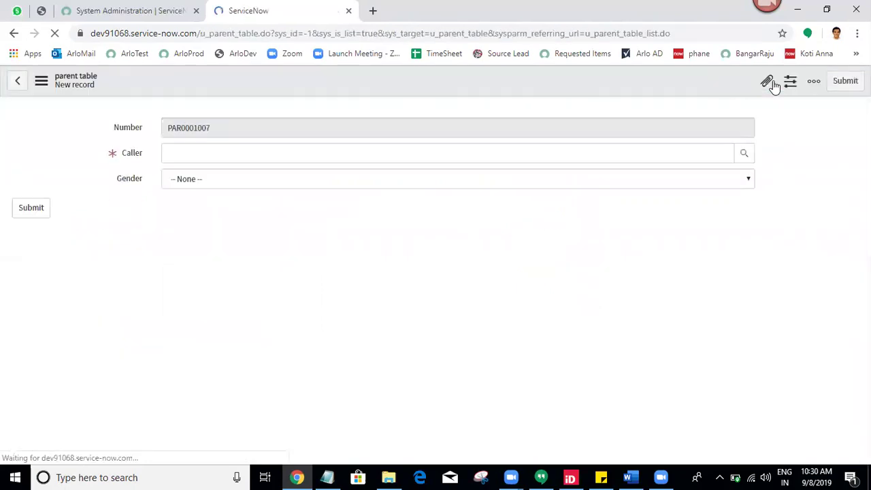
pyautogui.click(403, 203)
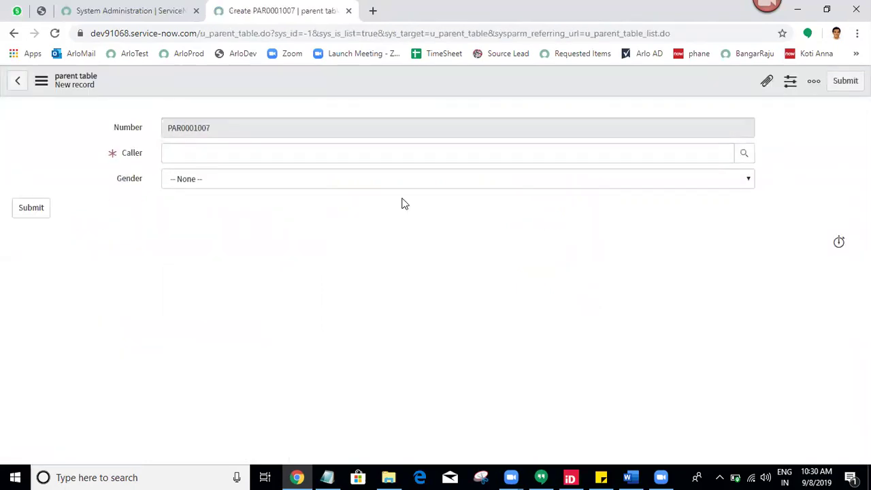
# Search the navigator for "tables" and open the System Definition Tables list in a new browser tab.
pyautogui.click(163, 8)
pyautogui.click(75, 115)
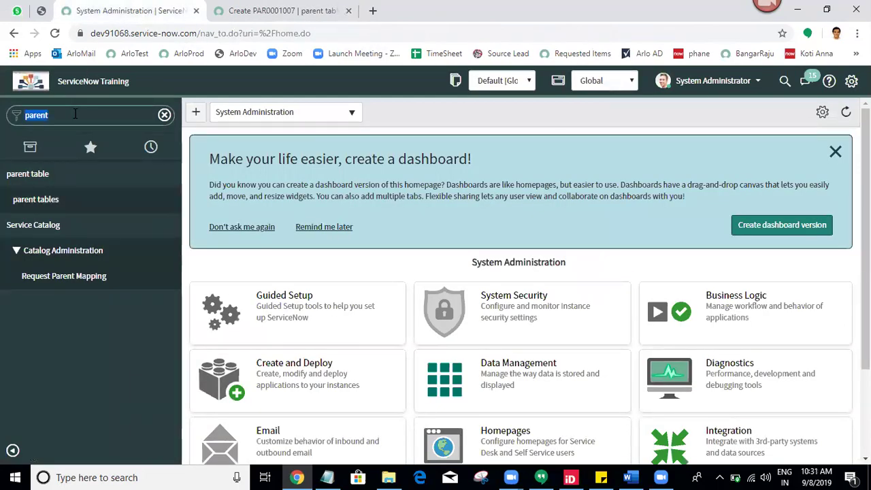
pyautogui.write('tables')
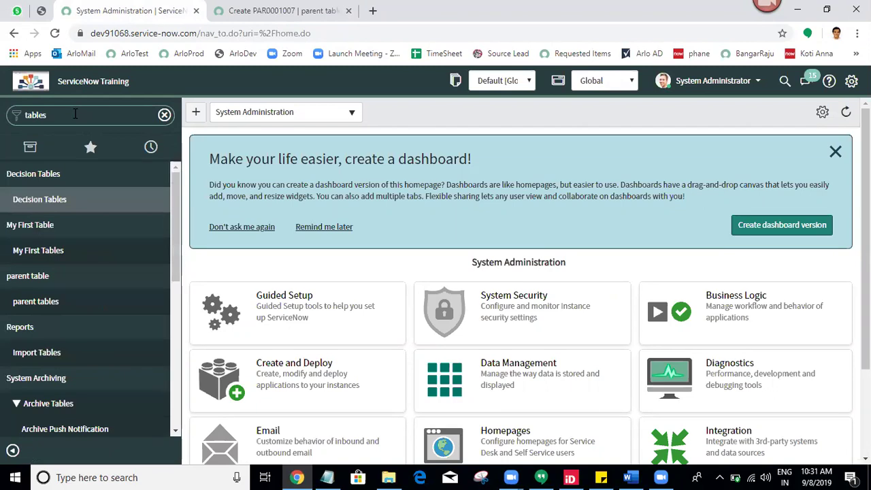
pyautogui.moveTo(179, 195); pyautogui.dragTo(189, 288)
pyautogui.middleClick(20, 353)
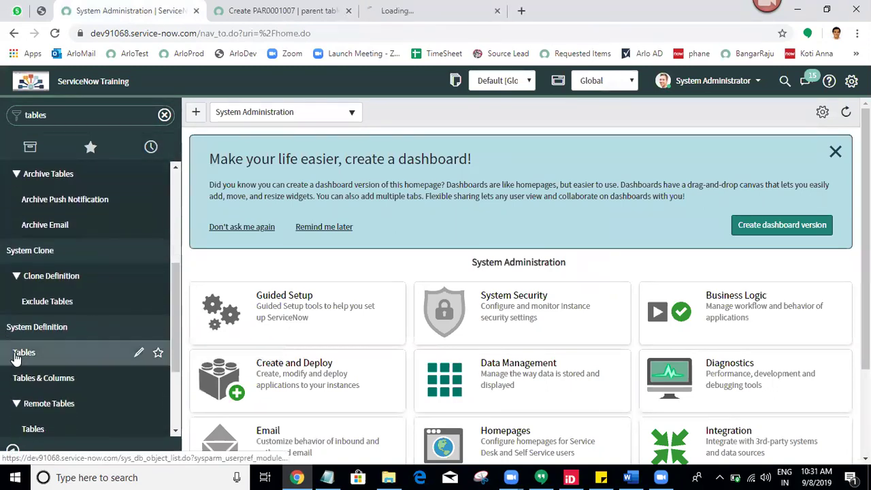
pyautogui.click(334, 10)
pyautogui.click(430, 8)
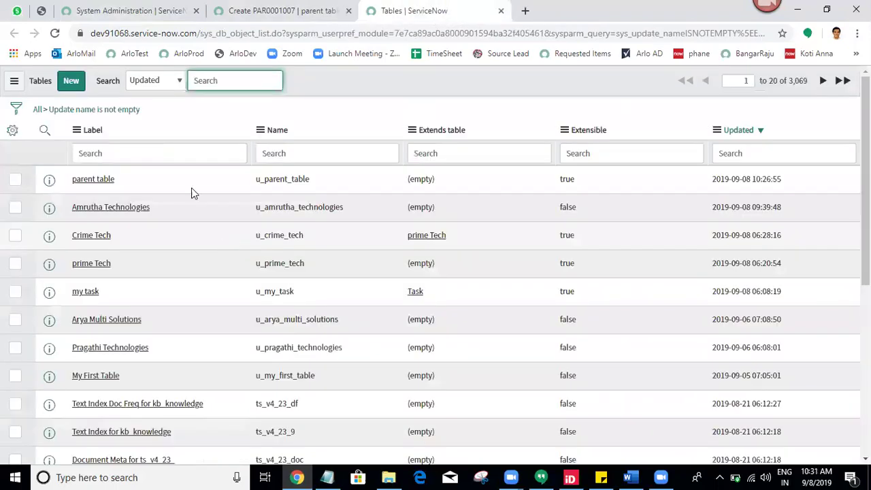
# Create a new table labelled Child Table that extends parent table, and save its record.
pyautogui.click(75, 83)
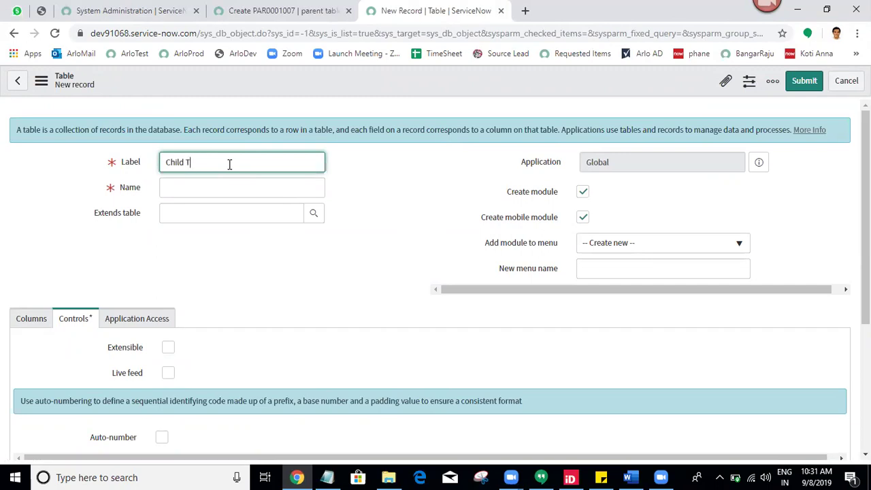
pyautogui.click(384, 201)
pyautogui.click(265, 216)
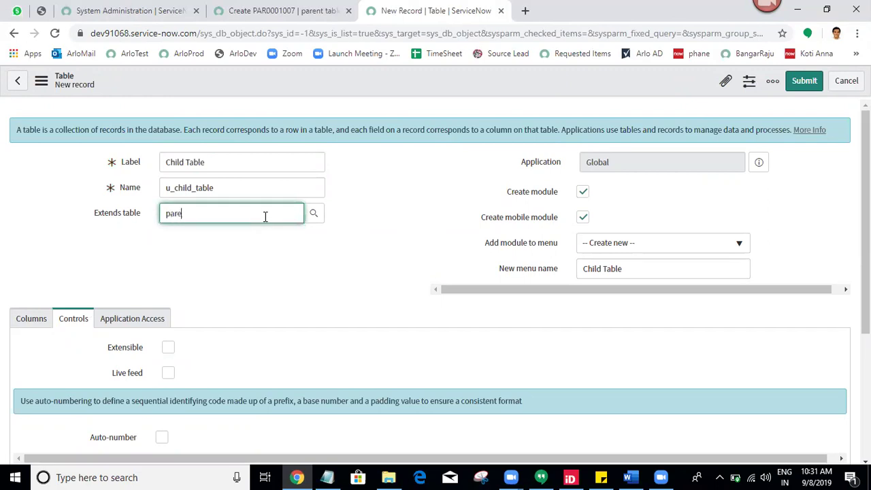
pyautogui.click(230, 248)
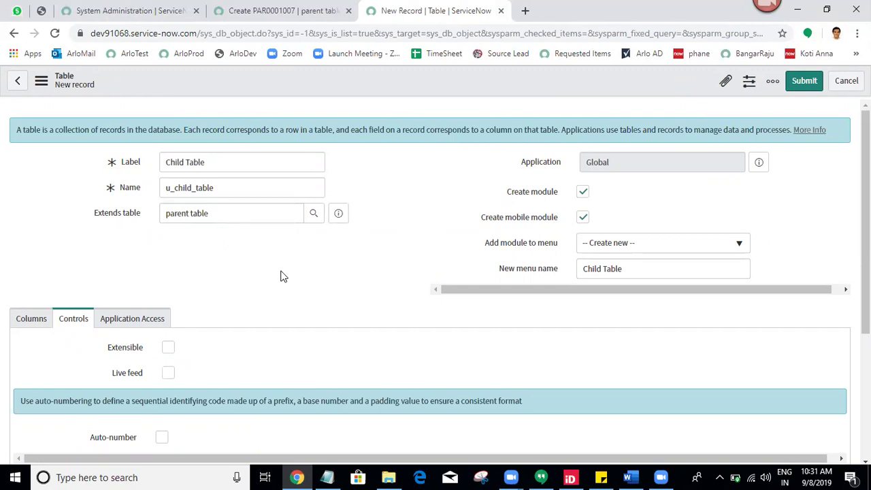
pyautogui.rightClick(516, 89)
pyautogui.press('Escape')
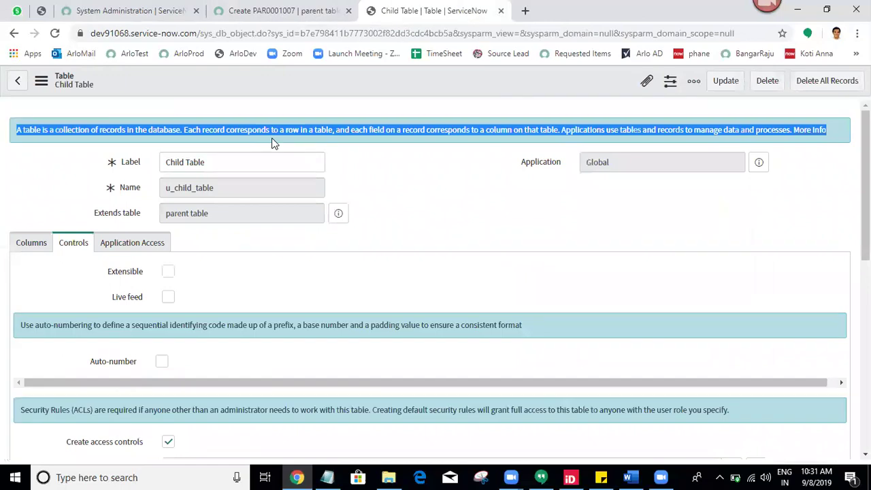
# Find the Child Tables module in the navigator, open its list in a new browser tab, and start a new record.
pyautogui.tripleClick(241, 165)
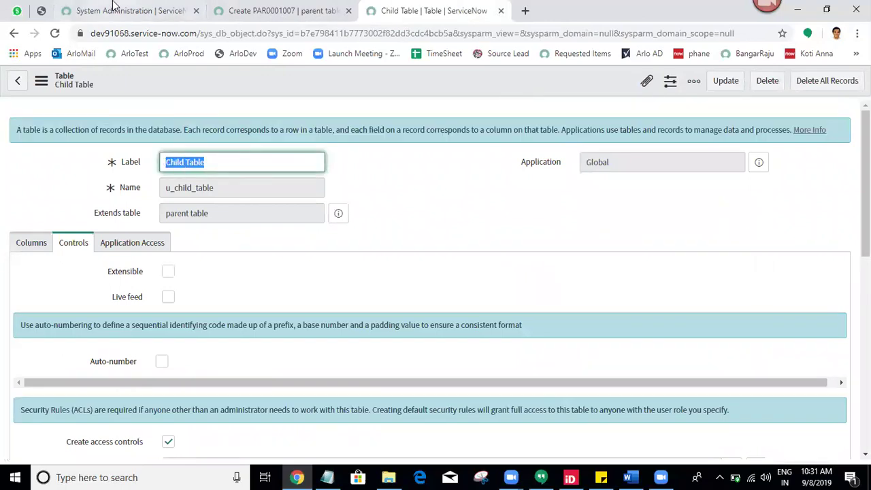
pyautogui.click(144, 8)
pyautogui.click(55, 34)
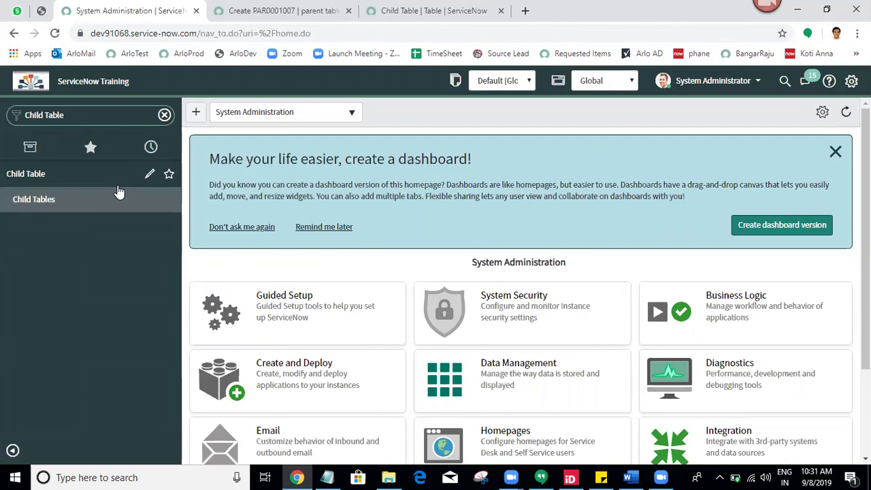
pyautogui.middleClick(88, 199)
pyautogui.click(554, 8)
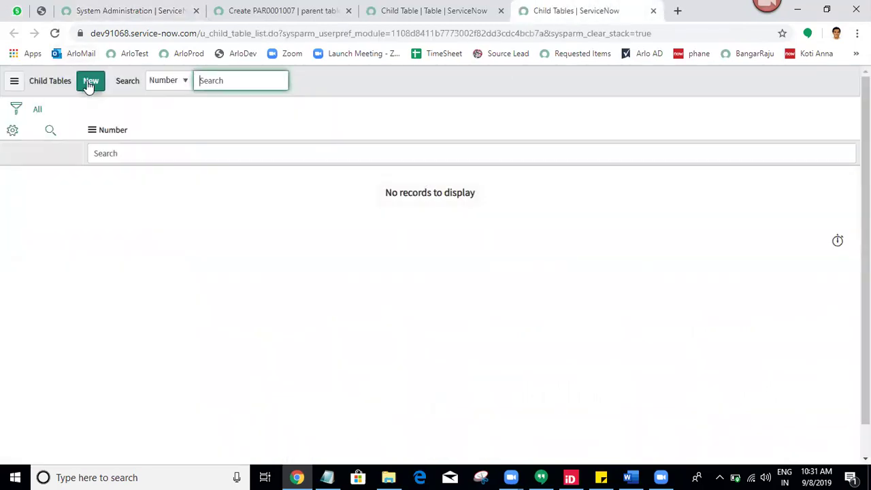
pyautogui.click(89, 85)
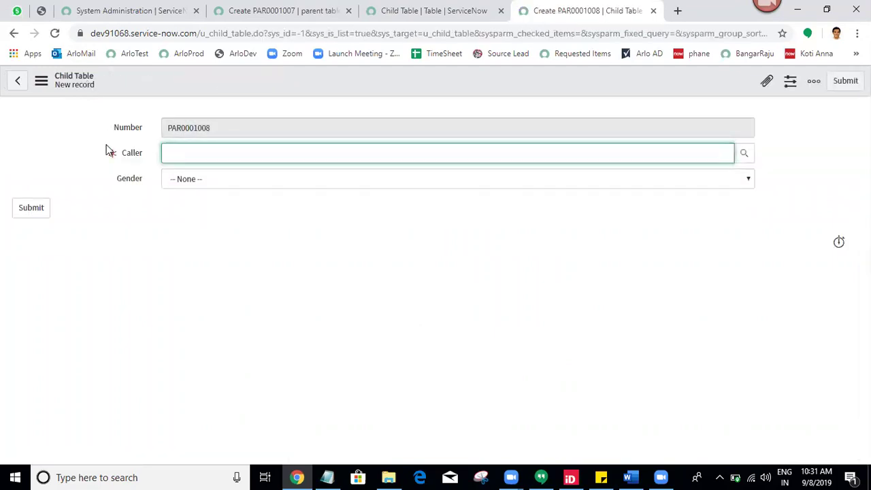
# Examine the Number, Caller and Gender fields and the number format on the new Child Table record.
pyautogui.moveTo(93, 123); pyautogui.dragTo(381, 250)
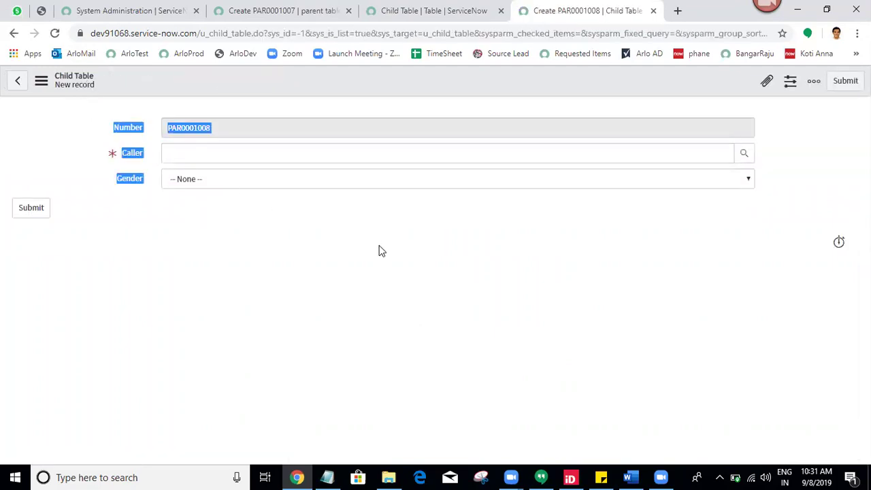
pyautogui.click(382, 251)
pyautogui.doubleClick(201, 129)
pyautogui.click(89, 137)
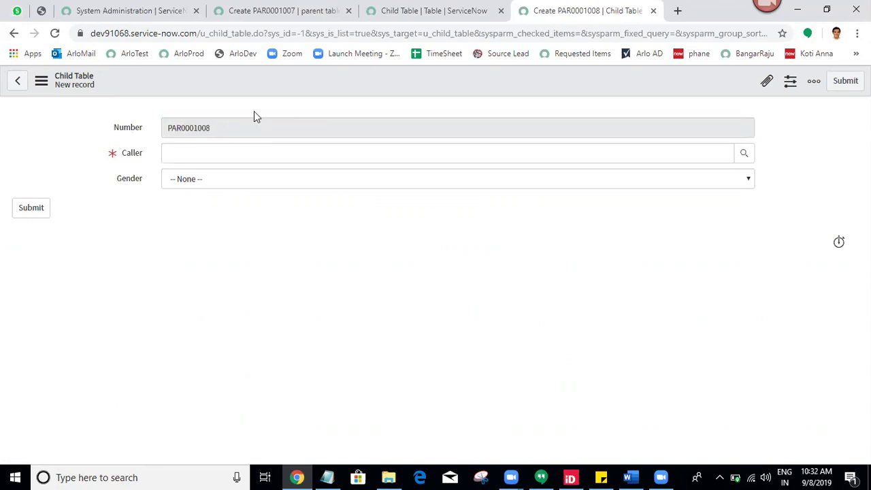
pyautogui.doubleClick(194, 126)
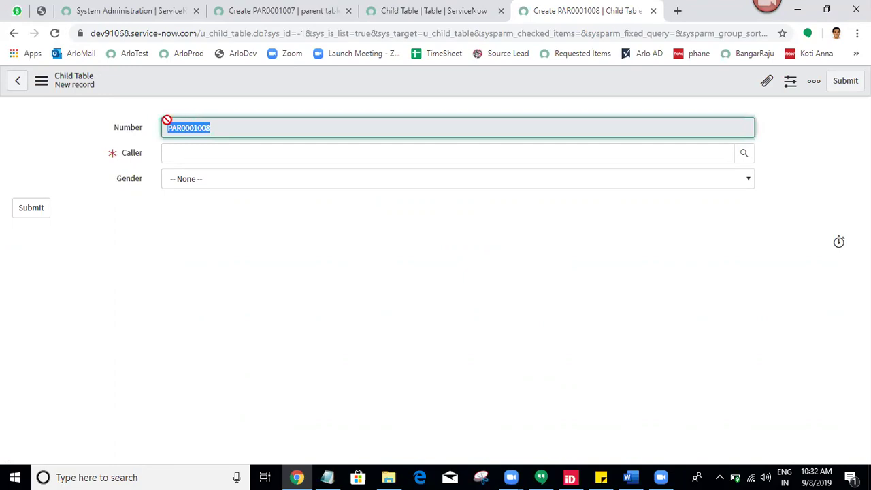
pyautogui.click(91, 112)
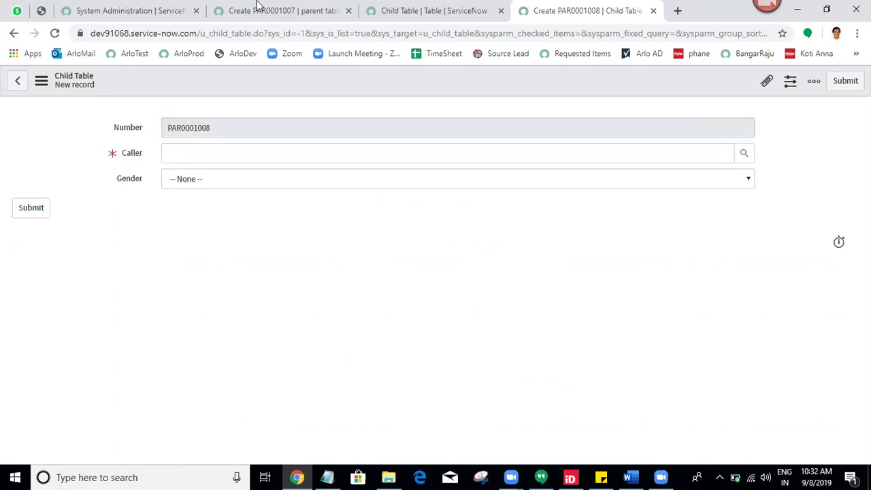
# Enable auto-numbering with the CHI prefix on the Child Table definition, save it, and reload the new Child Table record.
pyautogui.click(479, 7)
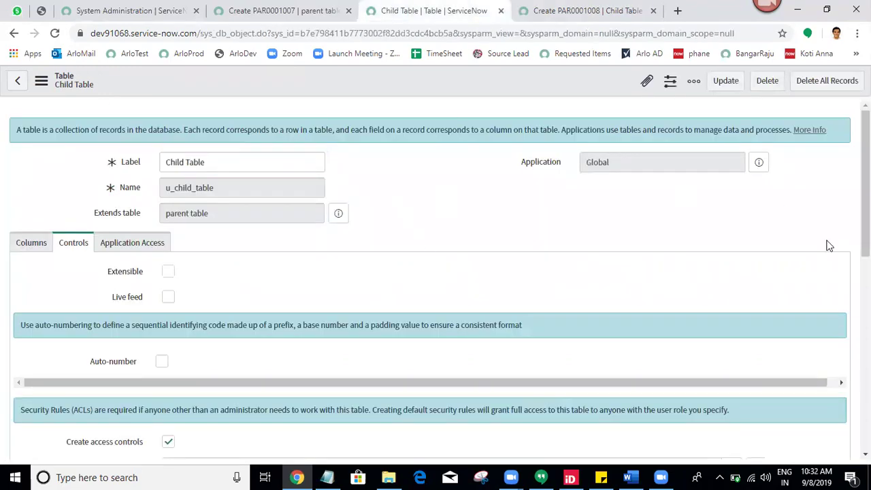
pyautogui.click(162, 361)
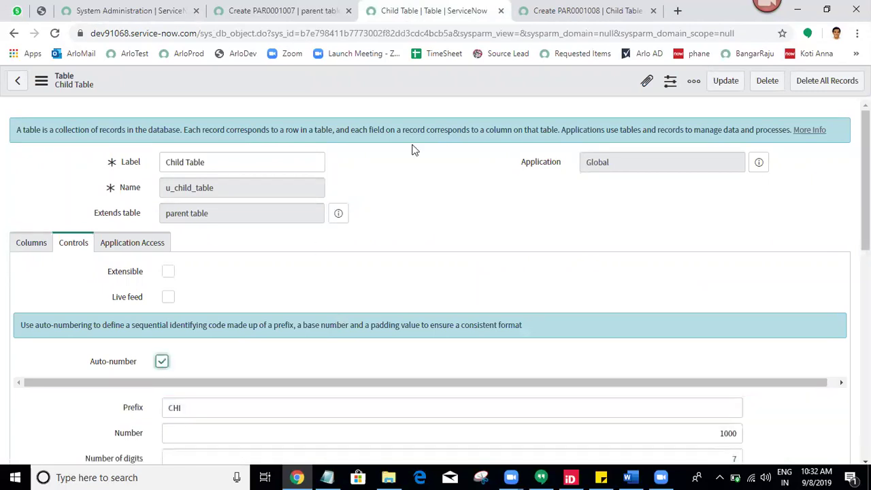
pyautogui.rightClick(456, 90)
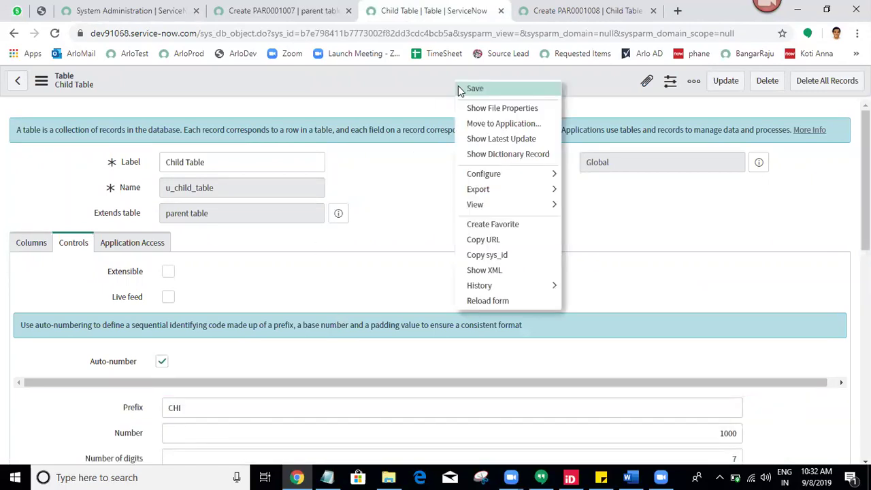
pyautogui.click(460, 89)
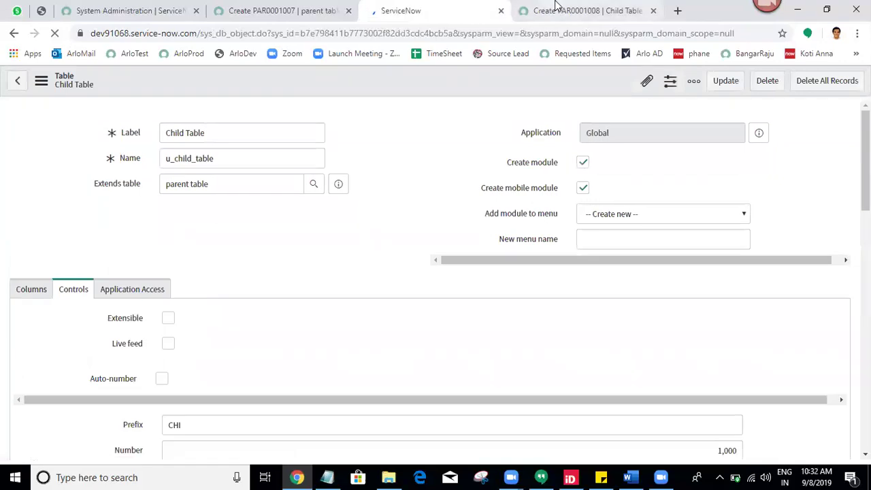
pyautogui.click(555, 8)
pyautogui.click(55, 34)
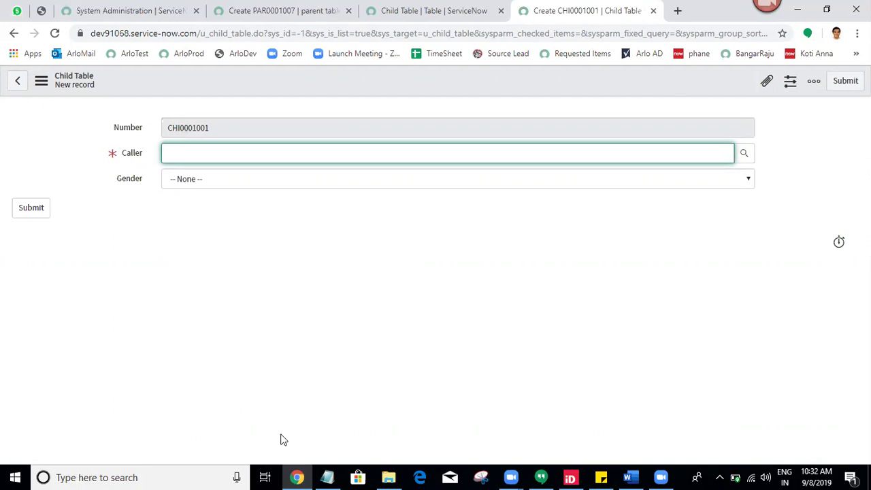
# Switch to the Notepad cheat sheet and add the headings "Reference Qualifier" and "Dictionary Override" below the Number Maintainance line.
pyautogui.click(329, 477)
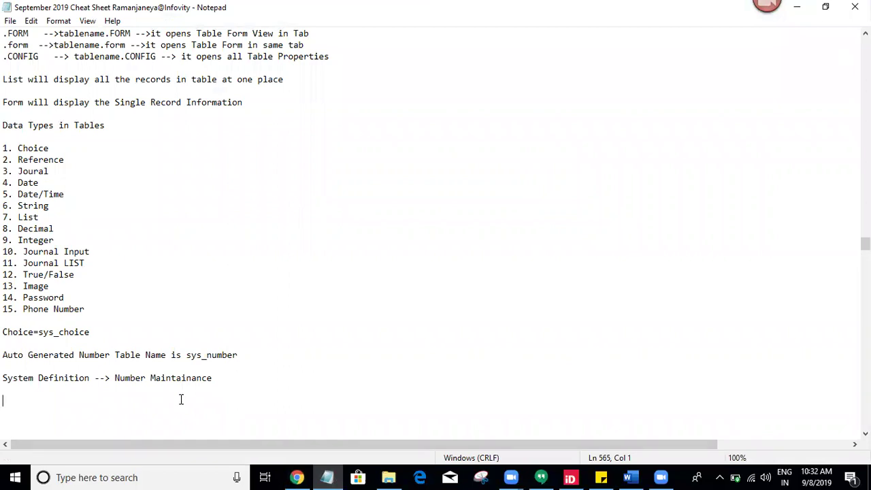
pyautogui.write('Reference Qualifier')
pyautogui.press('Return')
pyautogui.press('Return')
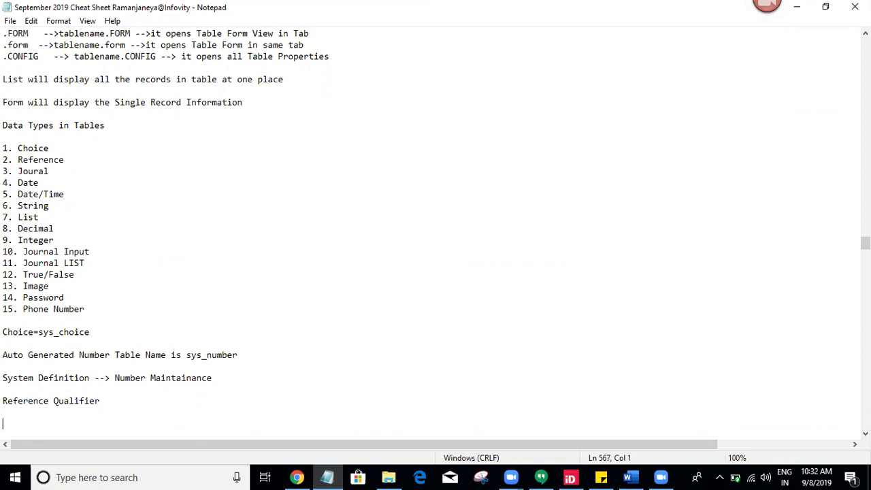
pyautogui.write('Dictionary Overr')
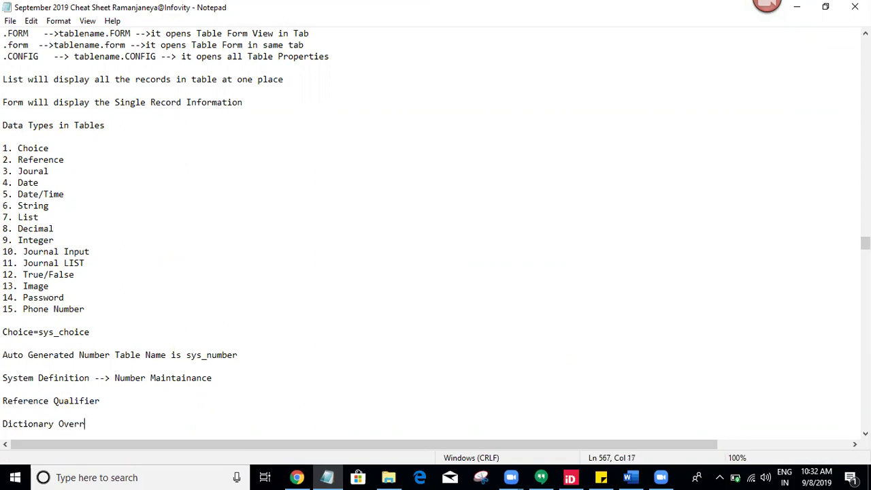
pyautogui.write('ide')
pyautogui.press('Return')
pyautogui.press('Return')
pyautogui.press('Return')
pyautogui.press('Return')
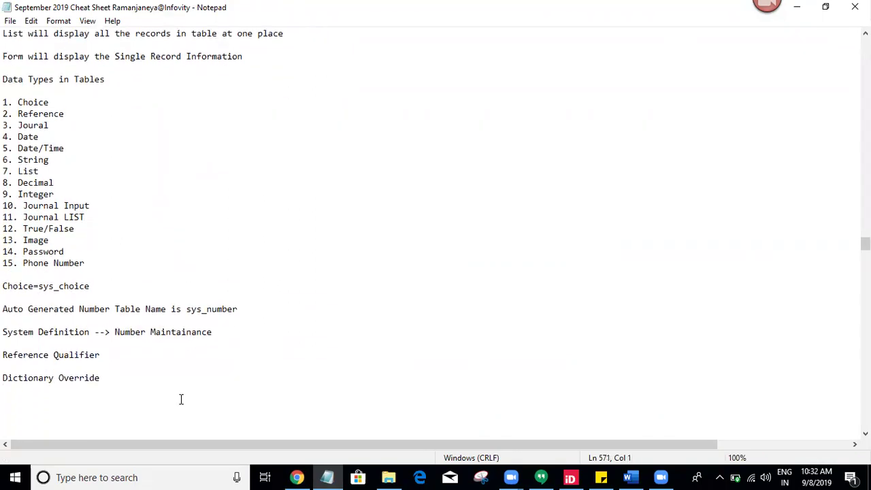
# Add a colon to the Reference Qualifier heading and write below it "Reference Qualifier is used to restrict the data based on selected Value".
pyautogui.click(143, 356)
pyautogui.write(':')
pyautogui.press('Return')
pyautogui.press('Return')
pyautogui.press('Return')
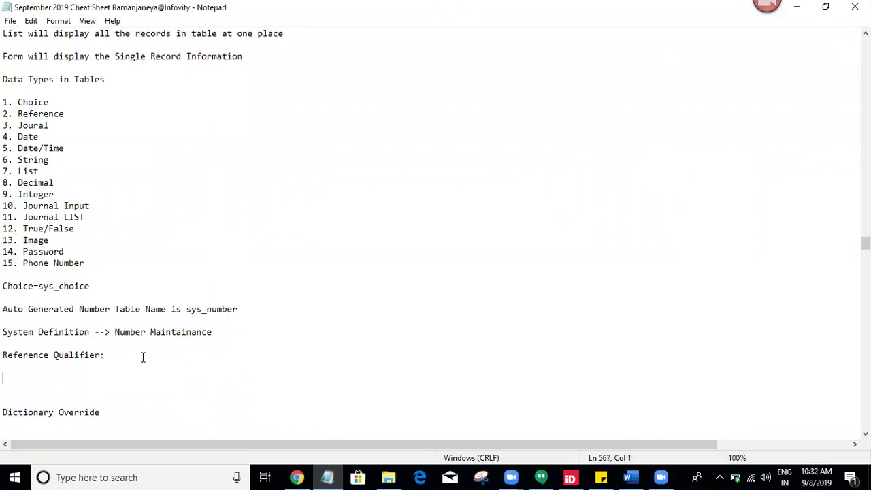
pyautogui.press('Return')
pyautogui.write('Reference')
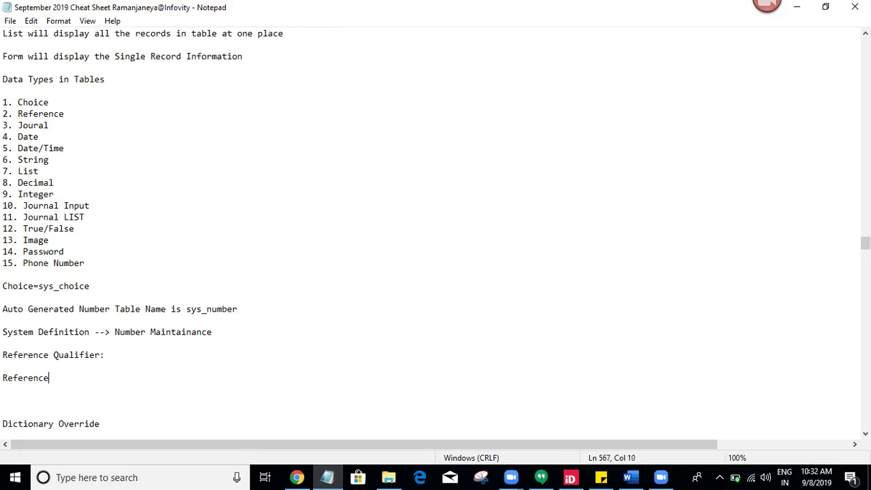
pyautogui.write(' Qualifier')
pyautogui.write('used to r')
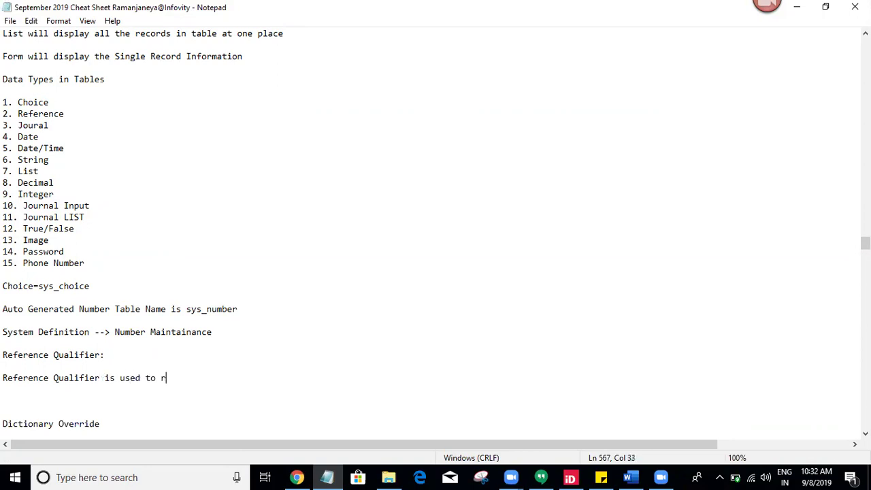
pyautogui.write('estrict the data based on sele')
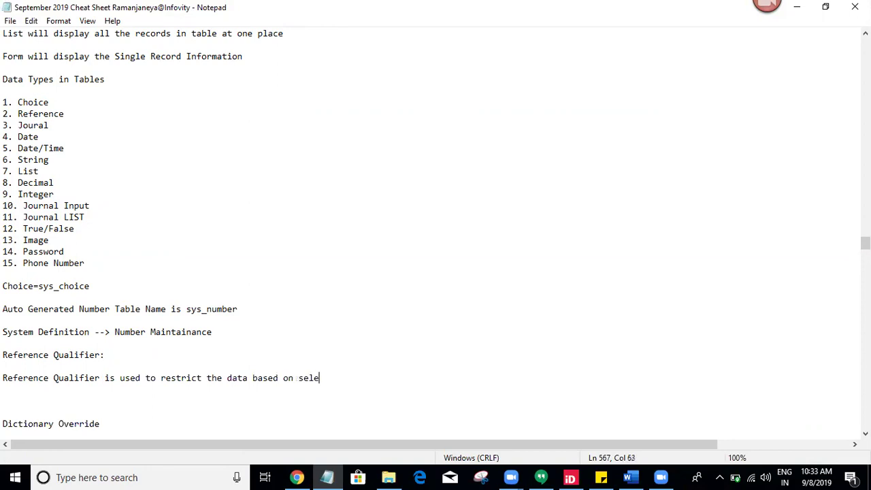
pyautogui.write('cted Value')
# Add a colon to the Dictionary Override heading and write "Dictionary Override is used to Override the Child Field Properties Without Effecting the Parent Table Field Properties.".
pyautogui.press('Down')
pyautogui.press('Down')
pyautogui.press('Down')
pyautogui.press('Down')
pyautogui.press('Down')
pyautogui.press('Down')
pyautogui.press('Down')
pyautogui.press('Down')
pyautogui.press('Down')
pyautogui.press('Down')
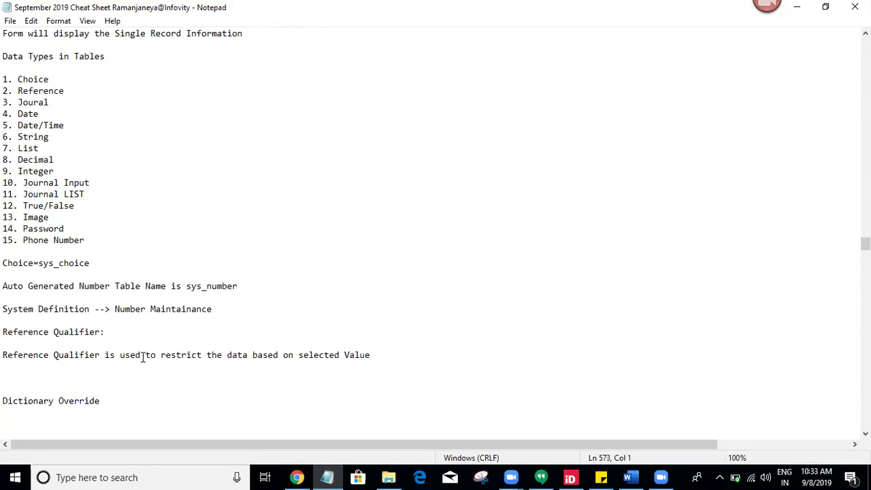
pyautogui.press('Return')
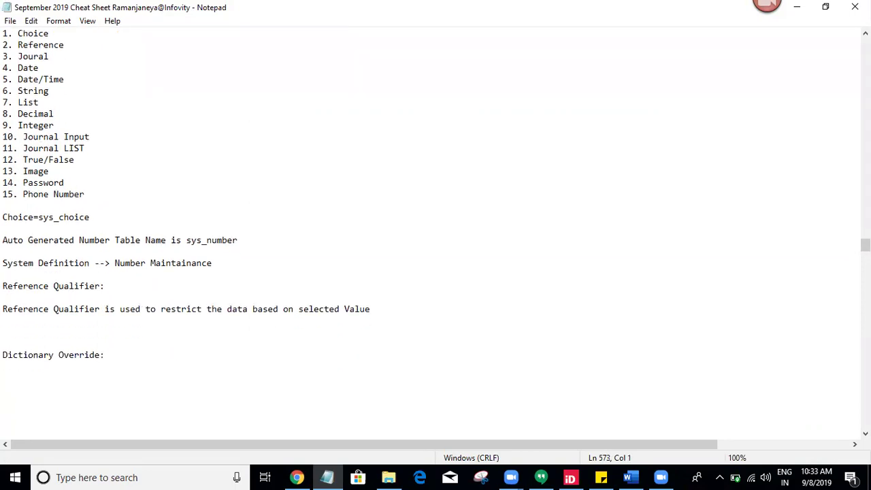
pyautogui.write('Dictionary Override ')
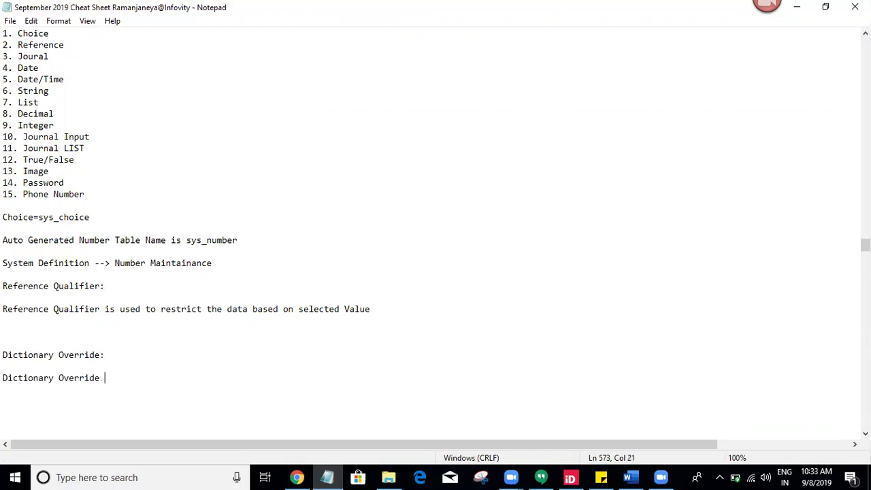
pyautogui.write('is used to Overrid')
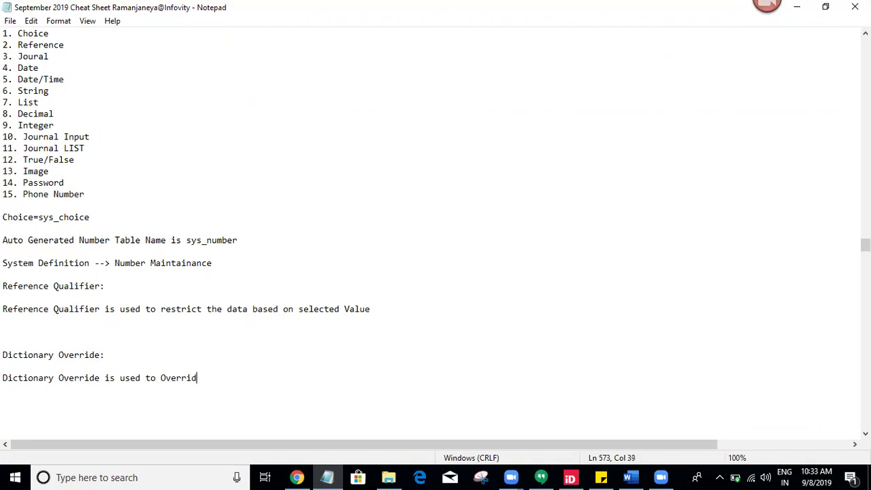
pyautogui.write('e the Child Field Properties Without Effecting the Pa')
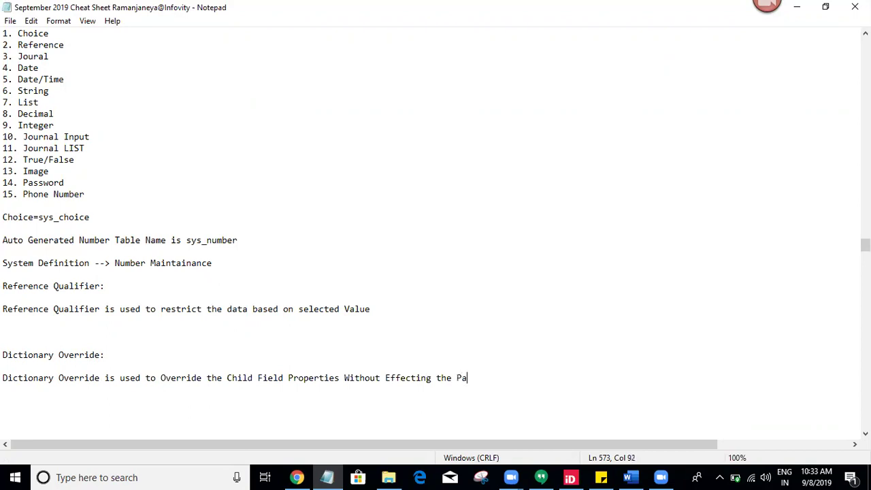
pyautogui.write('rent Tabl')
pyautogui.write('e Field ')
pyautogui.write('Properti')
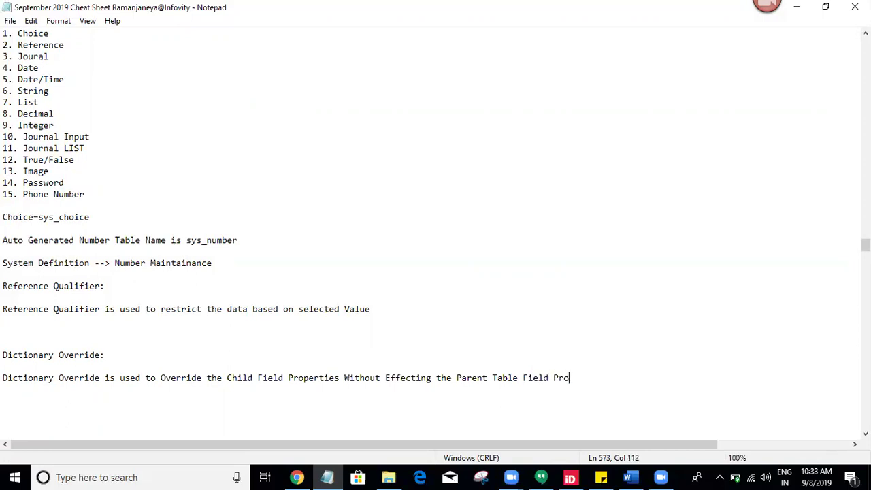
pyautogui.write('es.')
# Remove the two extra blank lines above the Dictionary Override heading.
pyautogui.click(4, 356)
pyautogui.press('BackSpace')
pyautogui.press('BackSpace')
pyautogui.click(116, 279)
pyautogui.click(79, 374)
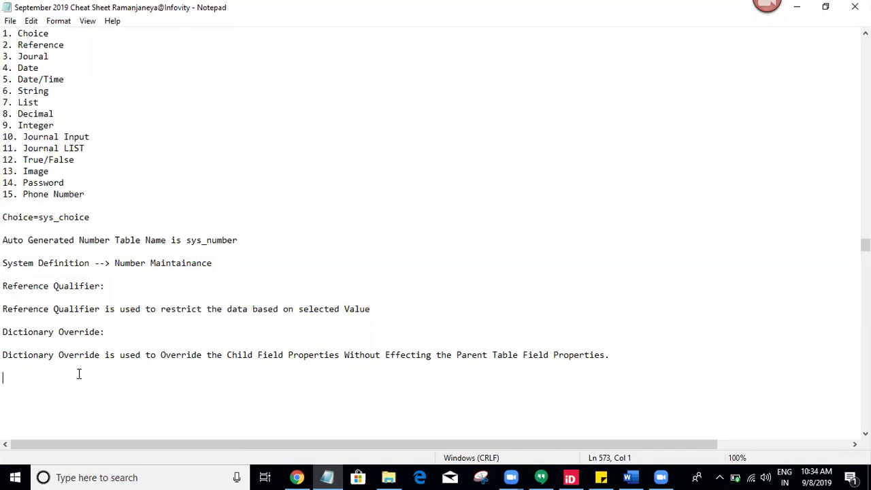
# Switch to Chrome and examine the user list offered by the Caller lookup on the new parent table record.
pyautogui.click(297, 477)
pyautogui.click(408, 10)
pyautogui.click(346, 7)
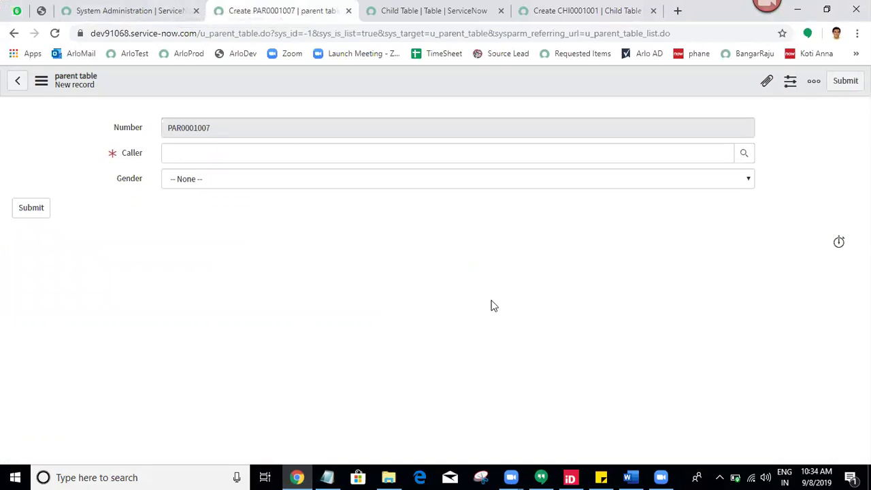
pyautogui.click(744, 153)
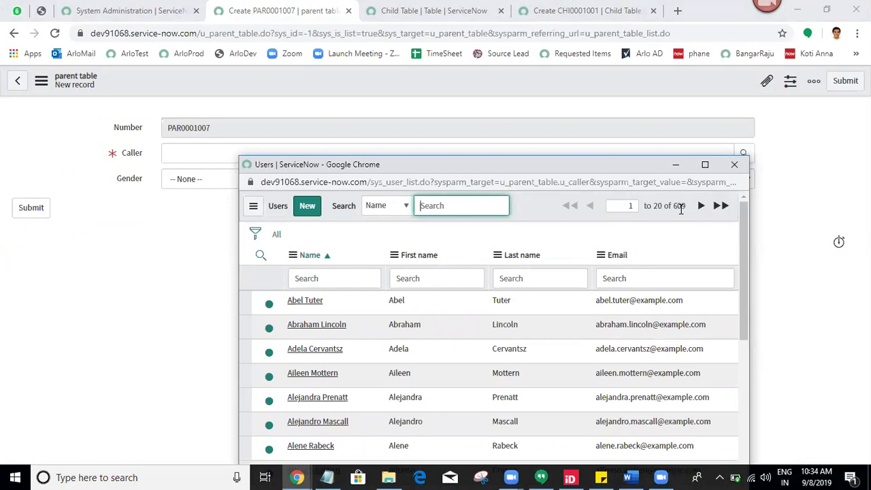
pyautogui.click(739, 164)
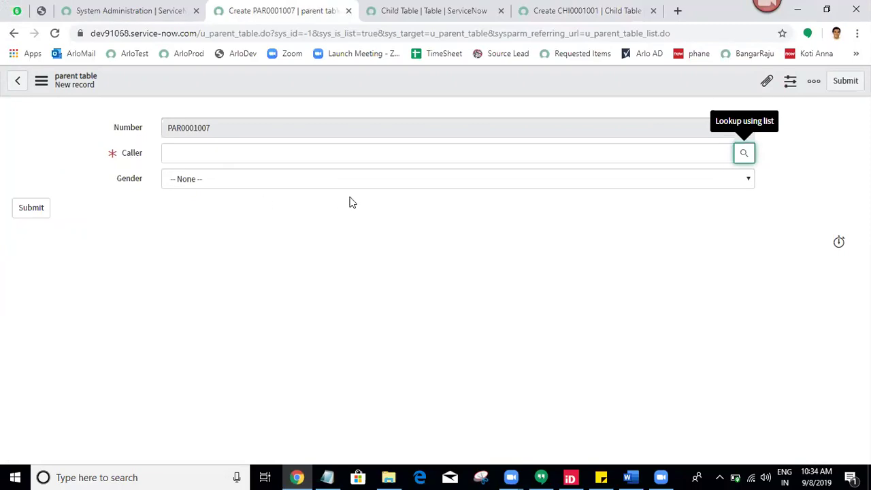
pyautogui.click(743, 154)
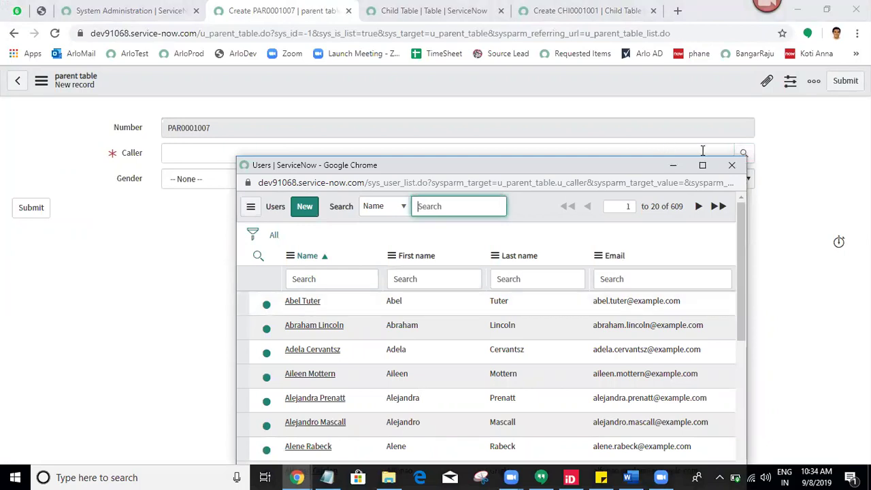
pyautogui.click(733, 166)
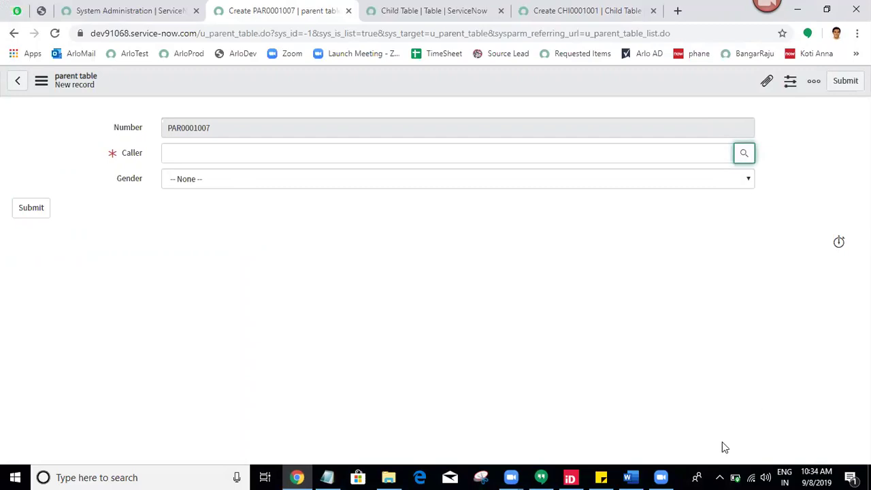
# In the Notepad cheat sheet, list "1. Simple", "2. Advance" and "3. Dynamic" under the Reference Qualifier definition.
pyautogui.click(327, 477)
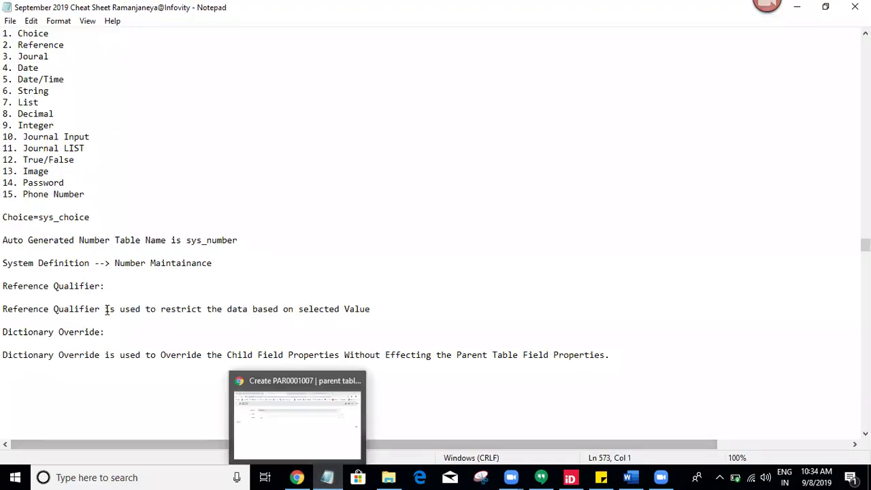
pyautogui.click(408, 308)
pyautogui.press('Return')
pyautogui.press('Return')
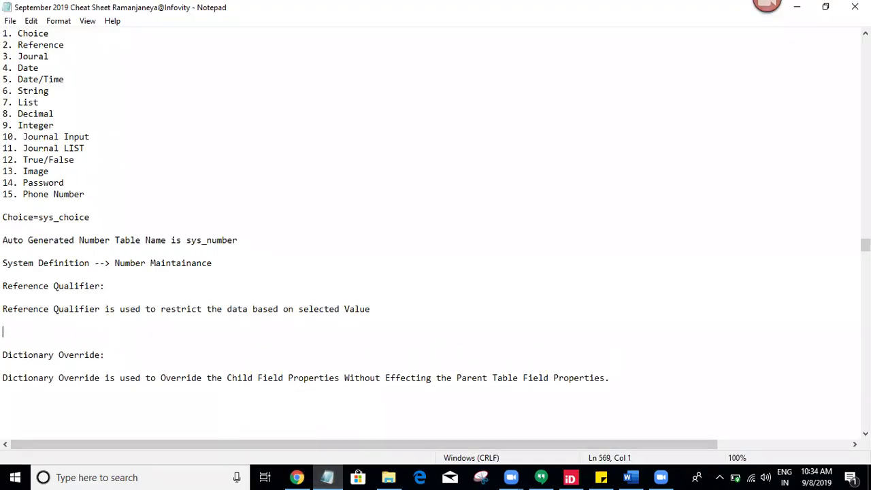
pyautogui.write('1. Simple')
pyautogui.press('Return')
pyautogui.write('2. Advance')
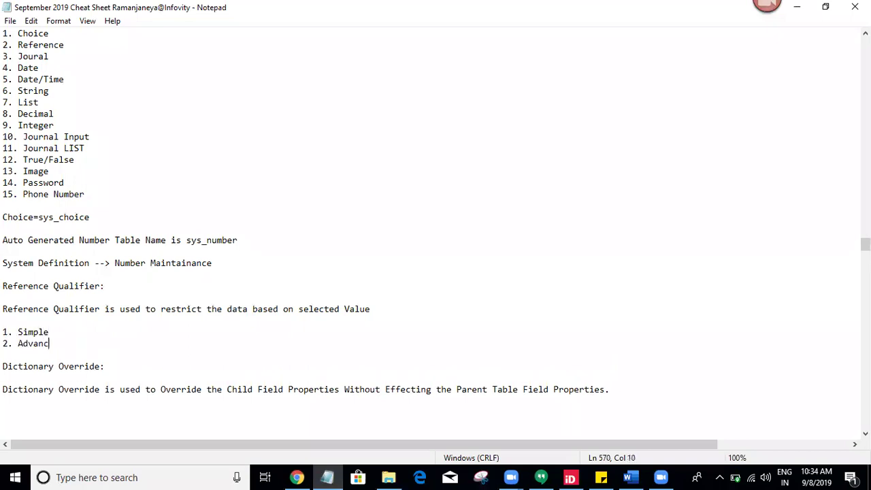
pyautogui.press('Return')
pyautogui.write('3. D')
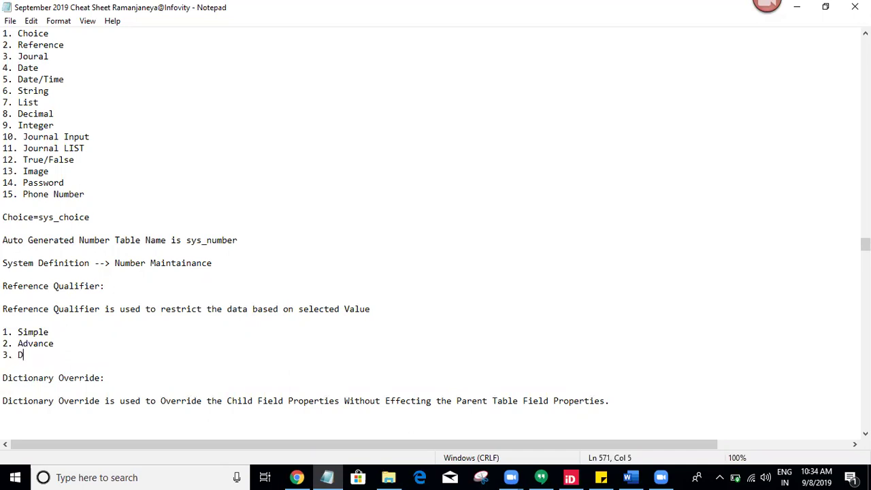
pyautogui.write('ynamic')
# Switch to Chrome, review the Caller lookup's user list, and open the Caller field's dictionary entry from the parent table record.
pyautogui.click(300, 477)
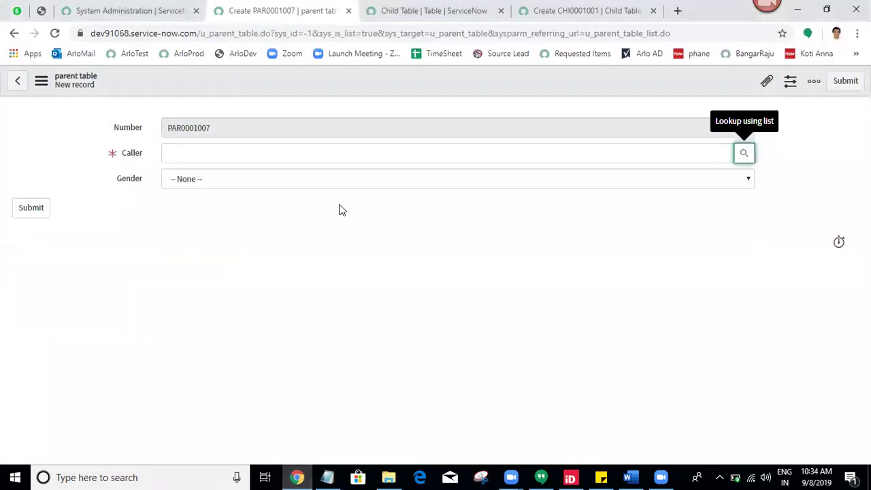
pyautogui.rightClick(135, 155)
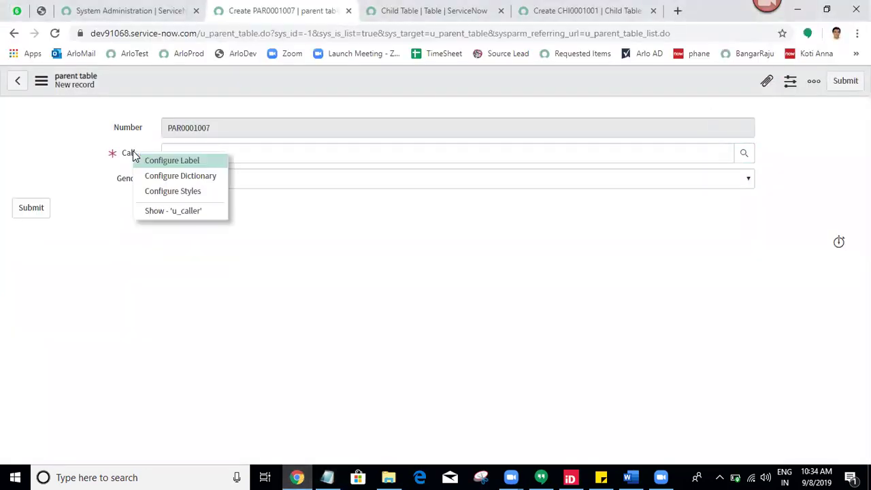
pyautogui.click(373, 252)
pyautogui.click(743, 157)
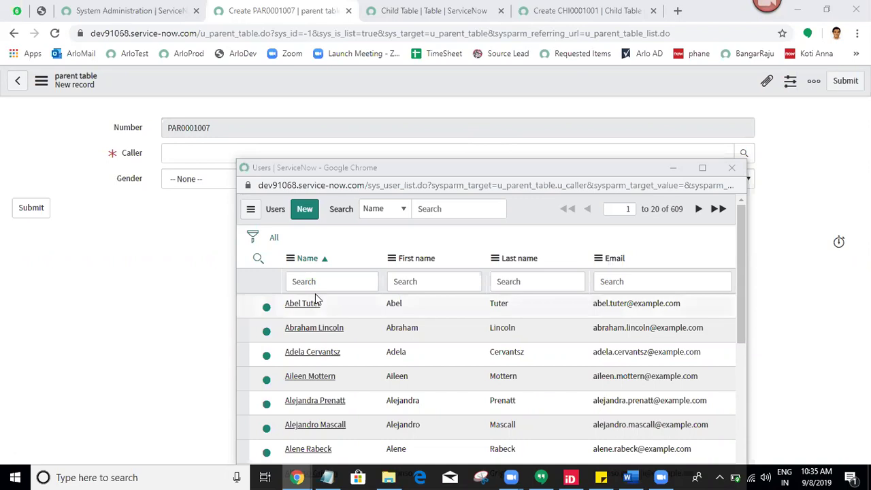
pyautogui.click(732, 168)
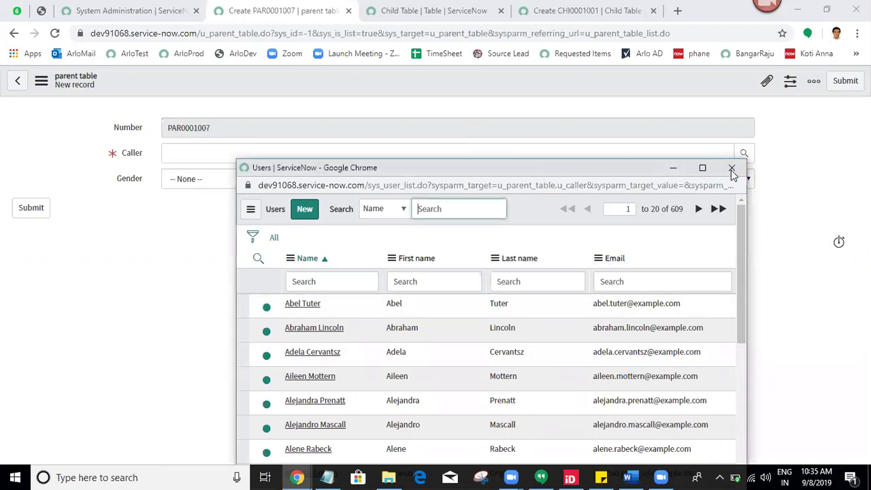
pyautogui.rightClick(128, 154)
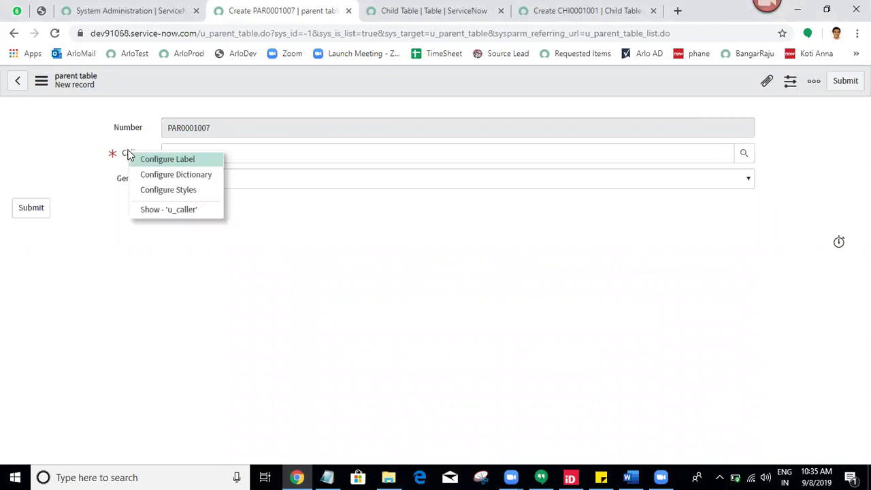
pyautogui.click(166, 174)
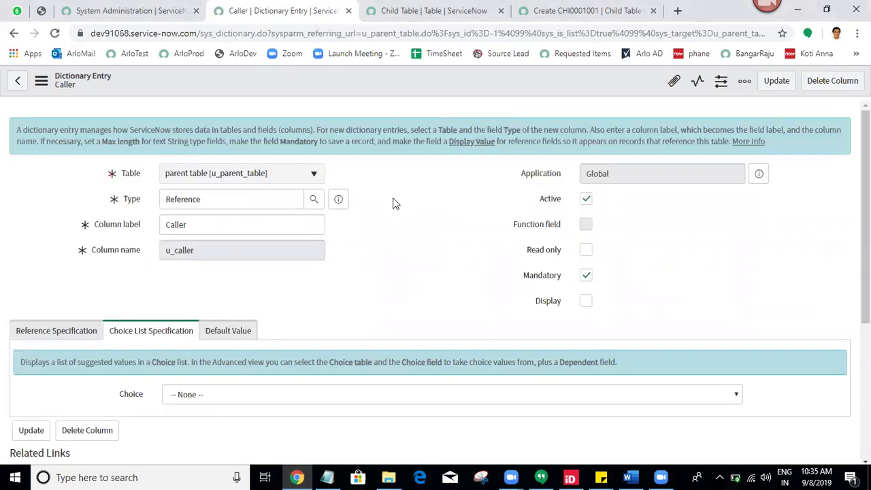
# Switch the Caller dictionary entry to its advanced view and display the Reference Specification settings.
pyautogui.scroll(-3, 864, 218)
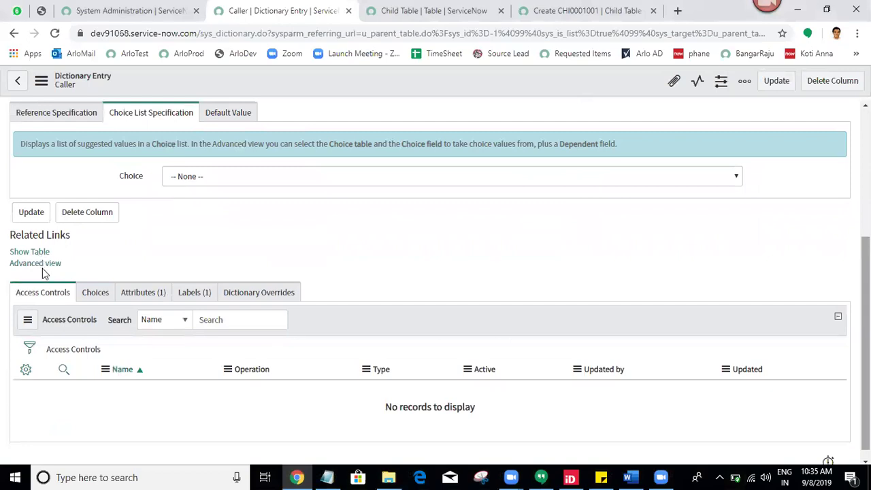
pyautogui.click(38, 265)
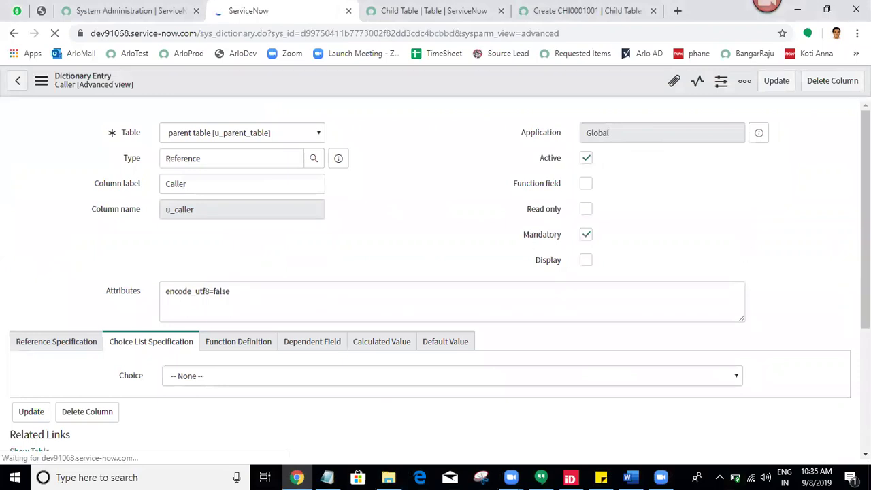
pyautogui.scroll(-3, 819, 206)
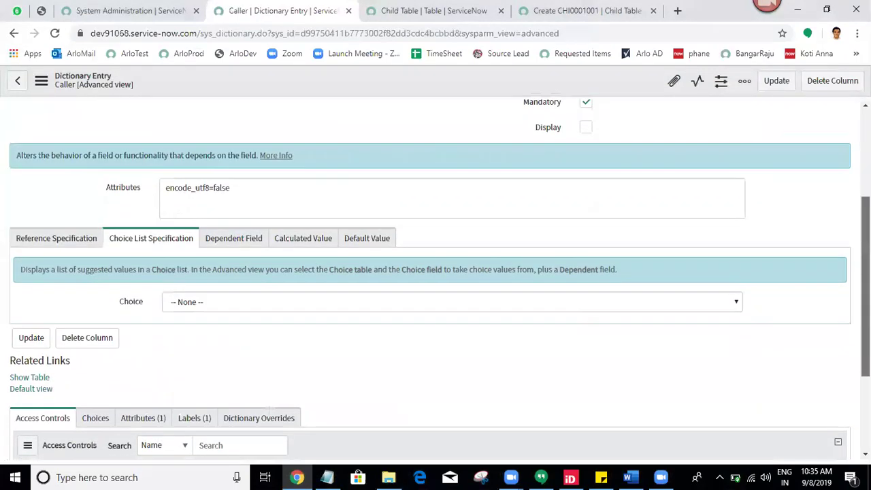
pyautogui.scroll(2, 190, 243)
pyautogui.scroll(-1, 191, 243)
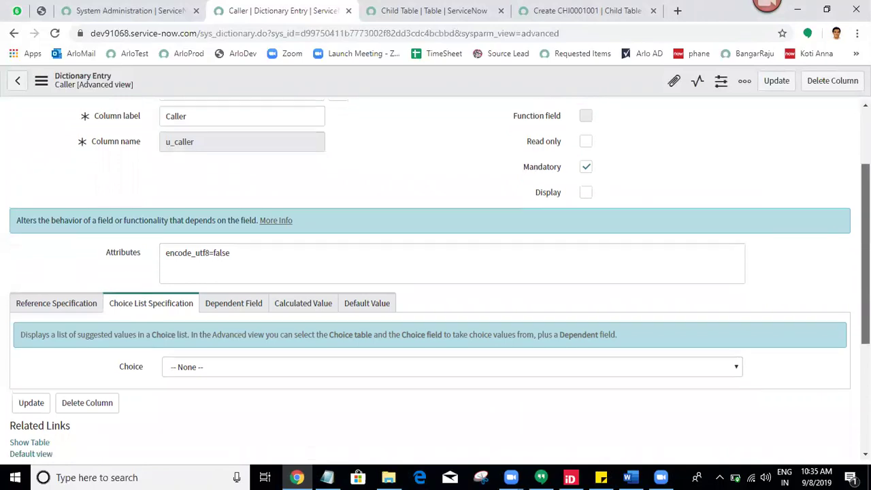
pyautogui.click(73, 272)
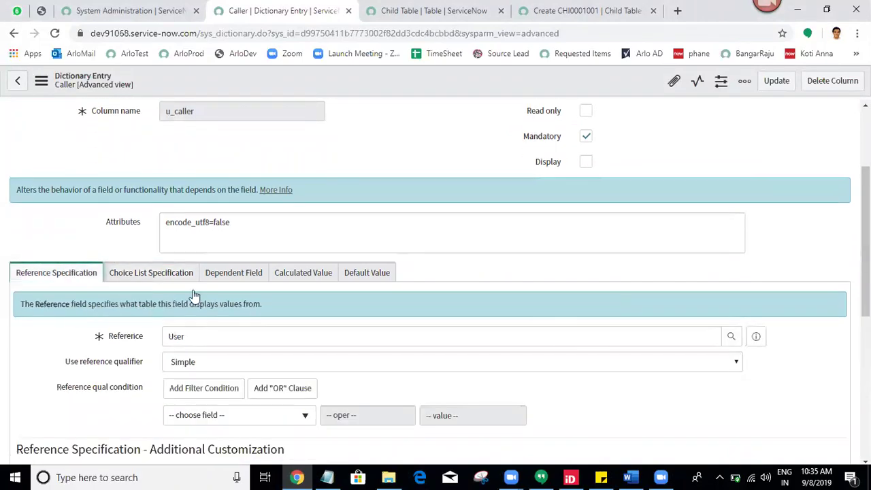
pyautogui.scroll(-1, 195, 297)
pyautogui.scroll(-2, 436, 283)
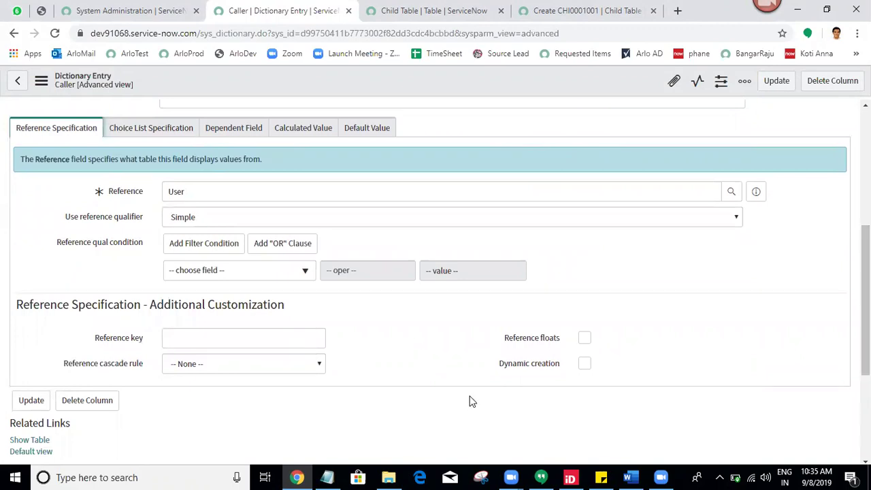
# Set the Caller field's reference qualifier condition to Name starts with A and save the dictionary entry.
pyautogui.click(262, 271)
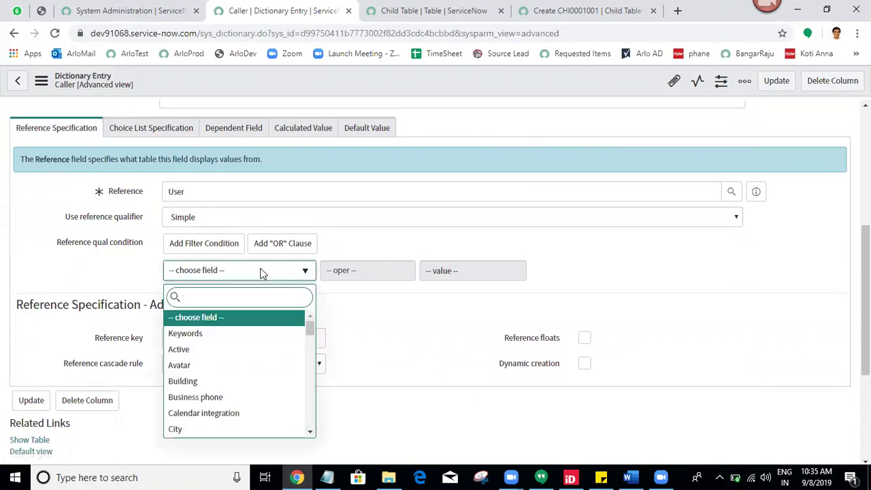
pyautogui.write('name')
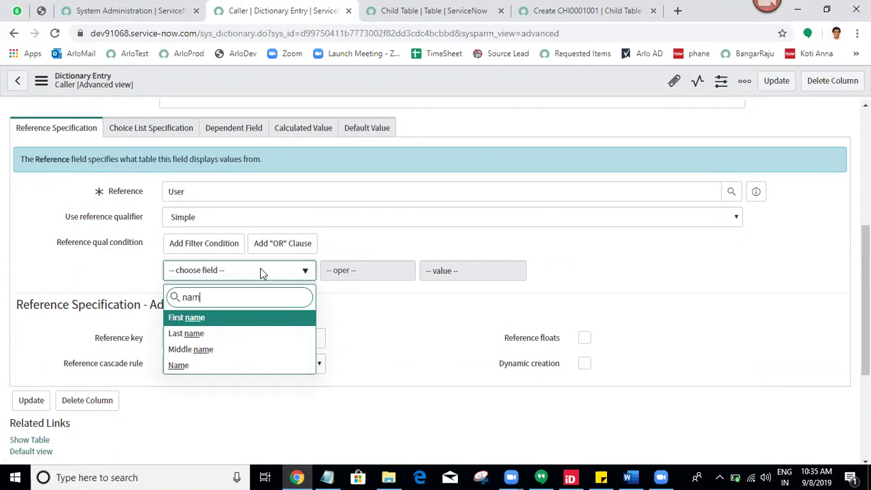
pyautogui.click(190, 366)
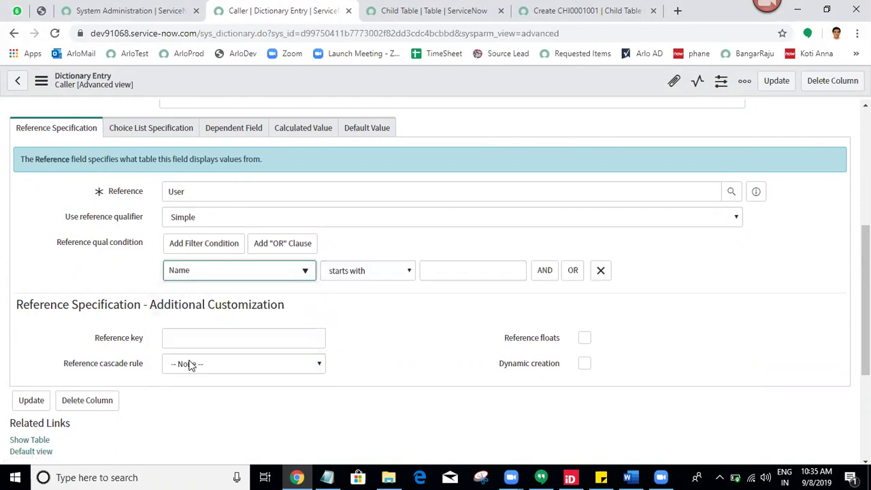
pyautogui.click(469, 265)
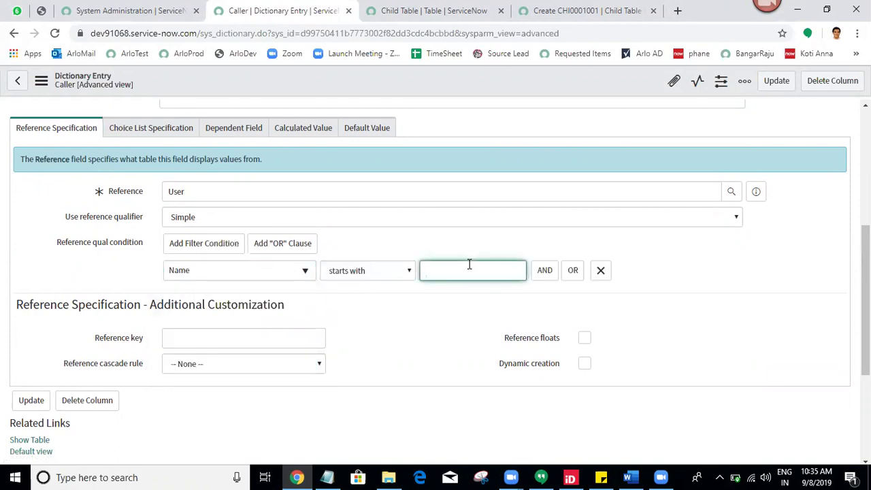
pyautogui.write('A')
pyautogui.click(771, 82)
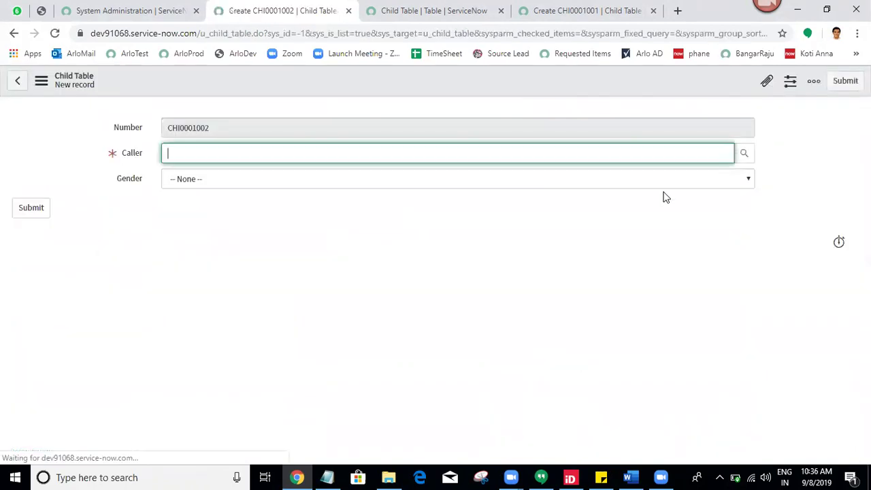
# Examine both pages of users offered by the Caller lookup on the new child table record, and close the lookup.
pyautogui.click(746, 155)
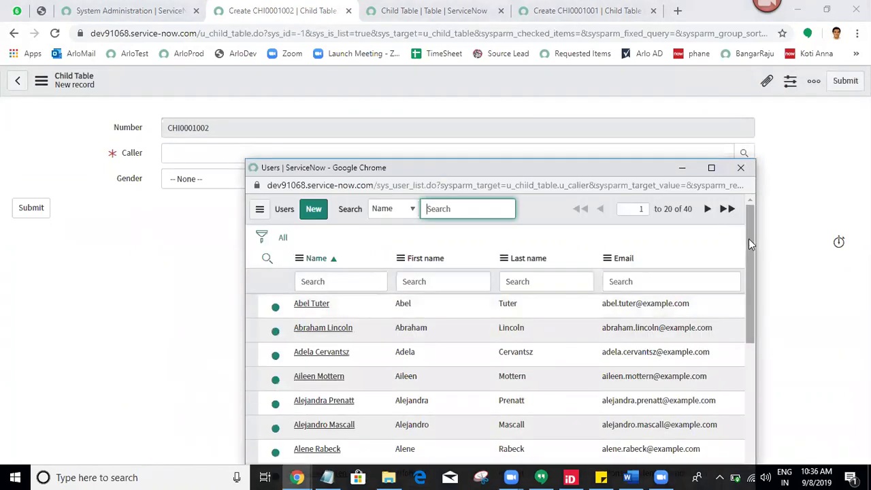
pyautogui.scroll(-1, 752, 272)
pyautogui.scroll(-5, 758, 310)
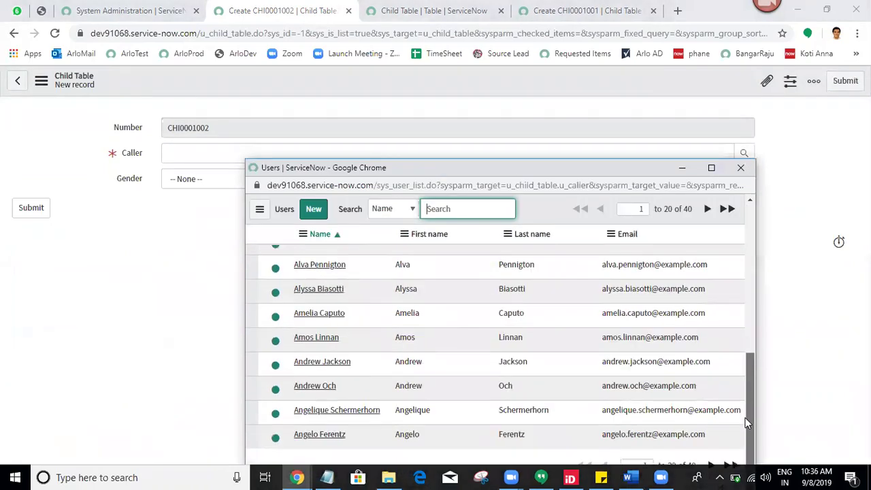
pyautogui.click(725, 213)
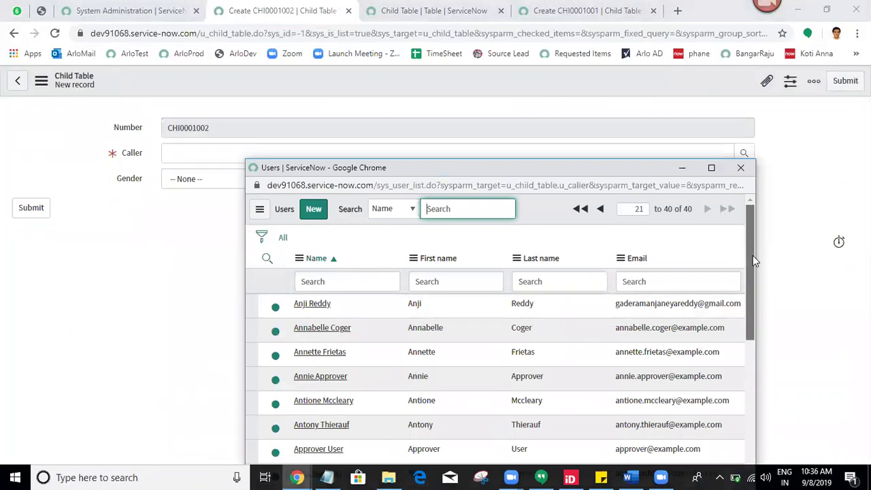
pyautogui.moveTo(753, 255); pyautogui.dragTo(747, 439)
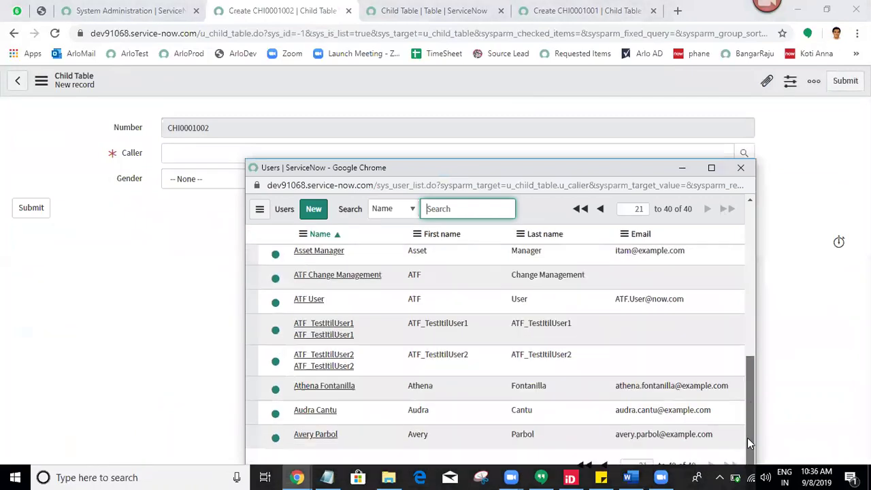
pyautogui.click(749, 168)
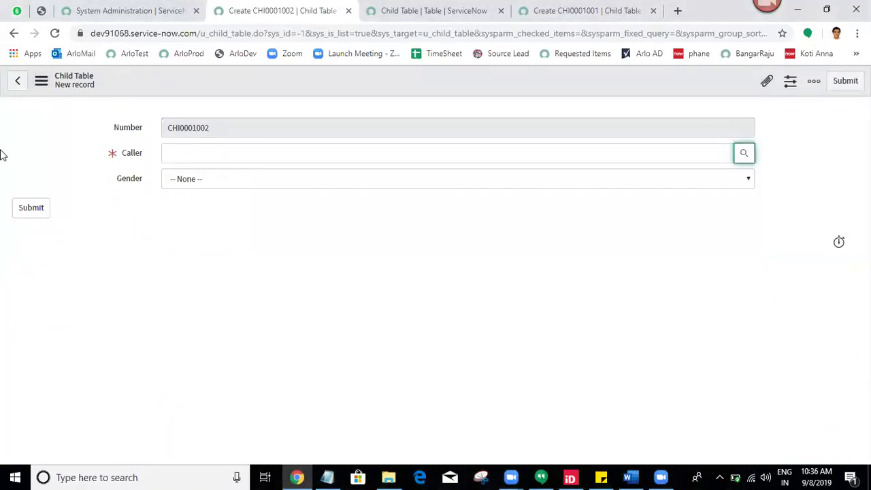
# Open the Caller field's dictionary entry from the child table record and show its reference qualifier condition.
pyautogui.rightClick(132, 159)
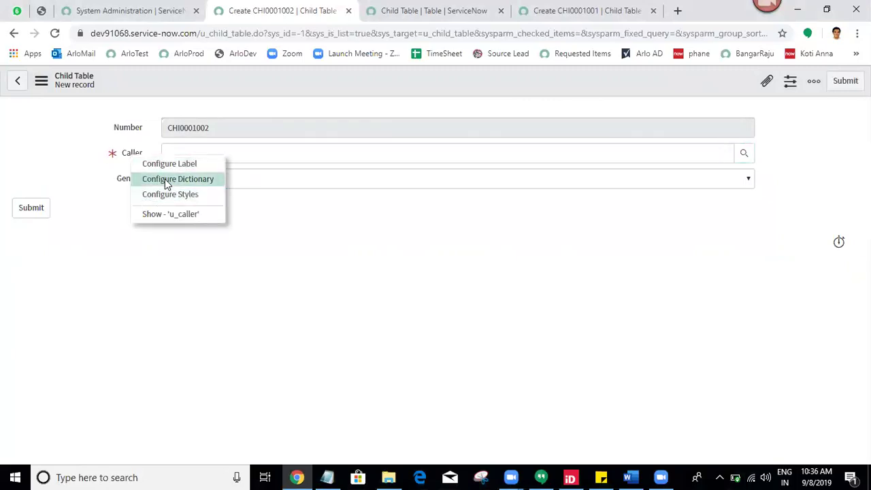
pyautogui.click(168, 182)
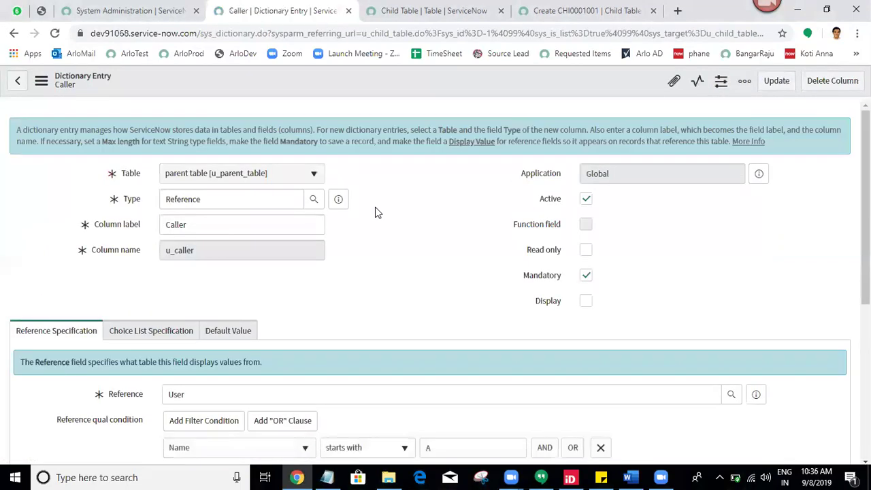
pyautogui.scroll(-2, 436, 273)
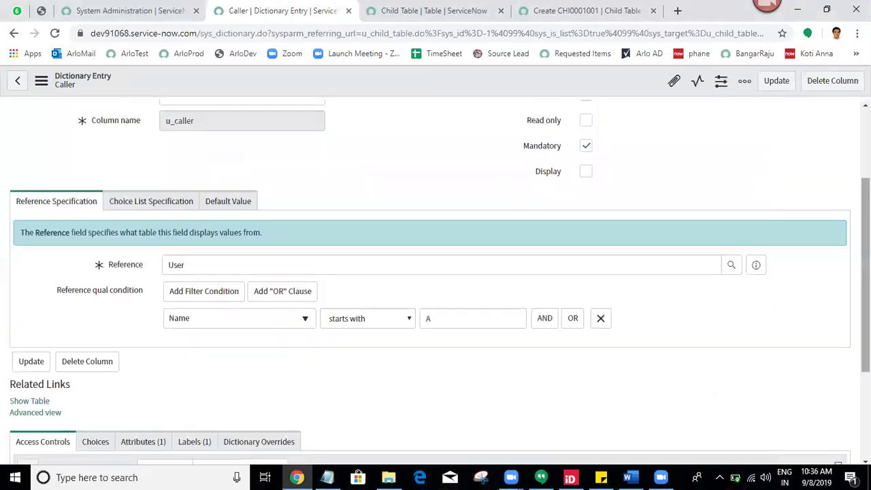
pyautogui.click(573, 320)
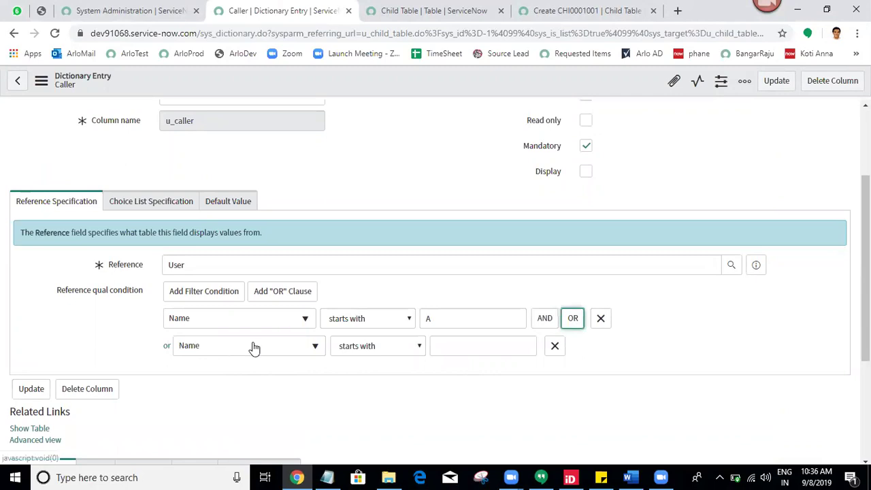
pyautogui.click(467, 344)
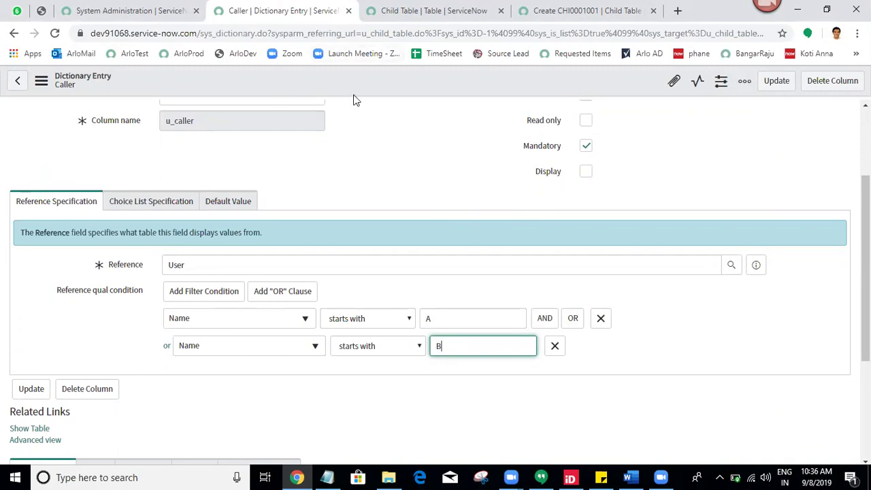
pyautogui.click(552, 351)
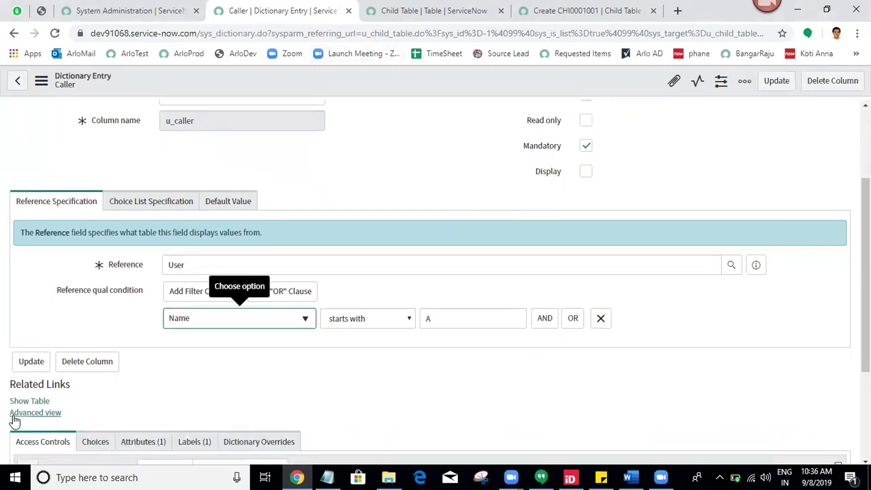
# Switch the Caller dictionary entry to its advanced view and add the OR condition Name starts with B.
pyautogui.click(15, 415)
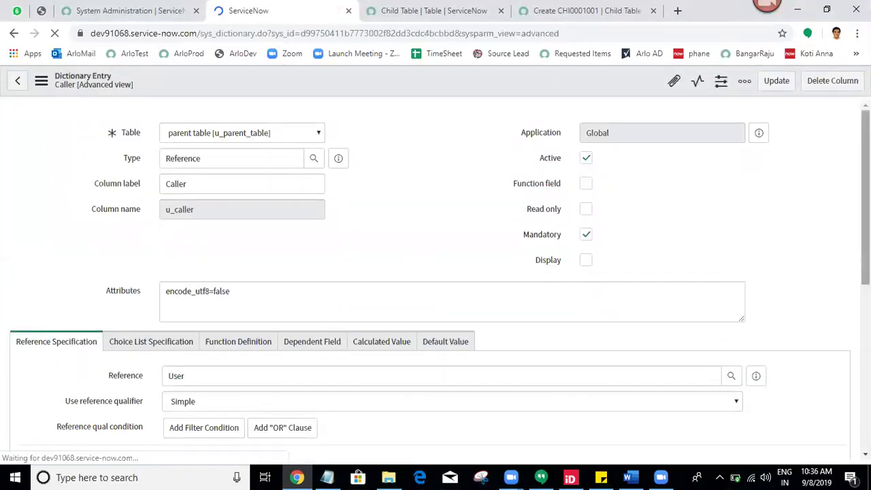
pyautogui.scroll(-3, 435, 272)
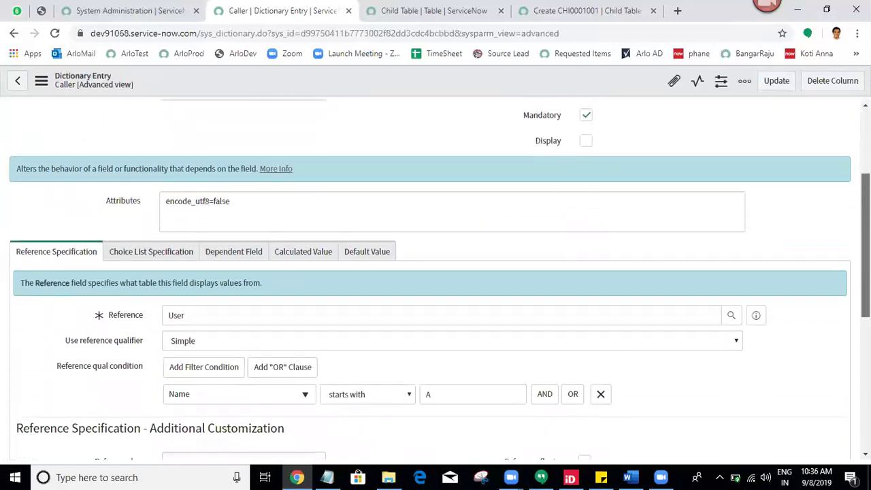
pyautogui.scroll(-1, 350, 231)
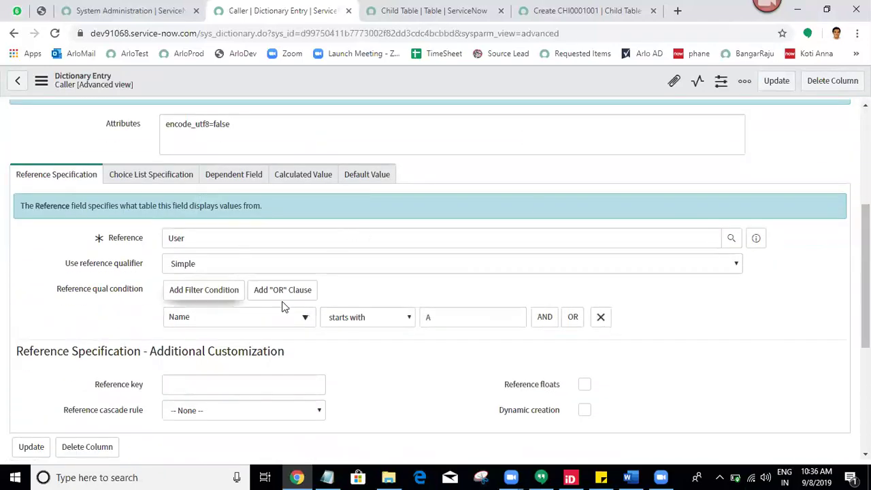
pyautogui.click(573, 317)
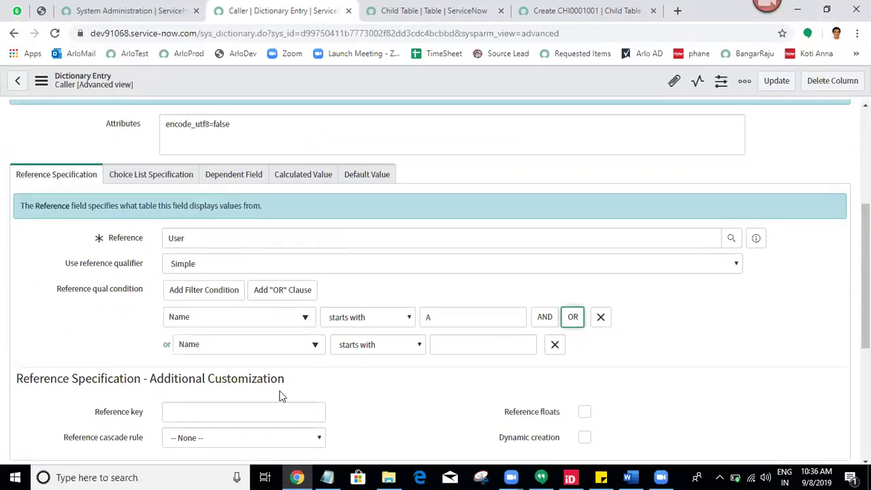
pyautogui.click(487, 350)
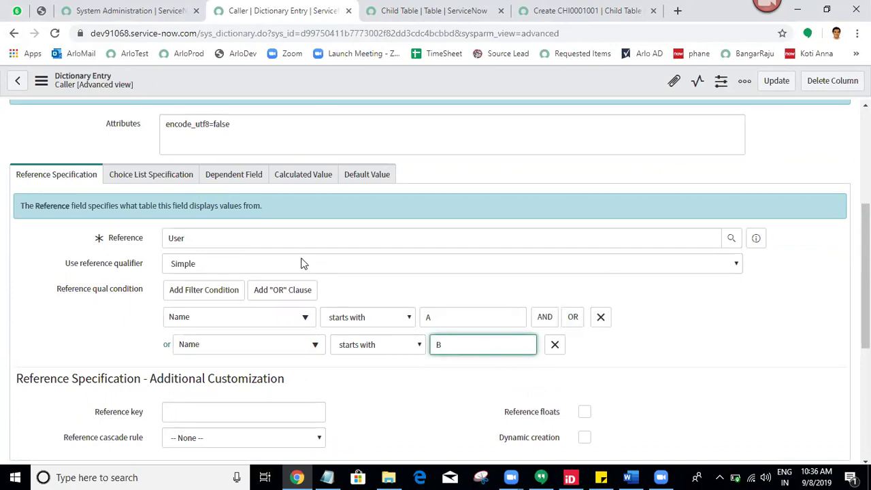
# Set the Caller field's Use reference qualifier option to Advanced.
pyautogui.click(263, 263)
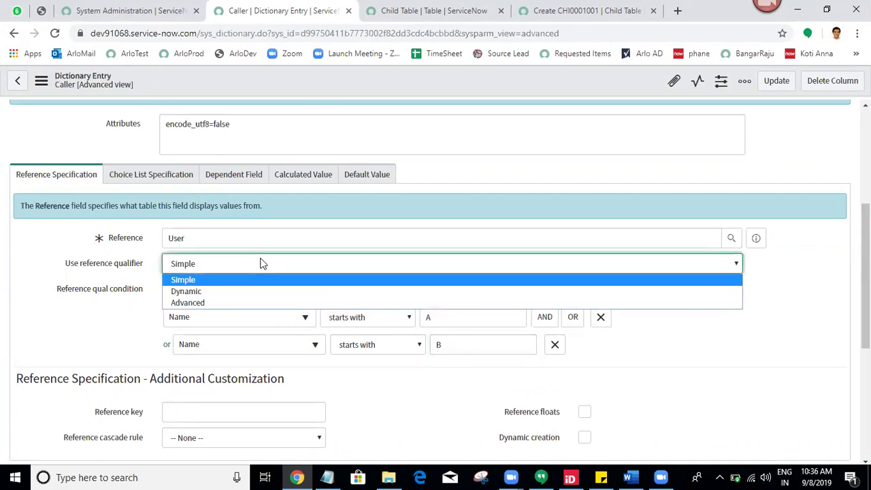
pyautogui.click(228, 302)
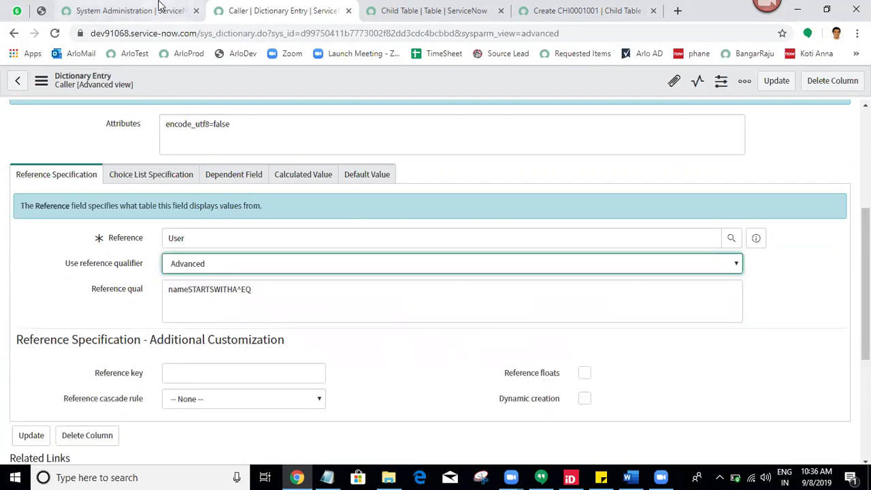
# From the System Administration home page, open the user table's list in a new tab with sys_user.LIST.
pyautogui.click(160, 5)
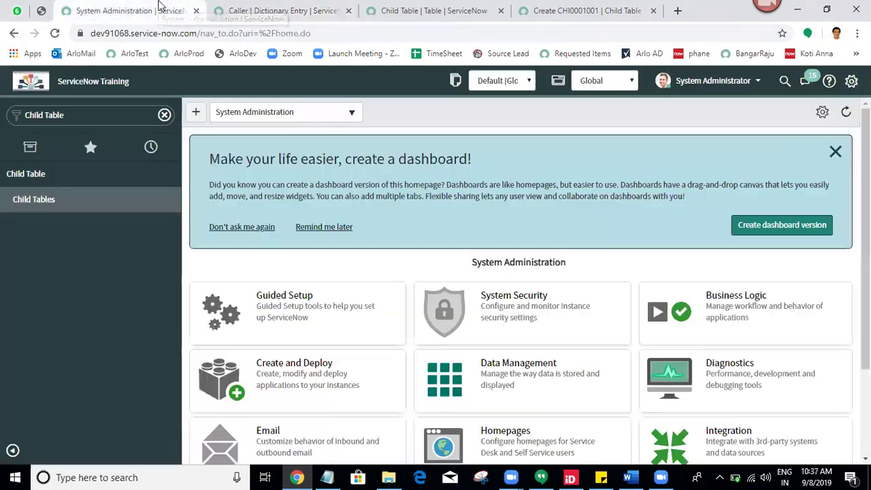
pyautogui.click(116, 116)
pyautogui.write('sys')
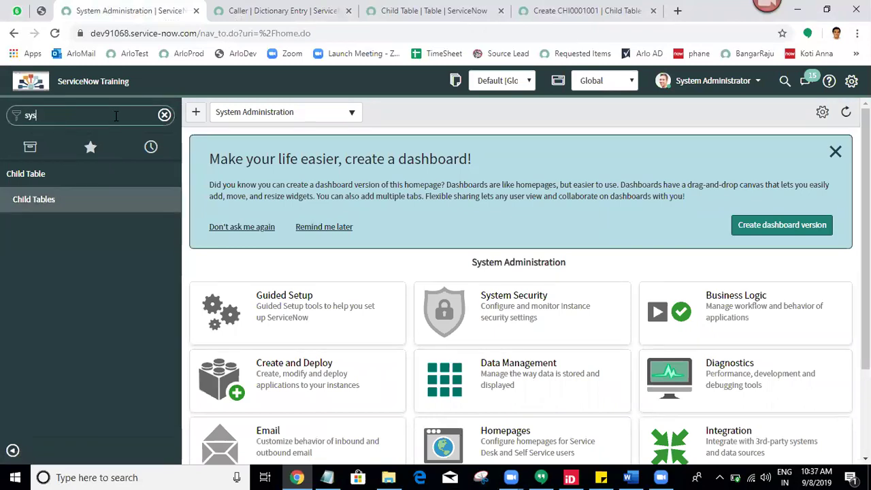
pyautogui.write('_user.LIST')
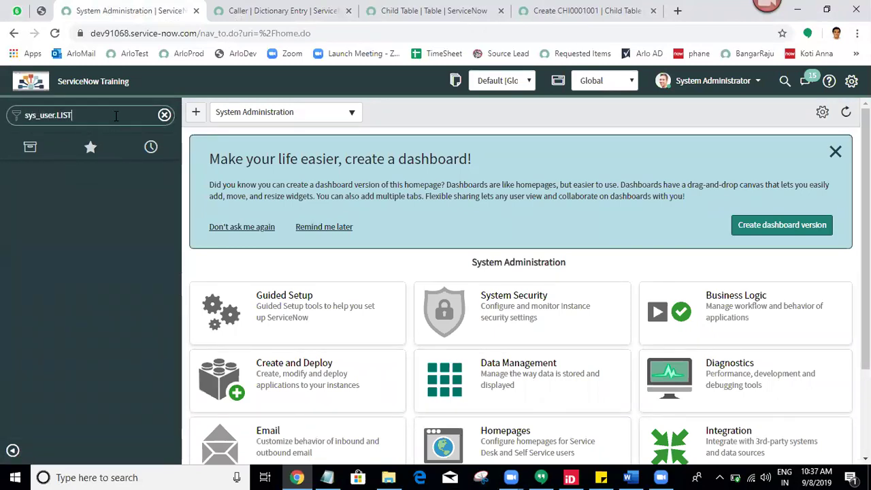
pyautogui.press('Return')
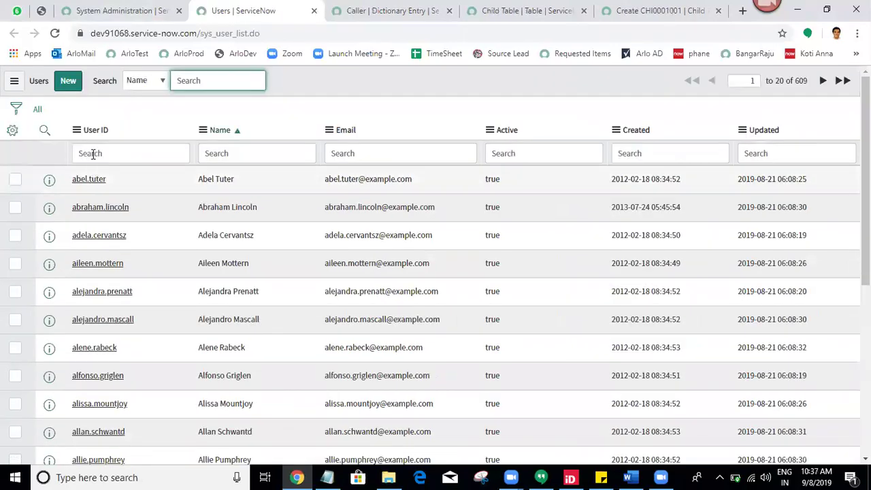
# Filter the Users list to records whose User ID starts with A.
pyautogui.click(93, 153)
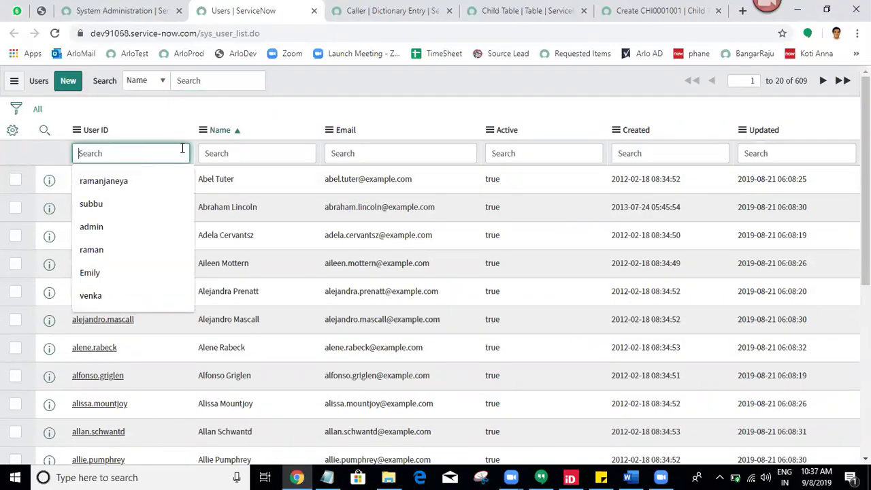
pyautogui.click(175, 129)
pyautogui.click(132, 147)
pyautogui.write('A')
pyautogui.press('Return')
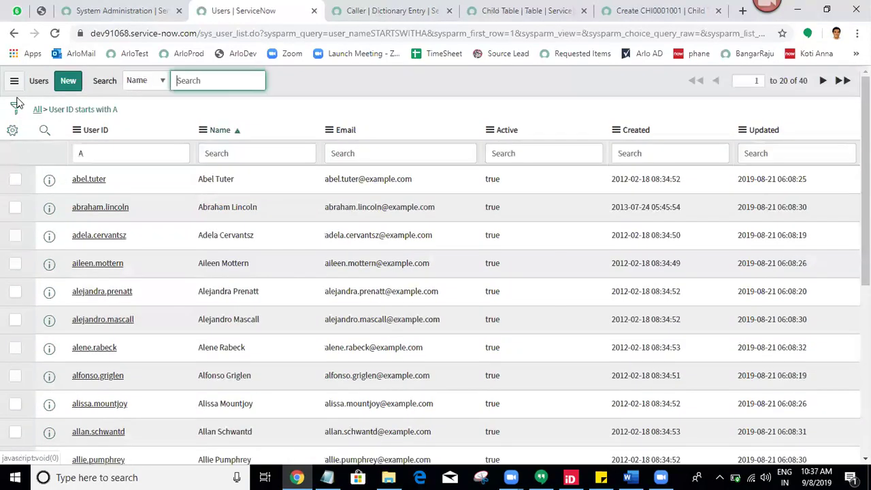
# Extend the Users list filter with the OR condition User ID starts with B and run it.
pyautogui.click(14, 112)
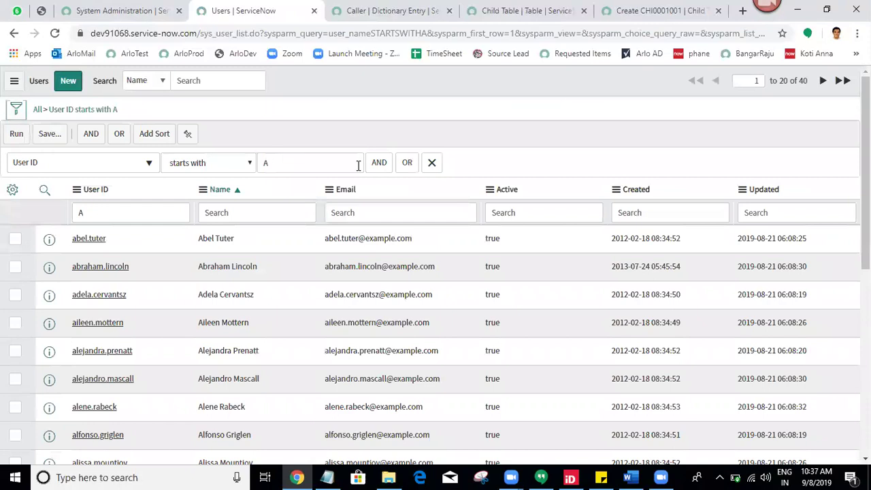
pyautogui.click(405, 170)
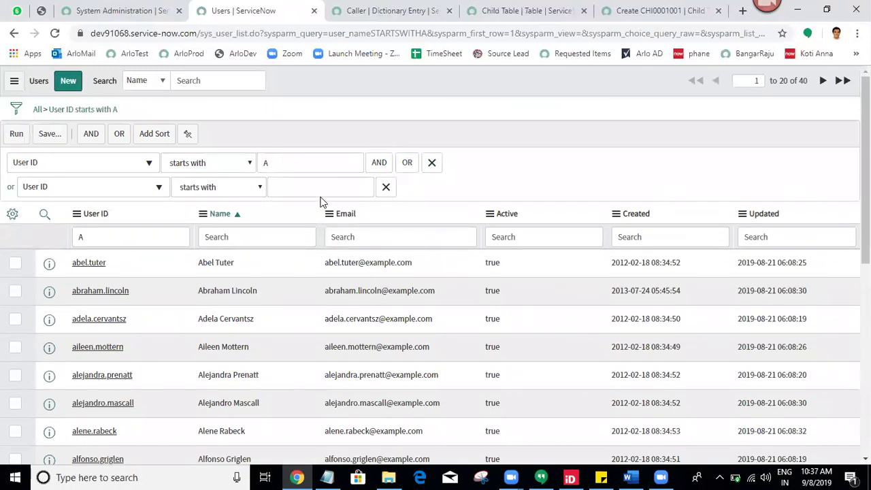
pyautogui.click(322, 193)
pyautogui.write('B')
pyautogui.click(15, 135)
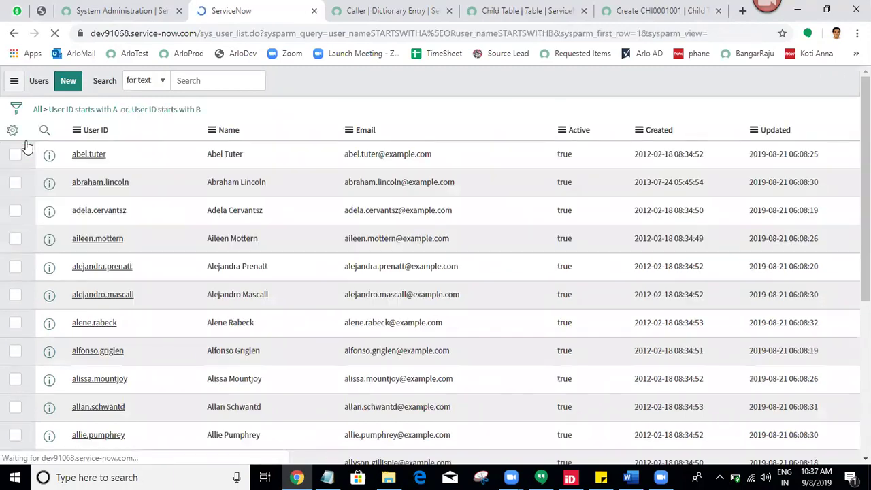
# Copy the encoded query of the combined User ID filter from the Users list.
pyautogui.rightClick(192, 112)
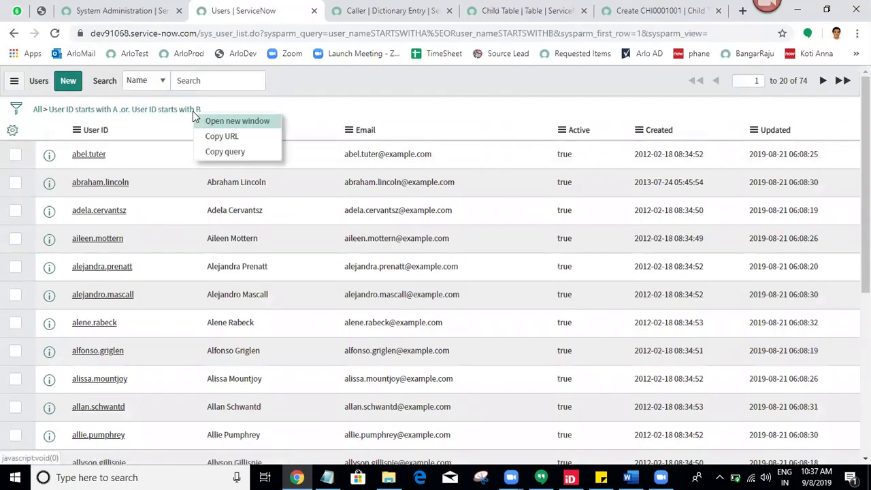
pyautogui.click(228, 105)
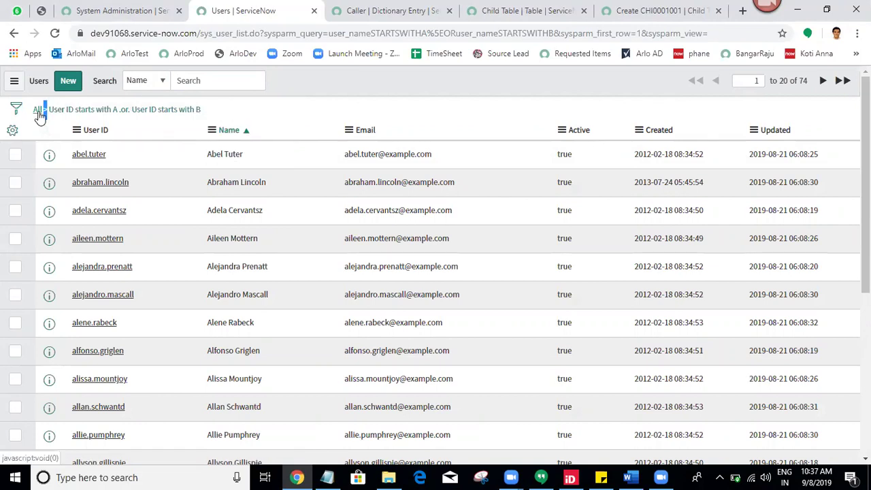
pyautogui.rightClick(190, 110)
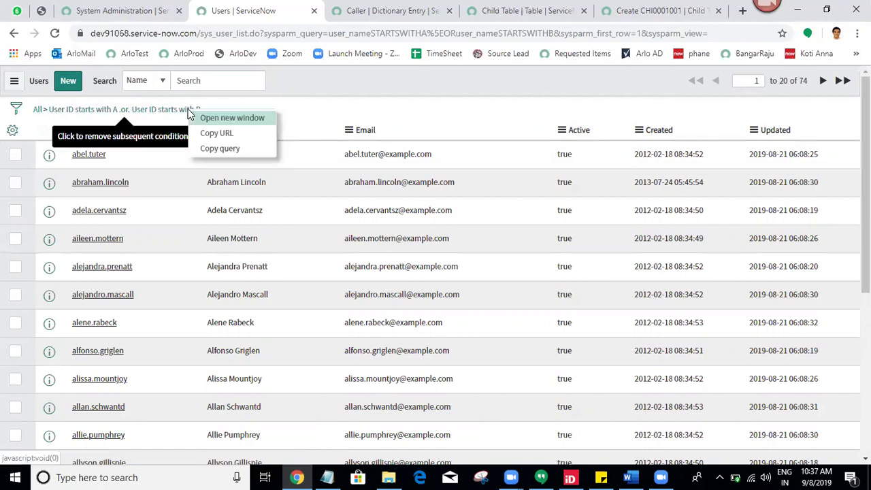
pyautogui.click(216, 149)
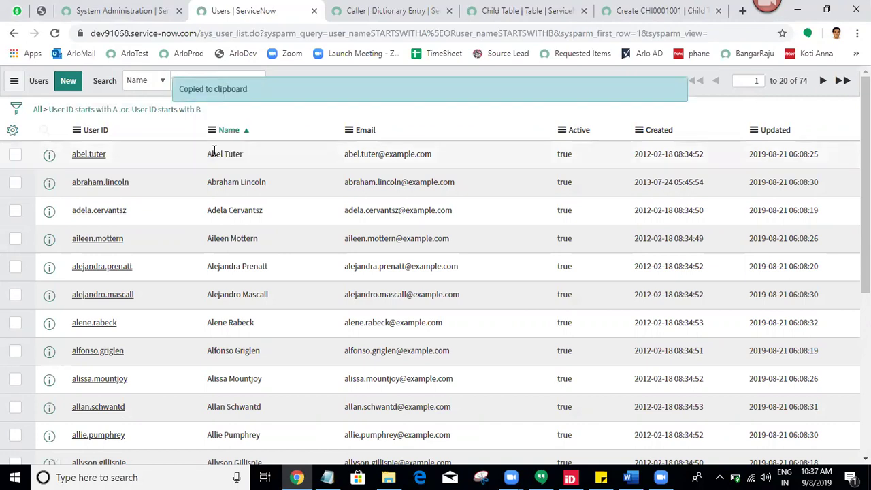
# Replace the Reference qual text in the Caller dictionary entry with the copied query and save the entry.
pyautogui.click(408, 11)
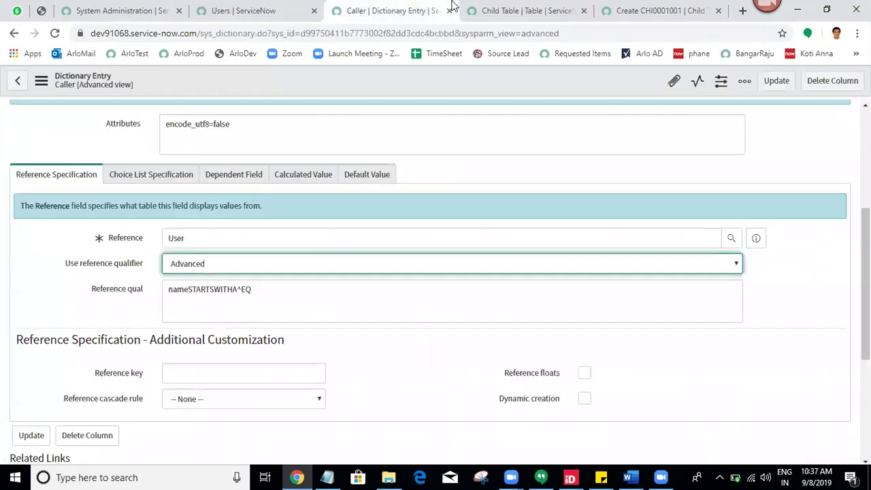
pyautogui.tripleClick(266, 293)
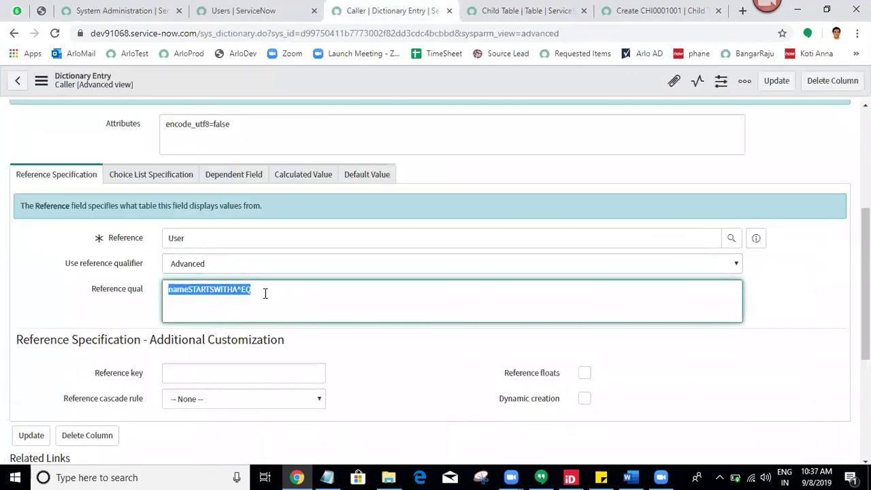
pyautogui.hotkey('ctrl', 'v')
pyautogui.click(777, 87)
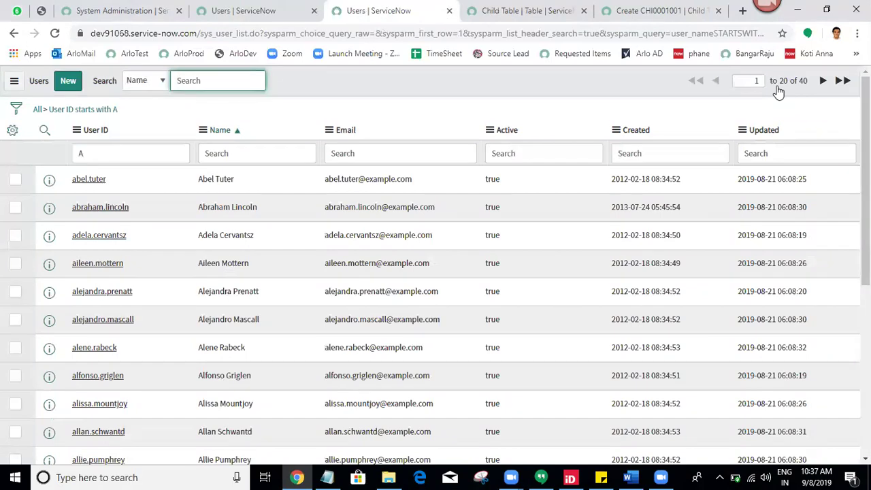
# Find the parent tables module from the System Administration page, open it in a new tab, and close the tabs after it.
pyautogui.click(109, 7)
pyautogui.click(89, 114)
pyautogui.write('pa')
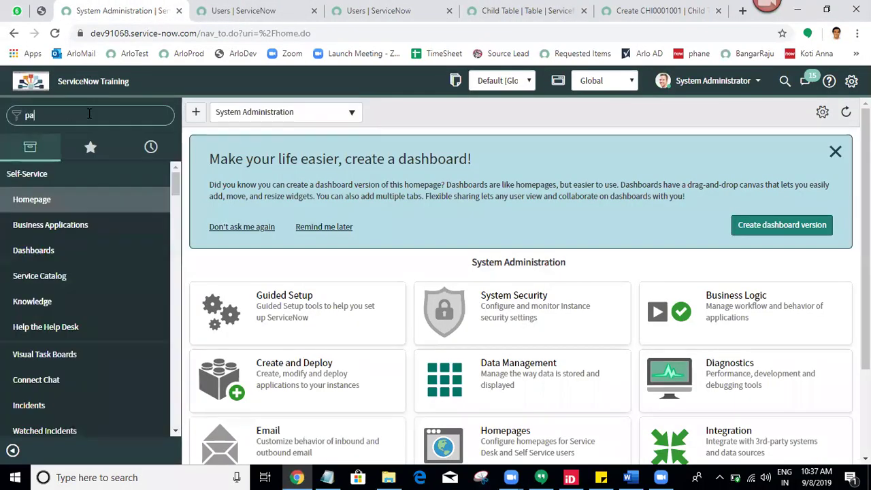
pyautogui.write('rent')
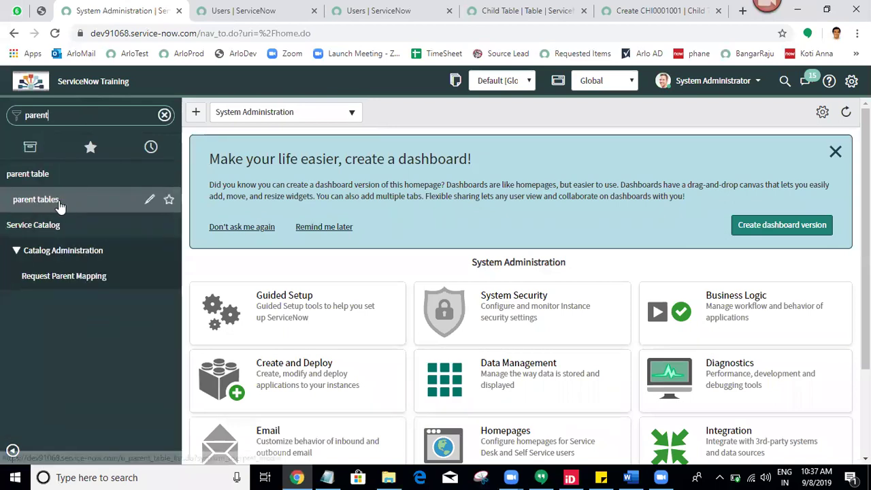
pyautogui.keyDown('ctrl'); pyautogui.click(35, 199); pyautogui.keyUp('ctrl')
pyautogui.click(231, 8)
pyautogui.rightClick(249, 6)
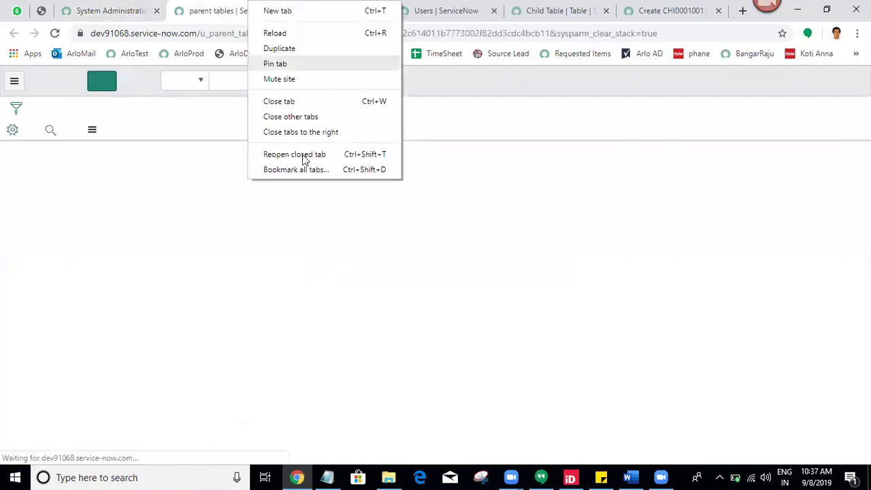
pyautogui.click(343, 132)
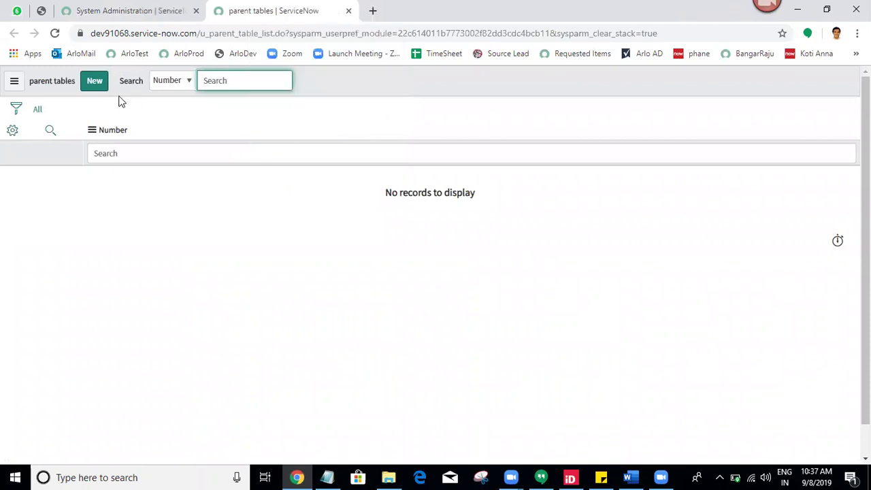
# Start a new parent table record and check the first and last pages of users offered by the Caller lookup.
pyautogui.click(95, 87)
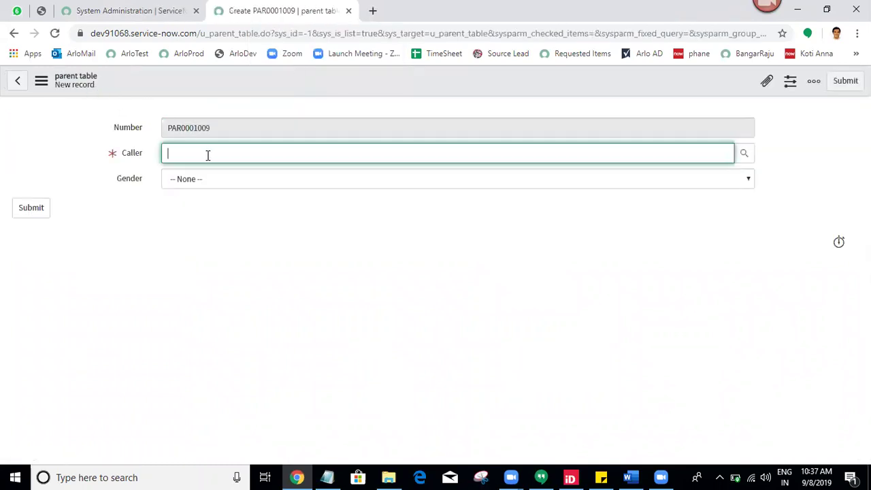
pyautogui.click(744, 153)
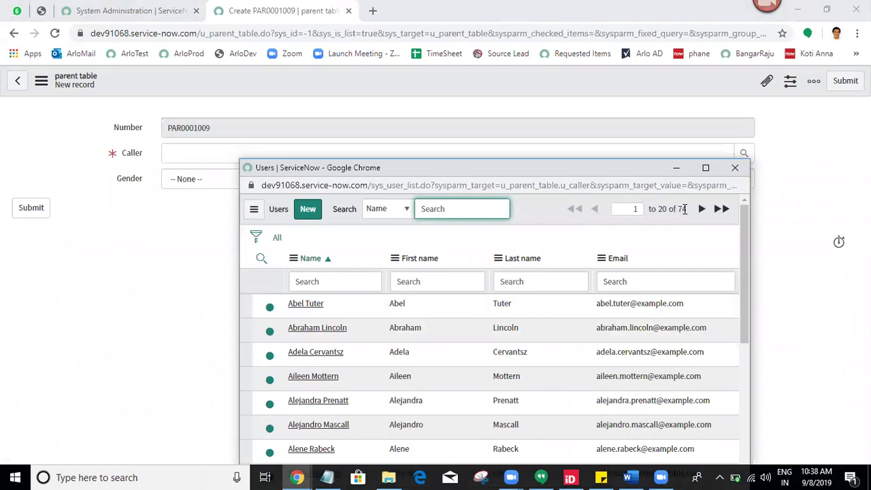
pyautogui.tripleClick(685, 209)
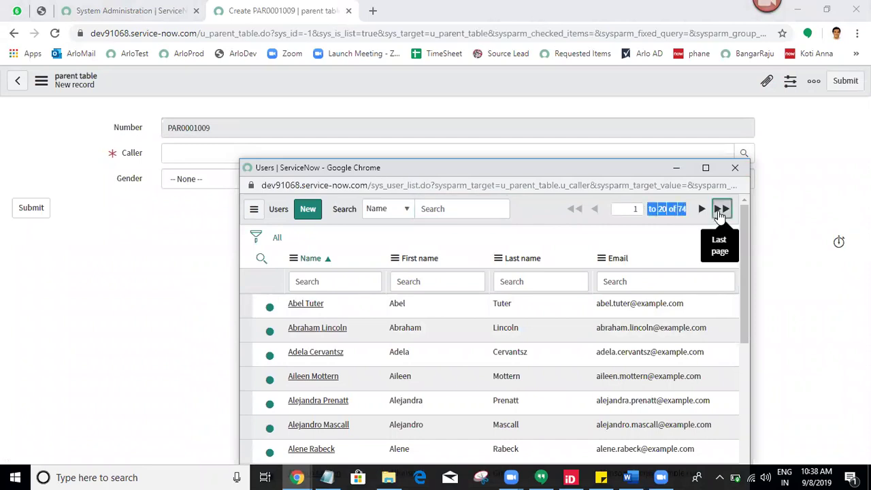
pyautogui.click(723, 210)
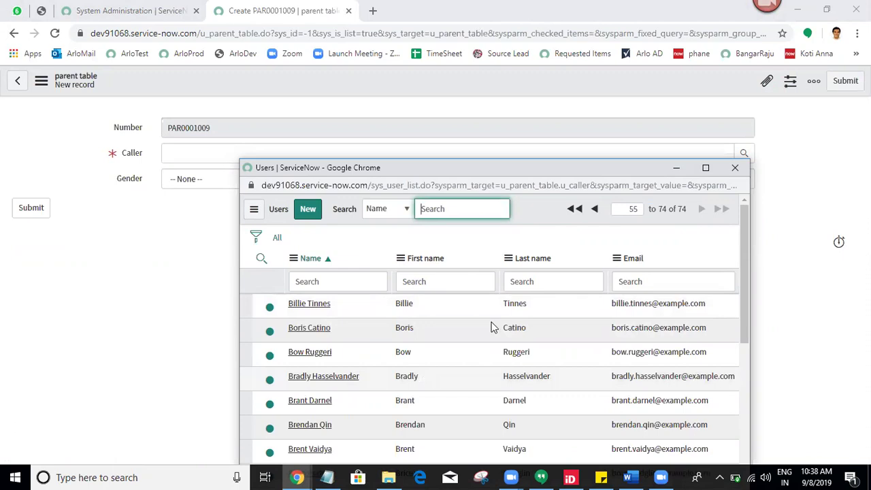
pyautogui.click(736, 168)
pyautogui.click(399, 265)
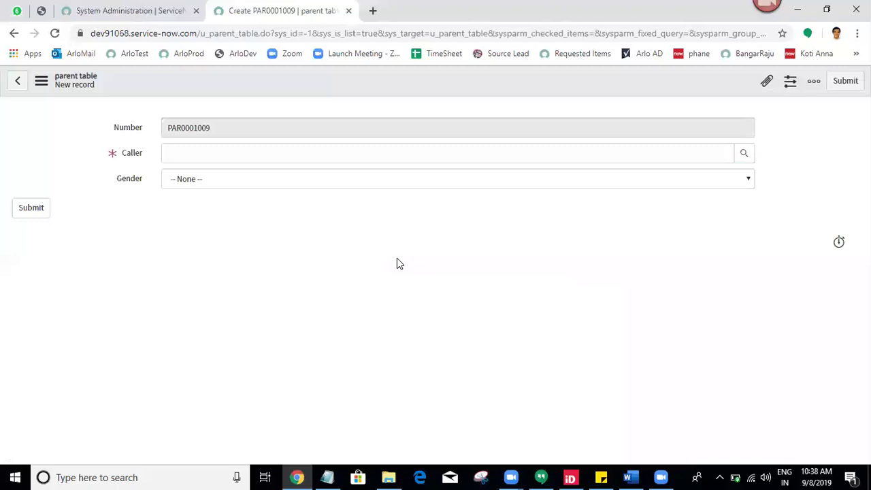
pyautogui.click(542, 476)
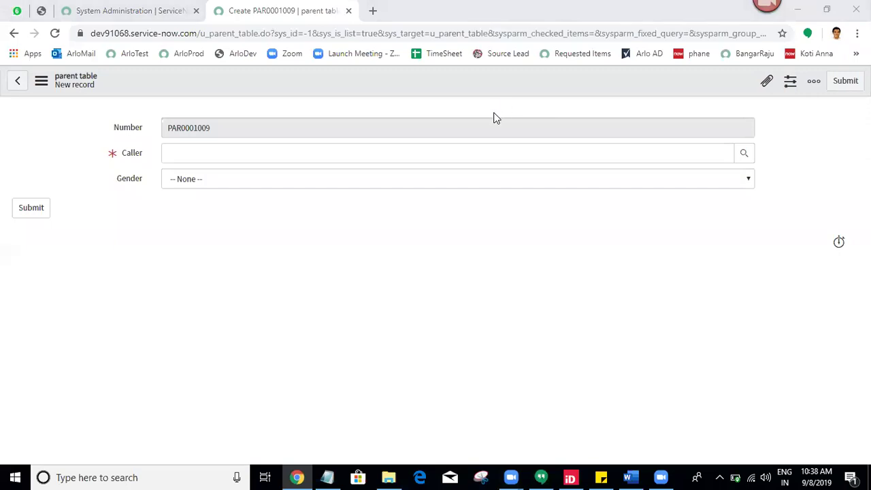
pyautogui.click(437, 264)
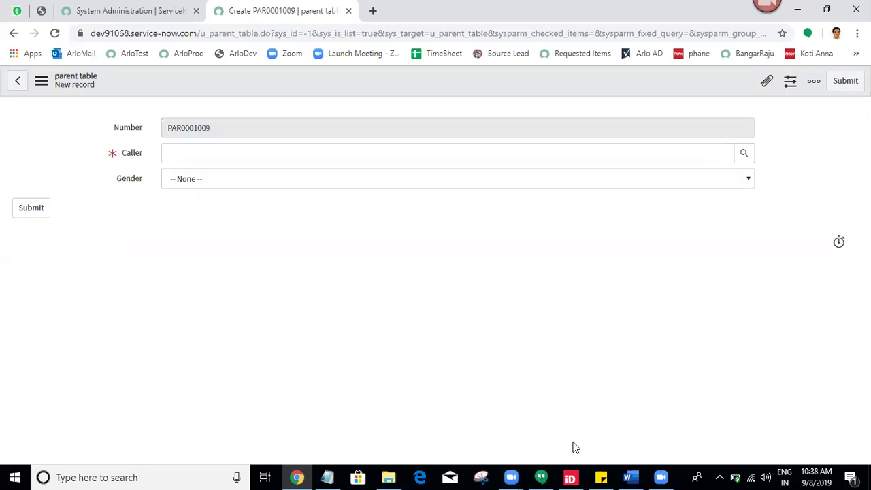
pyautogui.click(206, 177)
pyautogui.click(205, 175)
pyautogui.click(111, 274)
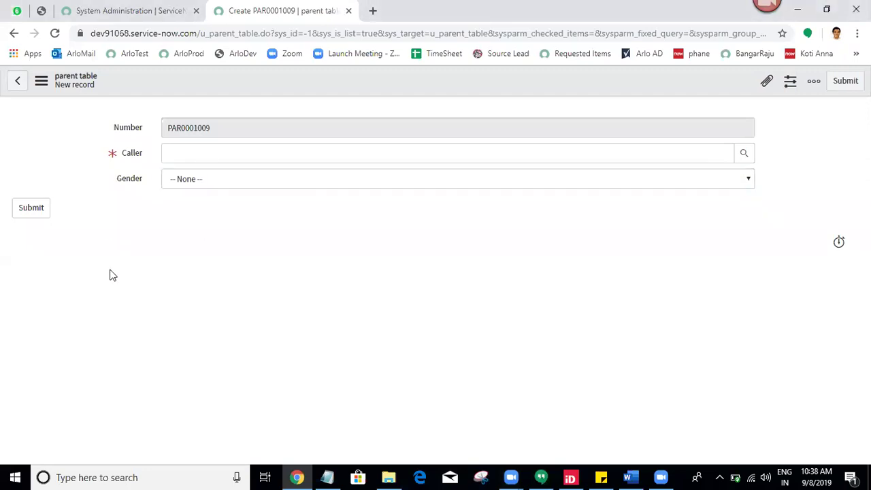
# Switch to the Notepad cheat sheet and add blank lines below the Dictionary Override definition.
pyautogui.click(332, 477)
pyautogui.press('Return')
pyautogui.press('Return')
pyautogui.press('Return')
pyautogui.press('Return')
pyautogui.press('Return')
pyautogui.press('Return')
pyautogui.press('Return')
pyautogui.press('Return')
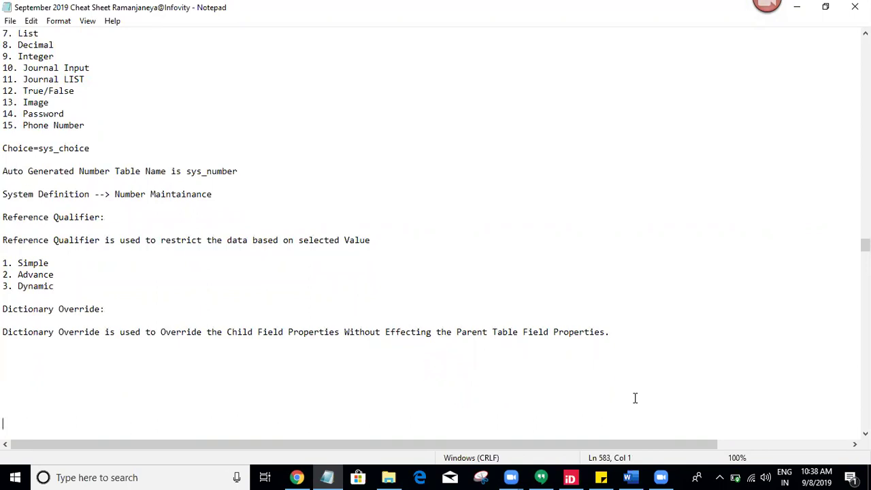
# Switch back to Chrome, open the Child Tables module in a new tab, and start a new record.
pyautogui.click(297, 477)
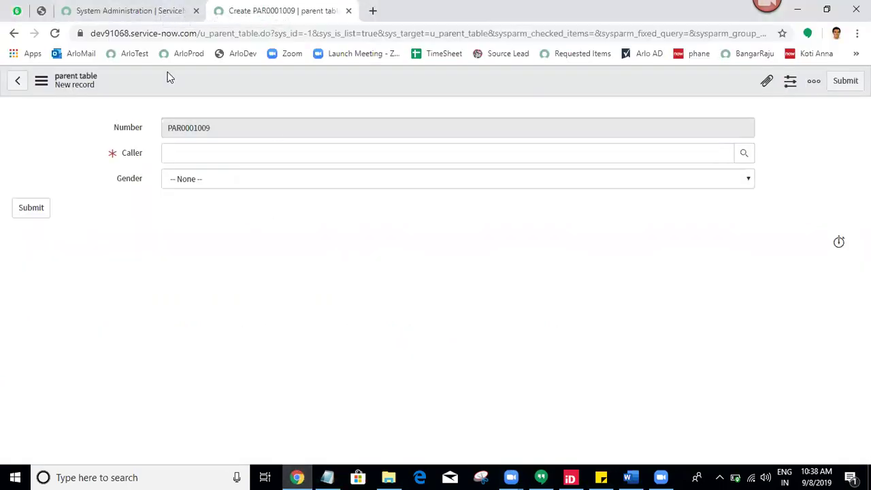
pyautogui.click(121, 7)
pyautogui.doubleClick(88, 116)
pyautogui.write('child')
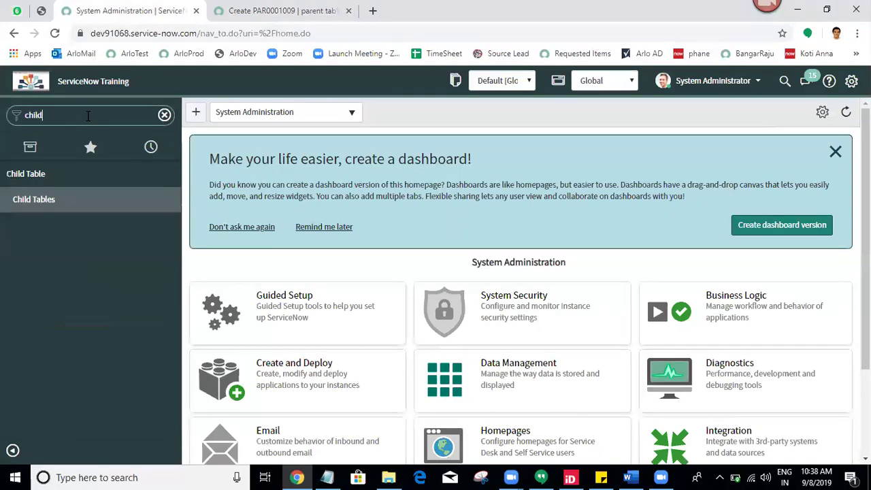
pyautogui.middleClick(75, 199)
pyautogui.click(388, 10)
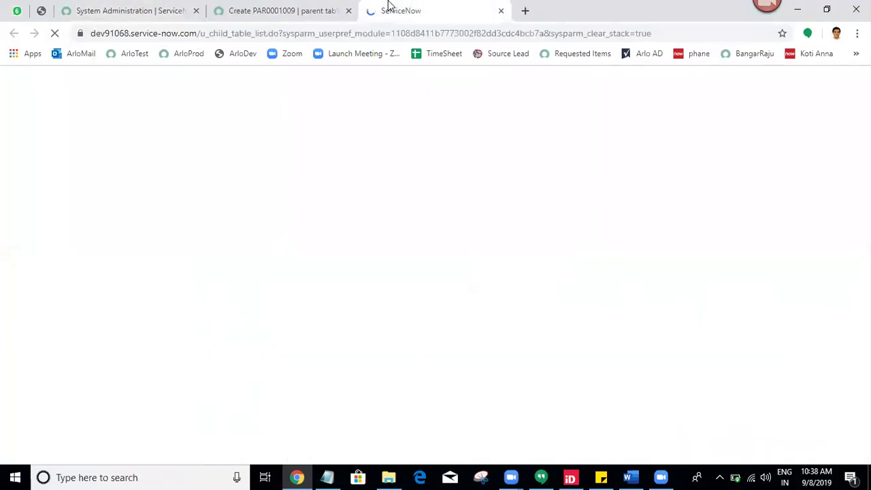
pyautogui.click(104, 82)
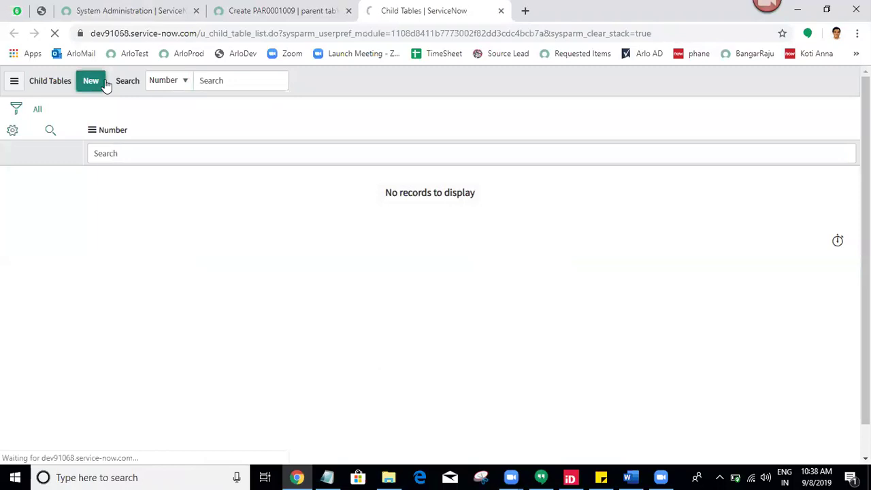
# Compare the Number, Caller and Gender fields on the new parent table and Child Table record forms.
pyautogui.click(331, 10)
pyautogui.click(418, 7)
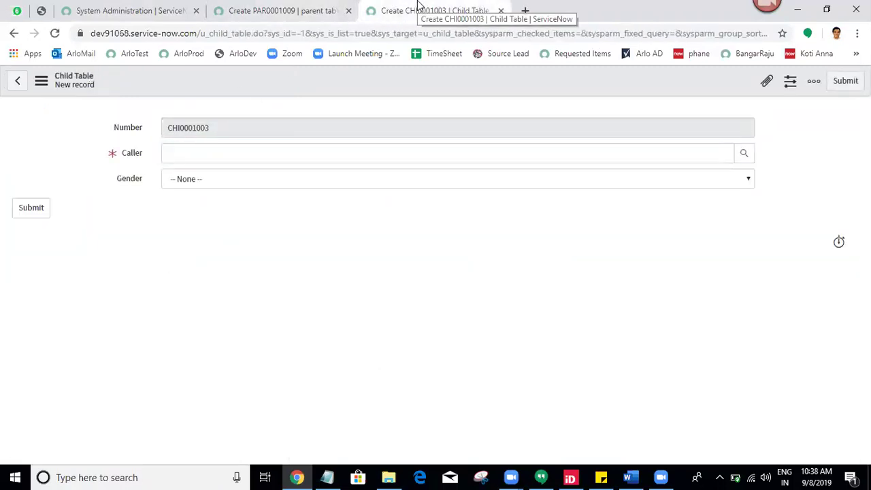
pyautogui.click(278, 8)
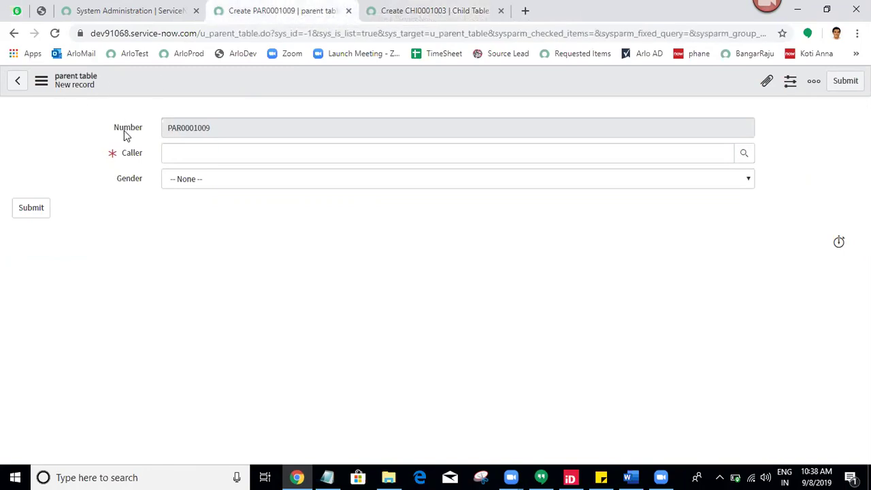
pyautogui.click(436, 7)
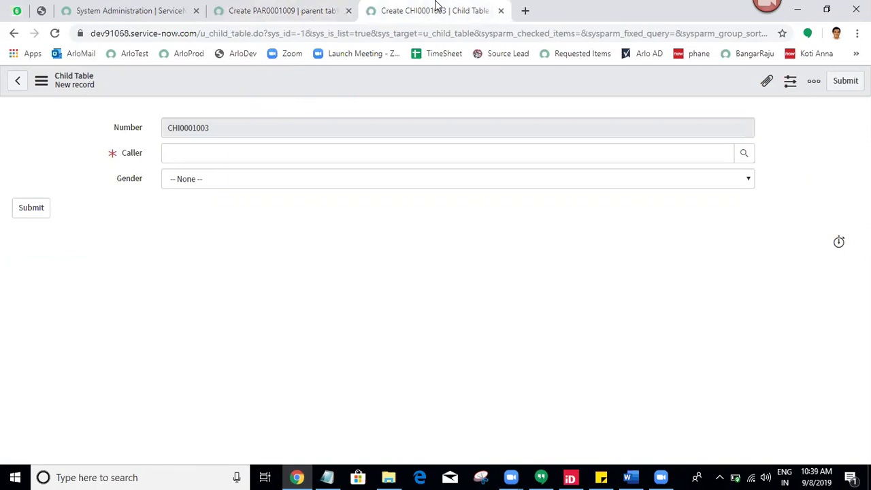
# Turn off Read only in the Number field's dictionary entry reached from the child form, save it, and reload the parent form.
pyautogui.rightClick(135, 127)
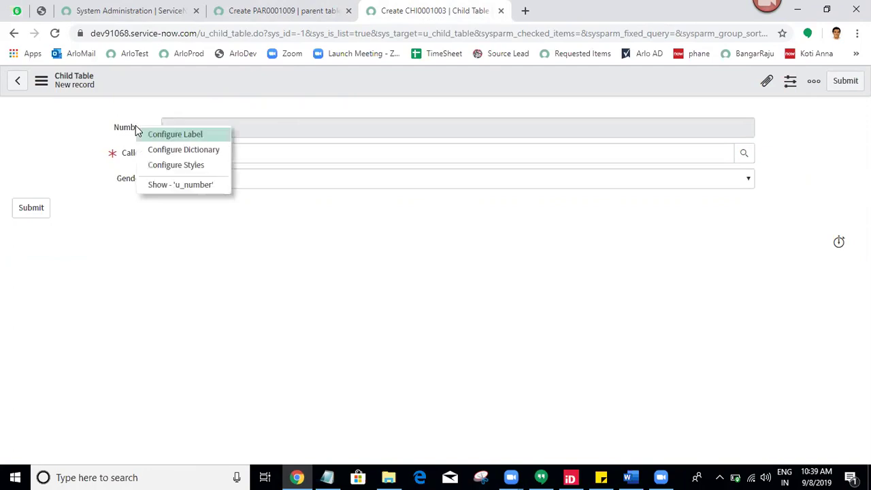
pyautogui.click(160, 150)
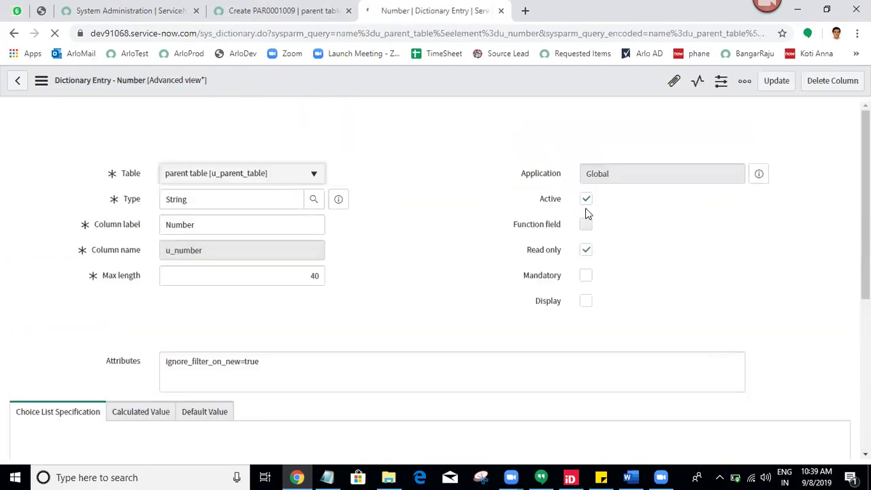
pyautogui.click(586, 251)
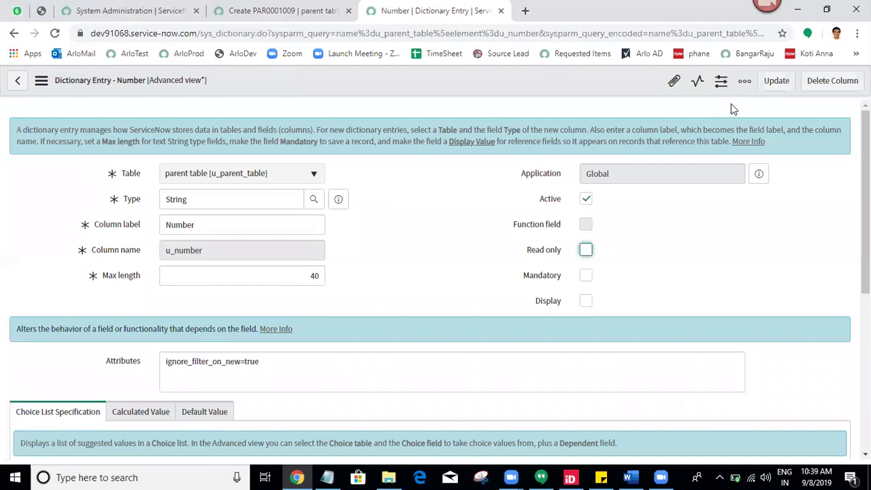
pyautogui.click(778, 83)
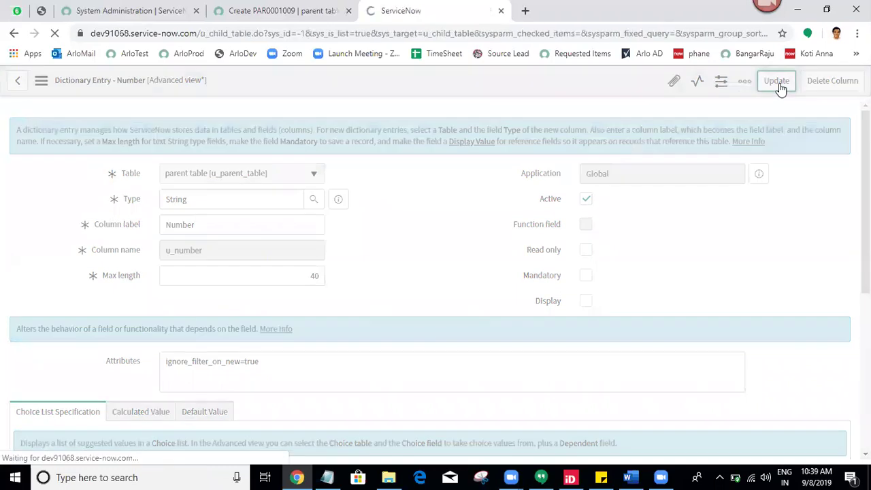
pyautogui.click(250, 10)
pyautogui.click(54, 39)
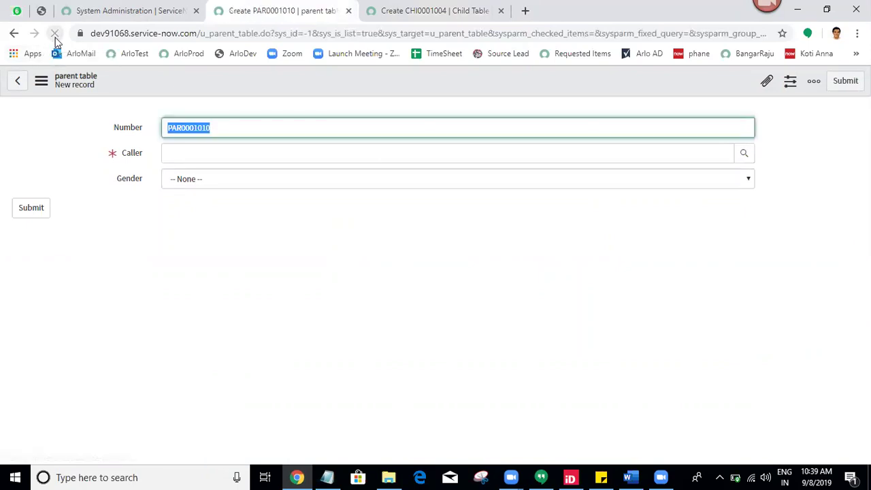
# Make the Number field read only in its dictionary entry reached from the parent table form, save it, and reload the Child Table form.
pyautogui.rightClick(132, 129)
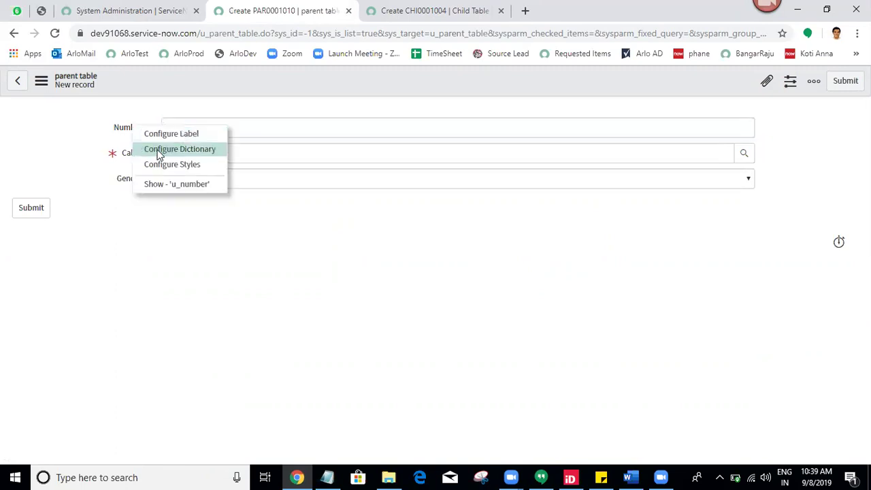
pyautogui.click(158, 150)
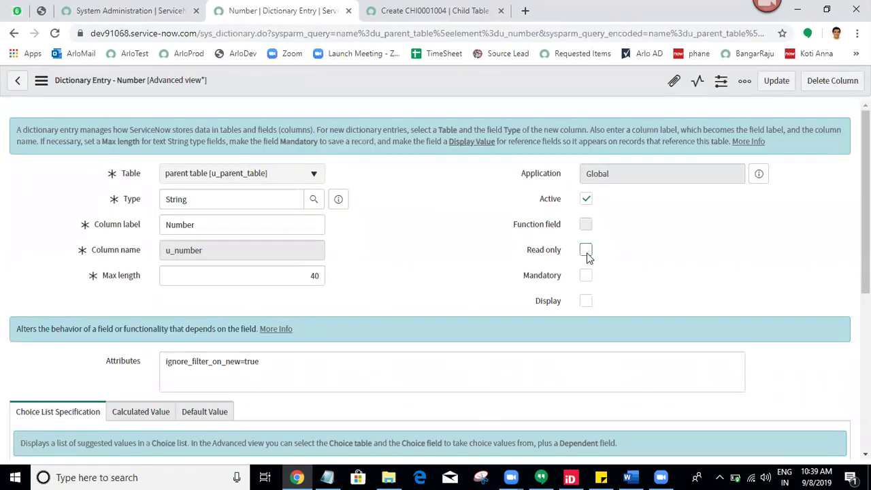
pyautogui.click(586, 250)
pyautogui.click(776, 82)
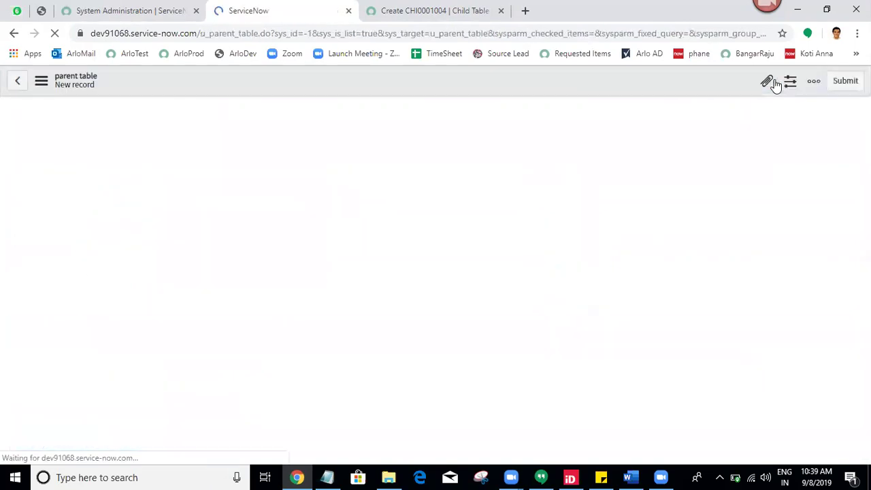
pyautogui.click(391, 9)
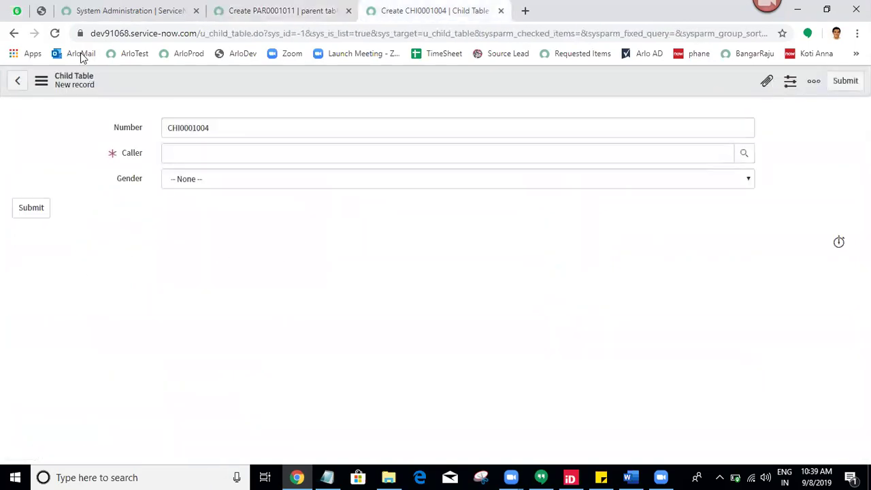
pyautogui.click(55, 33)
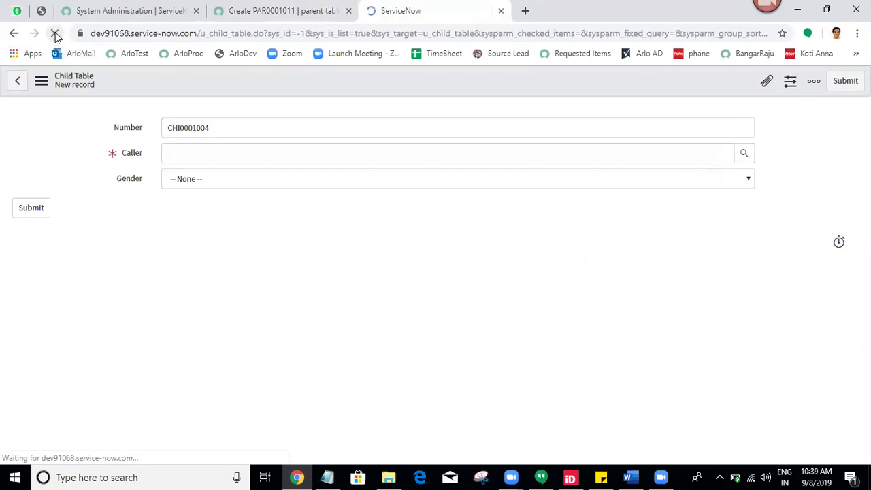
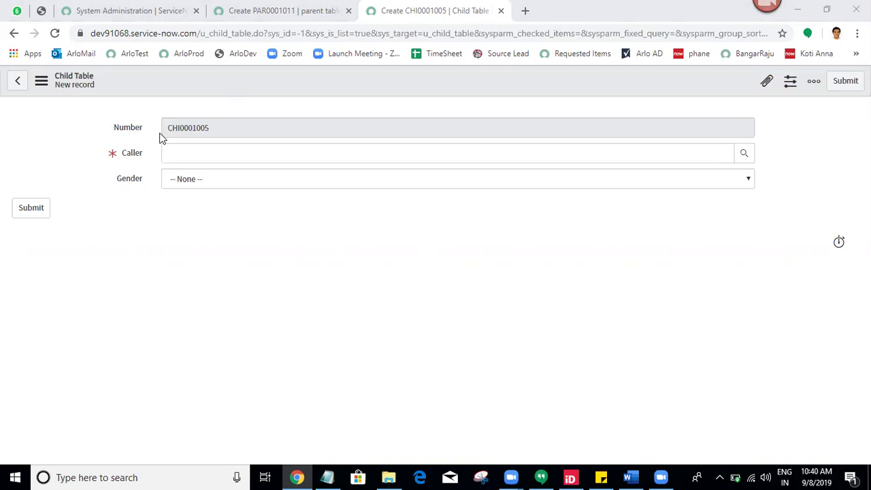
# Start a new dictionary override for the Number field on Child Table and enable Override read only, leaving Read only off.
pyautogui.click(124, 134)
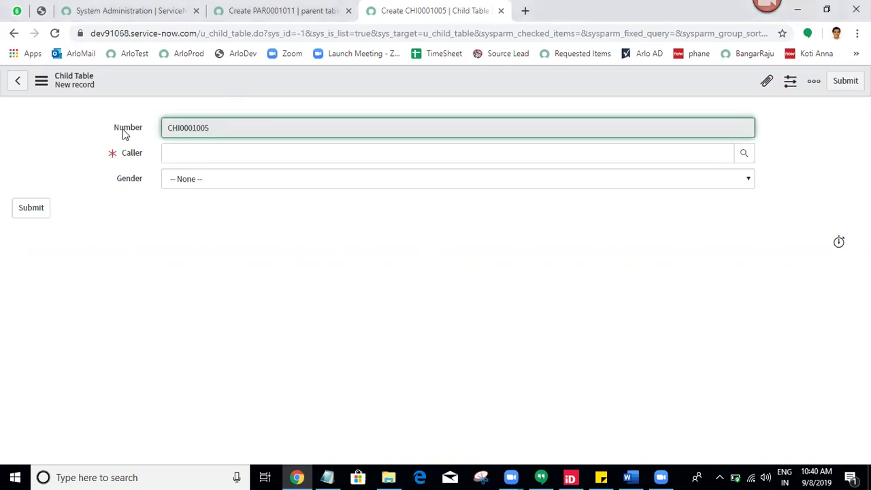
pyautogui.rightClick(123, 134)
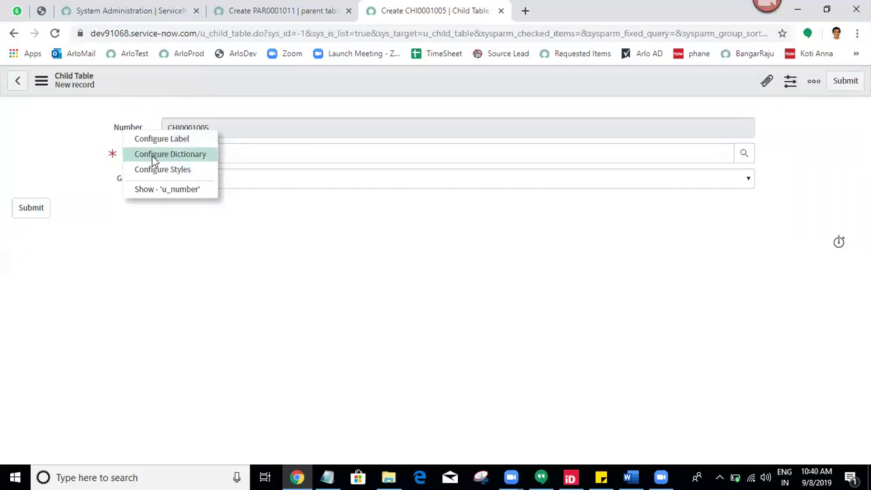
pyautogui.click(152, 156)
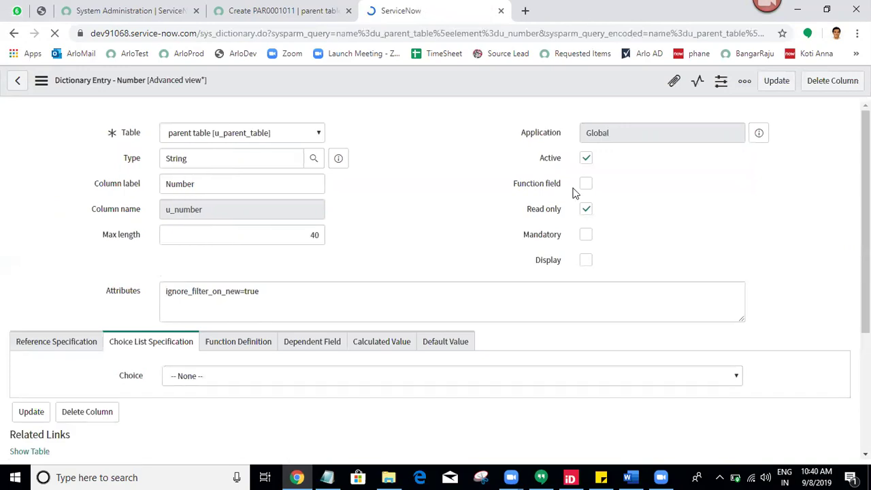
pyautogui.scroll(-6, 575, 193)
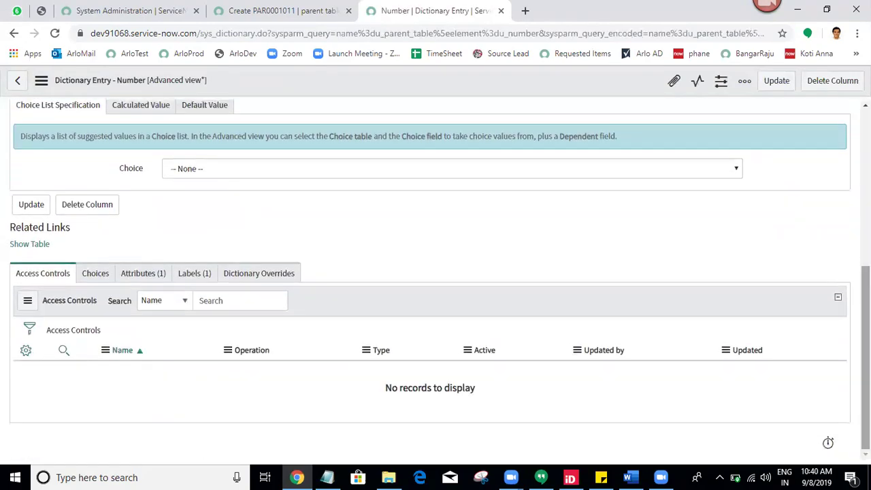
pyautogui.click(265, 272)
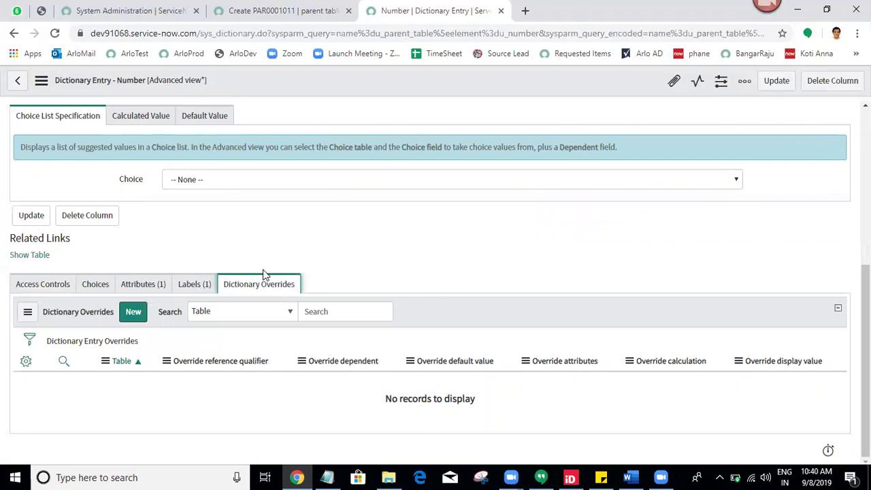
pyautogui.click(133, 315)
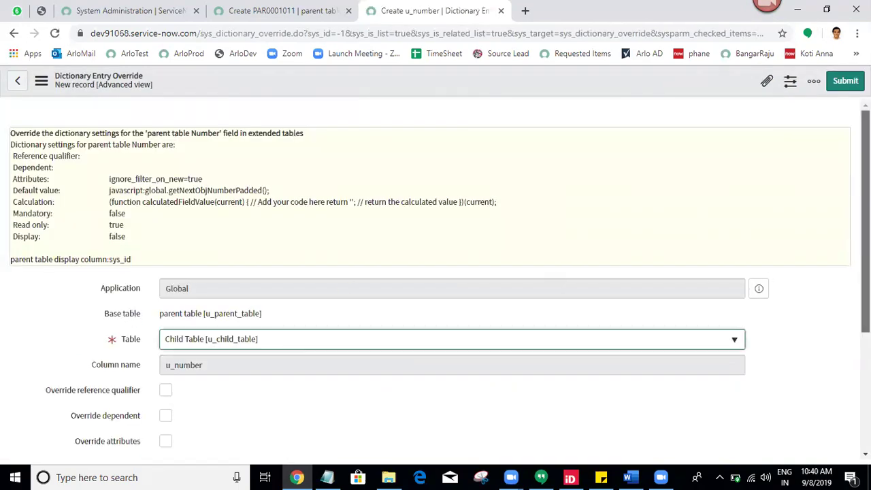
pyautogui.scroll(-3, 417, 336)
pyautogui.click(164, 381)
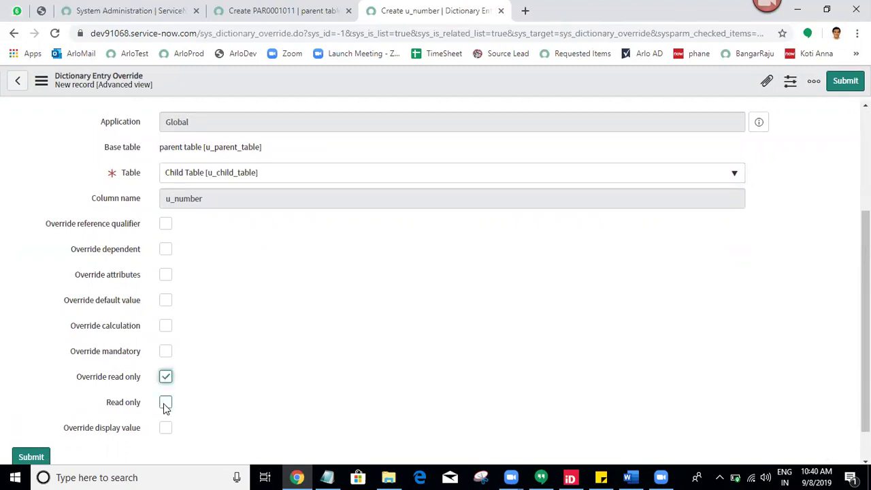
pyautogui.click(386, 347)
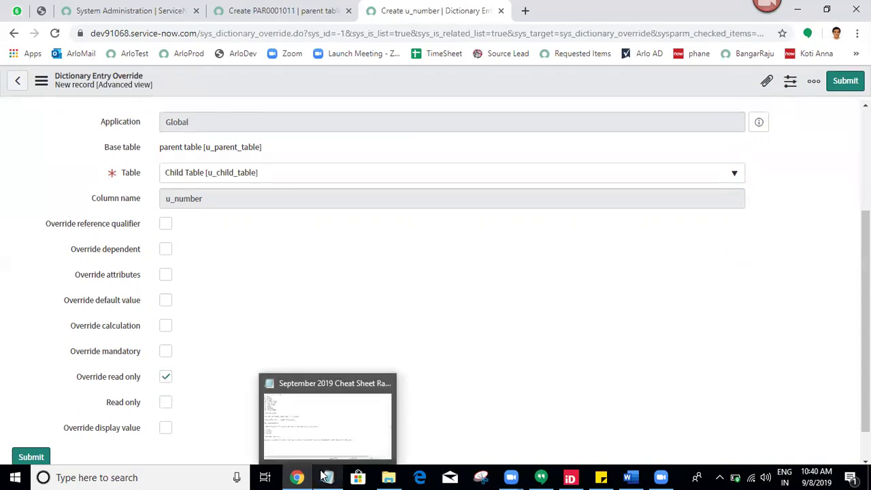
# Switch to the Notepad cheat sheet and list Override Reference Qualifier, Override Readonly and Override Mandatory below the Dictionary Override definition.
pyautogui.click(325, 419)
pyautogui.click(9, 354)
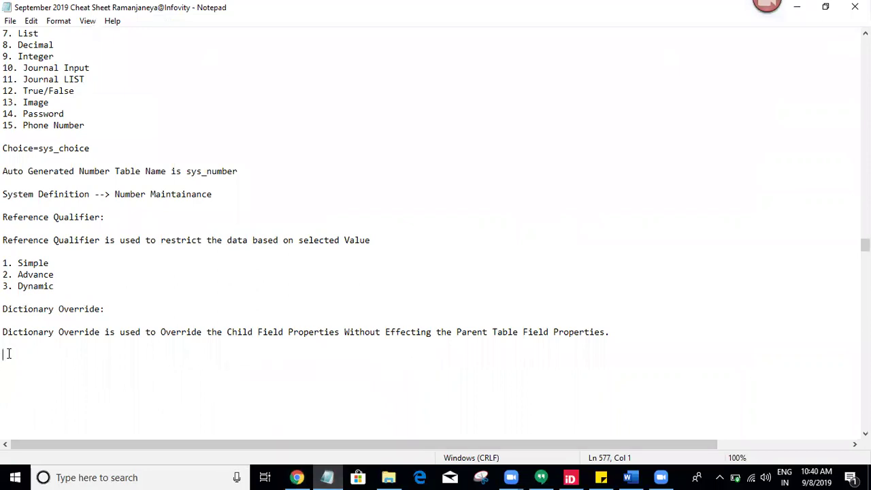
pyautogui.write('Override Refe')
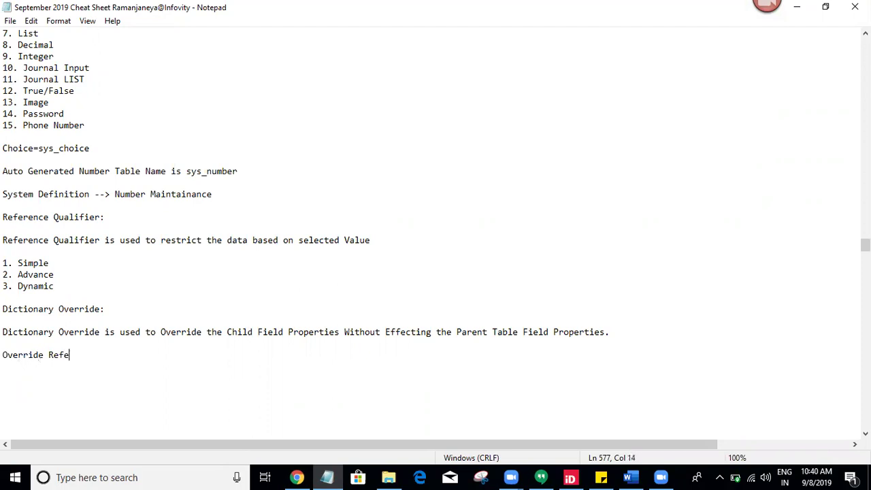
pyautogui.write('rence Qualifie')
pyautogui.write('r')
pyautogui.press('Return')
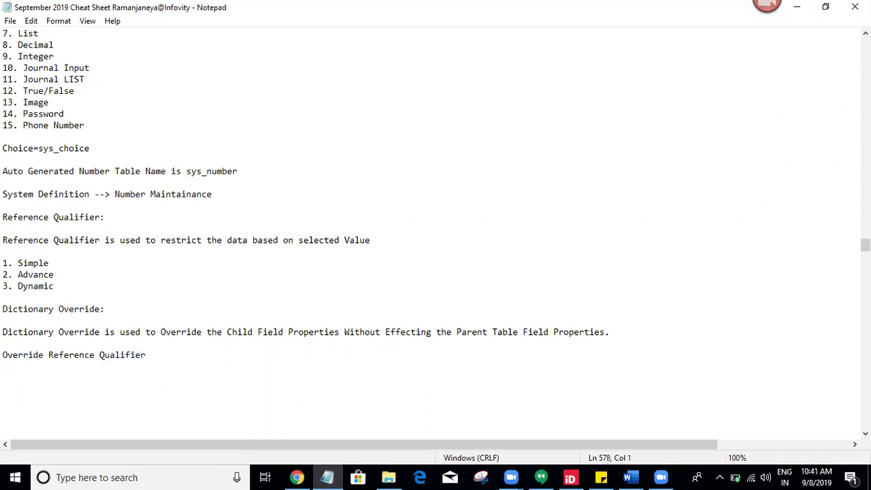
pyautogui.write('Override Readonly')
pyautogui.press('Return')
pyautogui.write('Override')
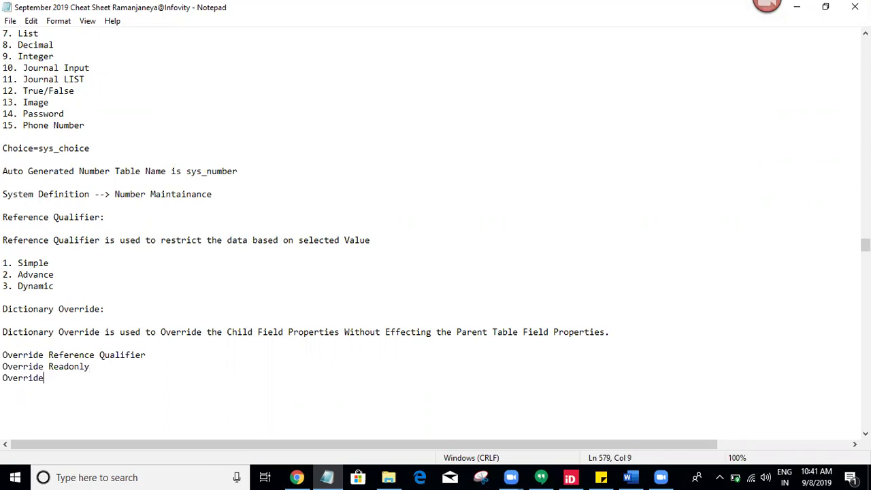
pyautogui.write(' Mandatory')
pyautogui.press('Return')
# Add Override Display Value, Override Default Value and Override Calculated Value as separate lines to the override list.
pyautogui.write('O')
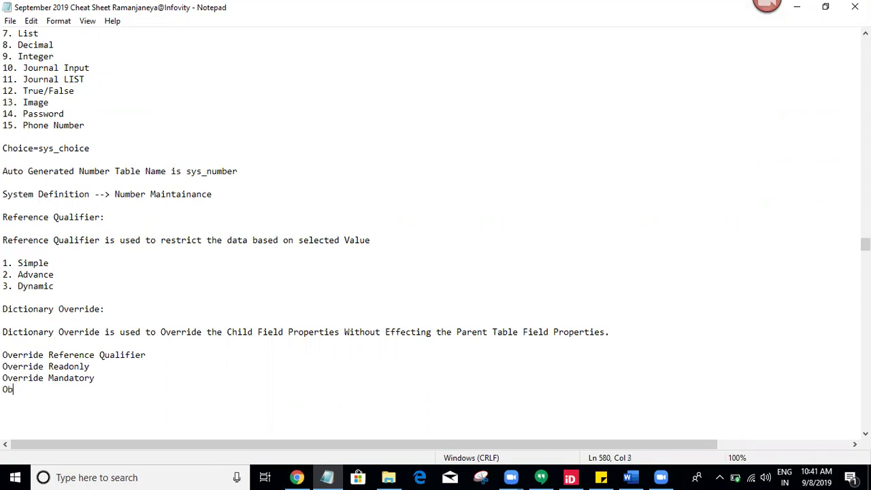
pyautogui.write('verride Display Value')
pyautogui.press('Return')
pyautogui.write('Override')
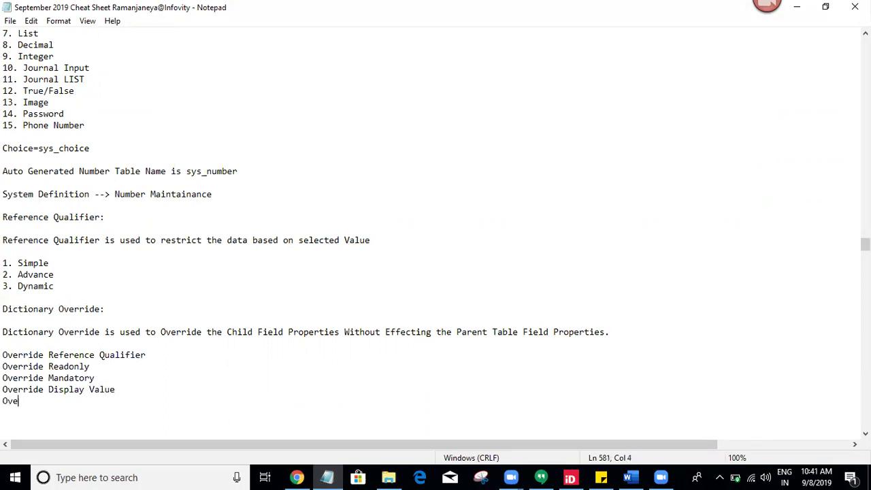
pyautogui.write(' Default Value')
pyautogui.press('Return')
pyautogui.write('Override')
pyautogui.press('Return')
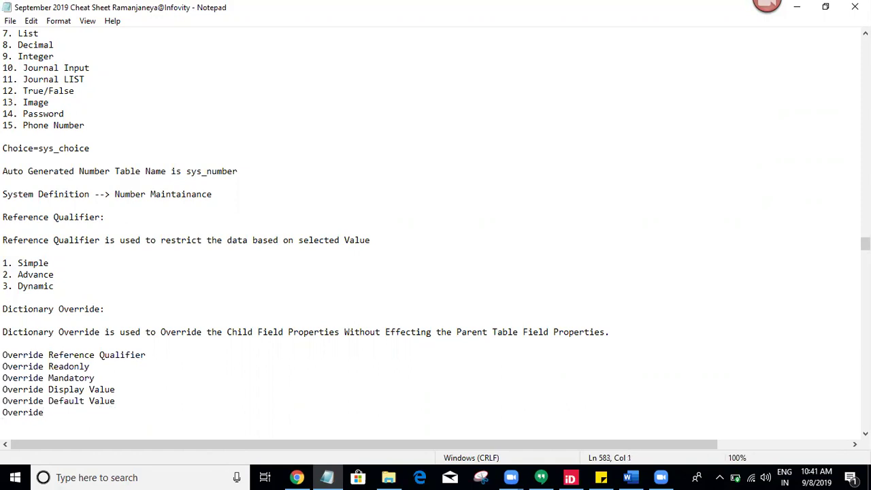
pyautogui.write('Calculated Value')
pyautogui.press('Return')
pyautogui.press('Return')
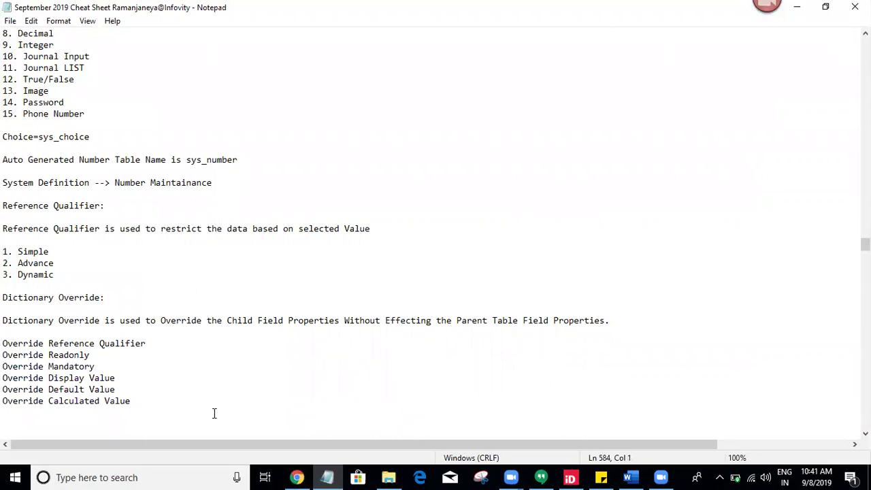
# Check the override options in Chrome, then add two more Override Default Value lines and trailing blank lines to the Notepad list.
pyautogui.click(296, 476)
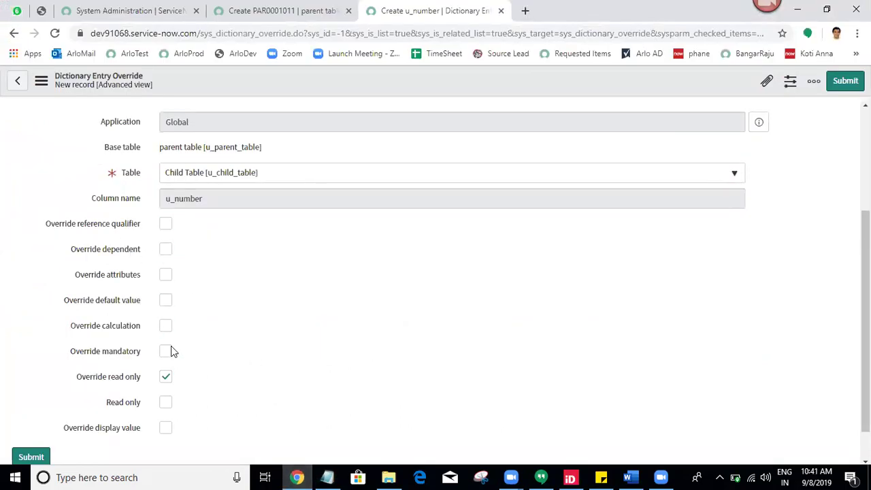
pyautogui.click(289, 476)
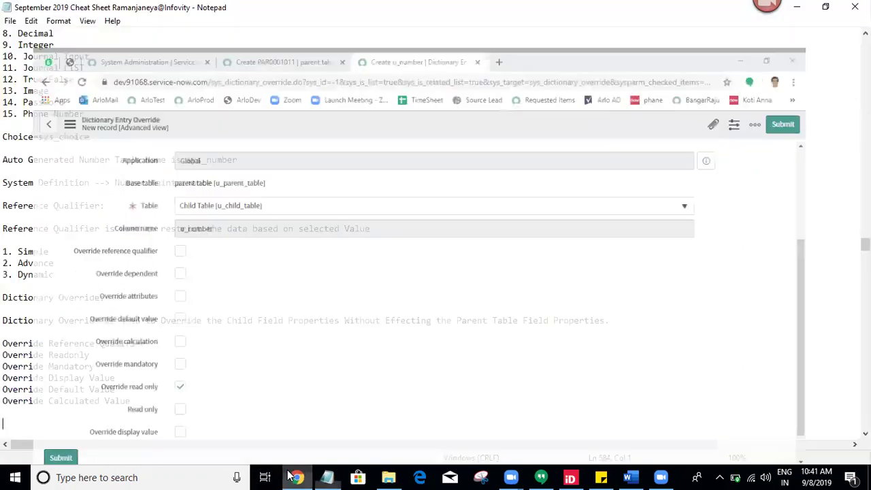
pyautogui.write('Override')
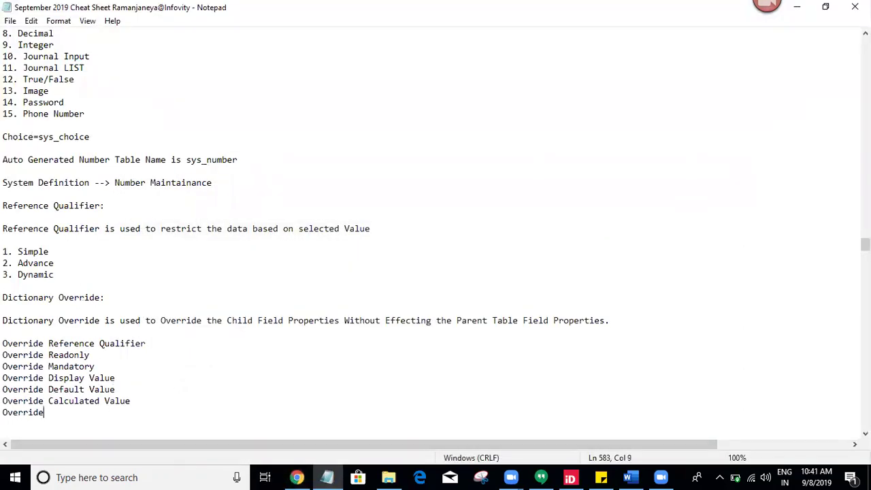
pyautogui.write(' Default Value')
pyautogui.press('Return')
pyautogui.write('Override D')
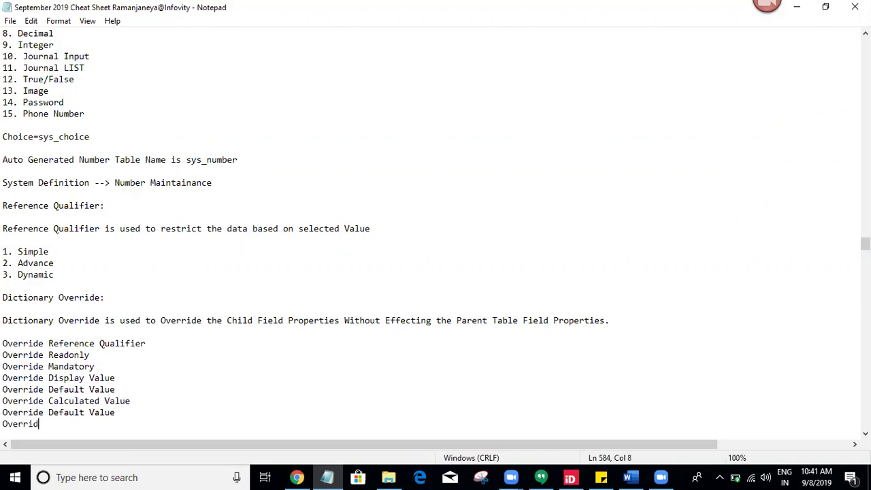
pyautogui.write('efault Value')
pyautogui.press('Return')
pyautogui.press('Return')
pyautogui.press('Return')
pyautogui.press('Return')
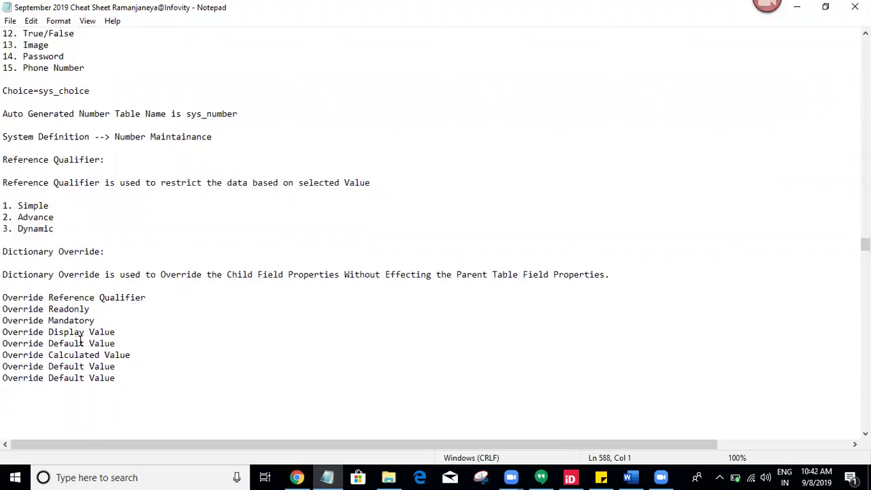
# Switch back to Chrome, submit the Number field's dictionary override for Child Table, and update the parent dictionary entry.
pyautogui.click(305, 476)
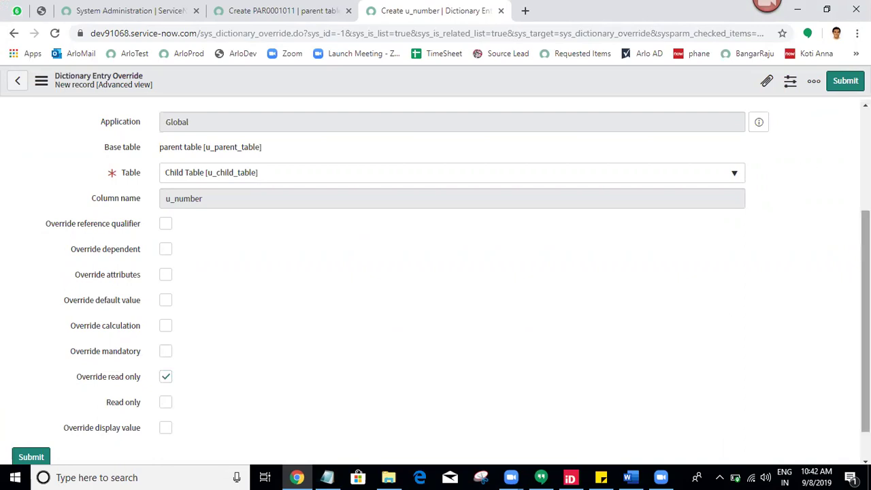
pyautogui.scroll(1, 436, 273)
pyautogui.scroll(-1, 841, 113)
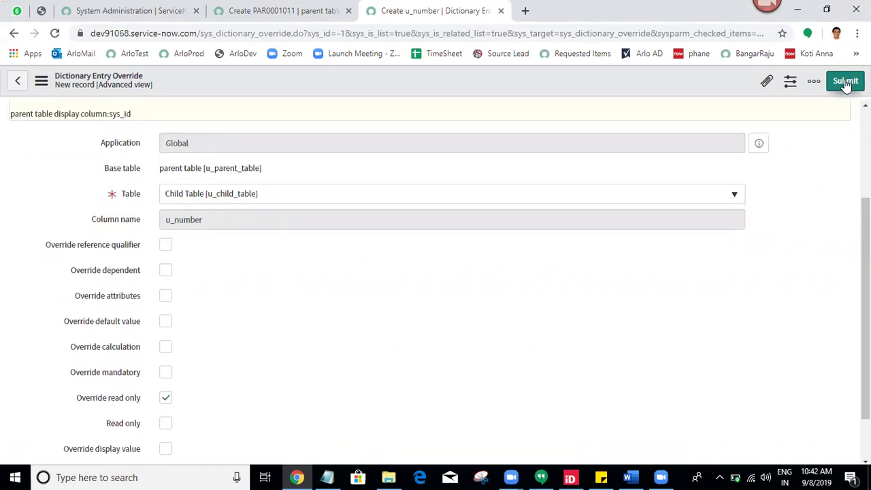
pyautogui.click(845, 82)
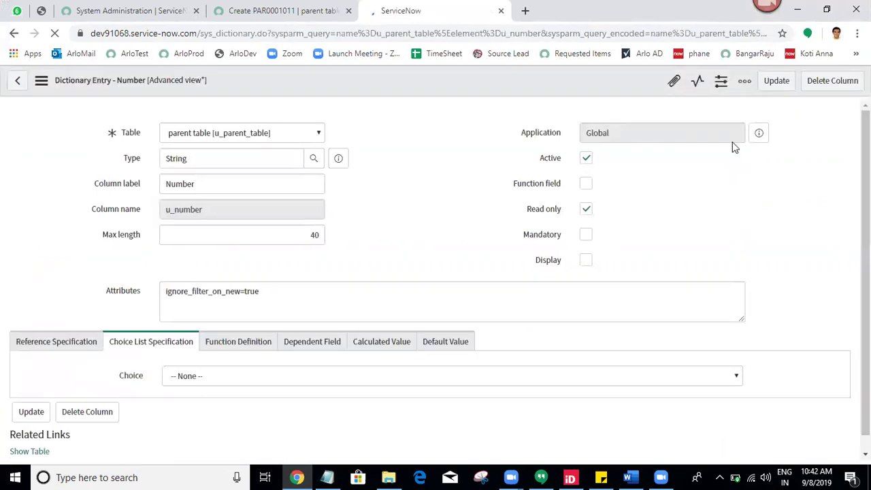
pyautogui.click(776, 81)
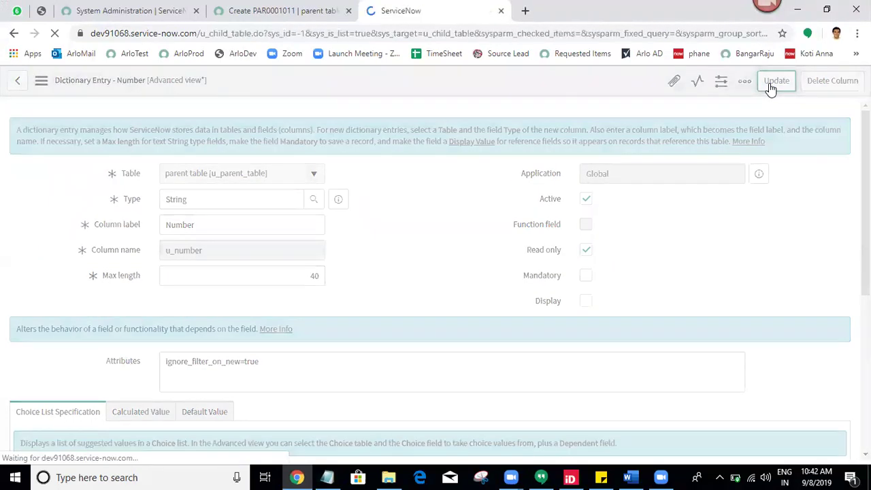
pyautogui.click(202, 277)
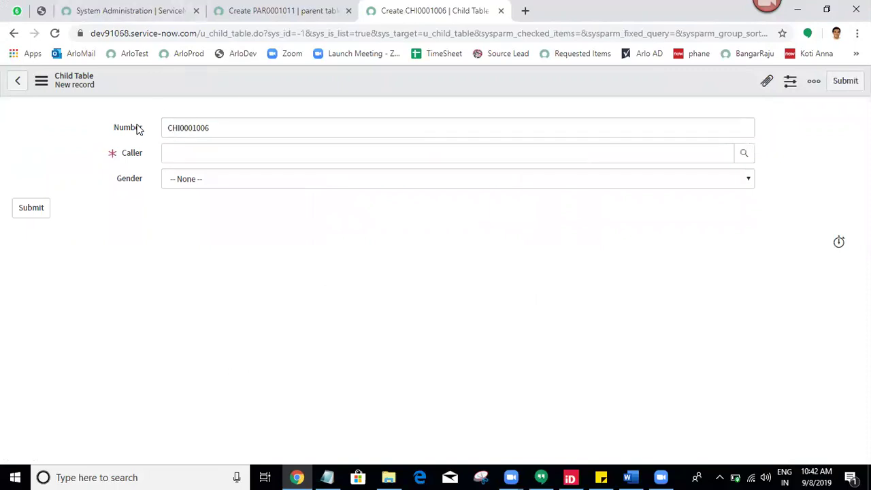
# Check whether Number is editable on the Child Table form, then reload the parent table form to compare its Number field.
pyautogui.doubleClick(239, 134)
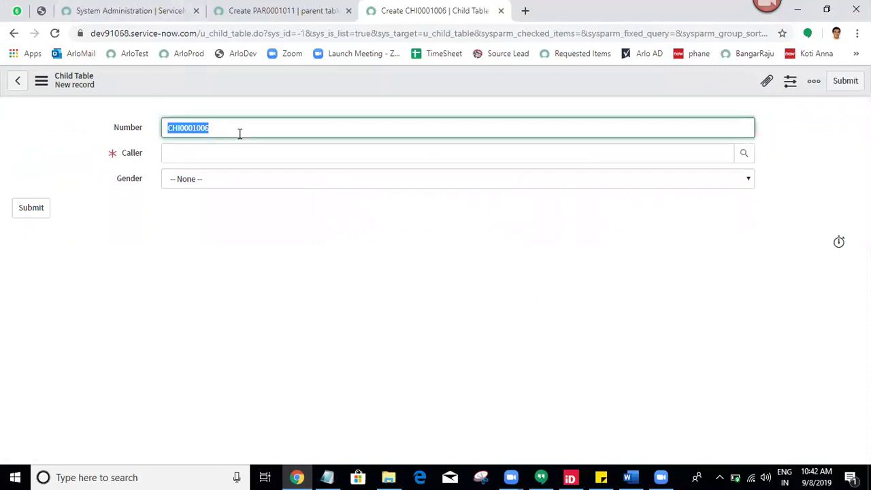
pyautogui.click(229, 7)
pyautogui.click(55, 33)
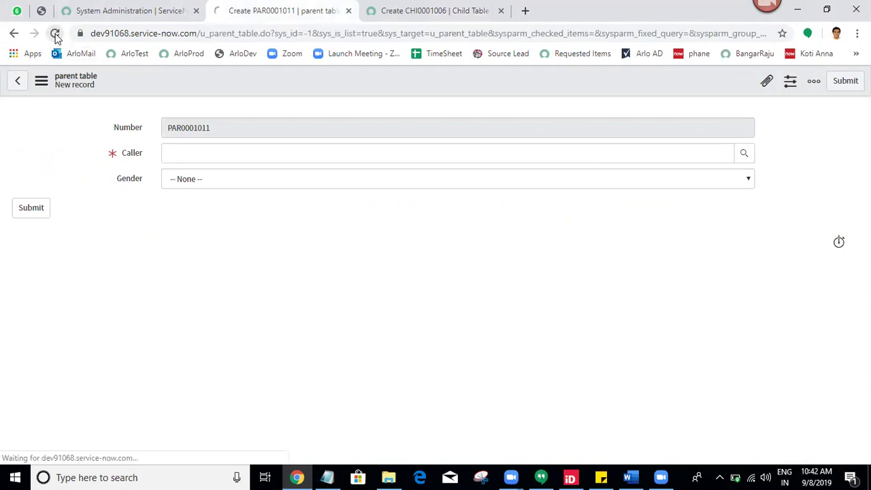
pyautogui.click(177, 232)
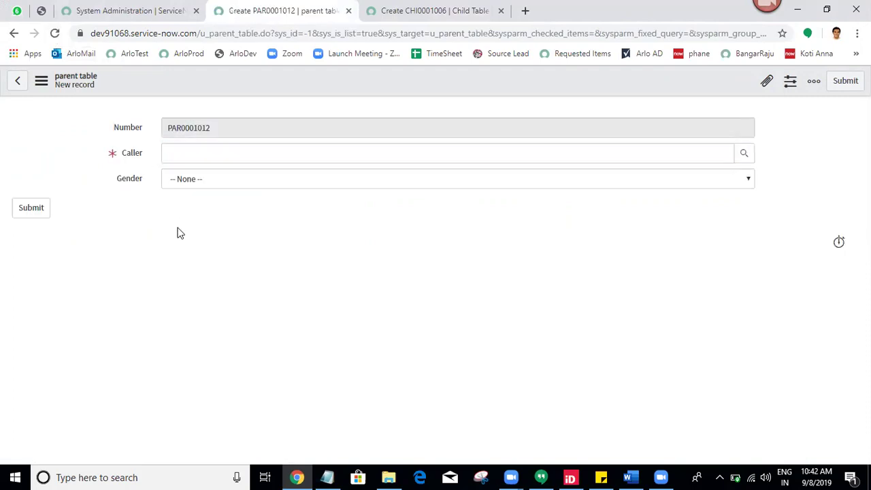
# Compare the Caller field on the Child Table and parent table forms, reloading the parent form.
pyautogui.click(424, 8)
pyautogui.click(121, 162)
pyautogui.click(285, 10)
pyautogui.click(56, 34)
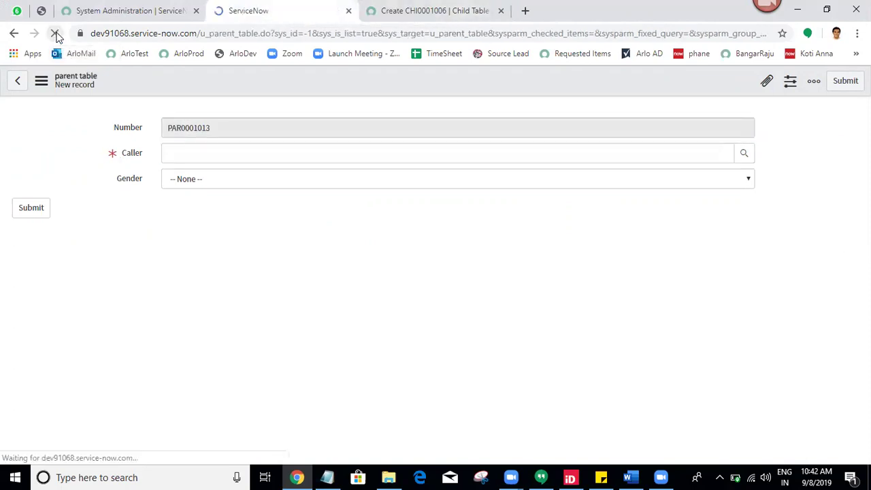
# Open the Caller field's dictionary entry from the Child Table form and start a new dictionary override.
pyautogui.click(457, 8)
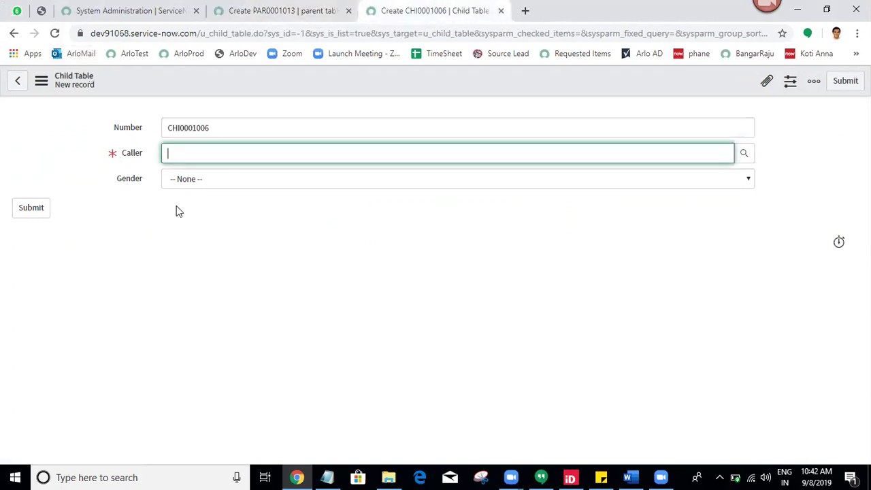
pyautogui.click(134, 158)
pyautogui.rightClick(133, 158)
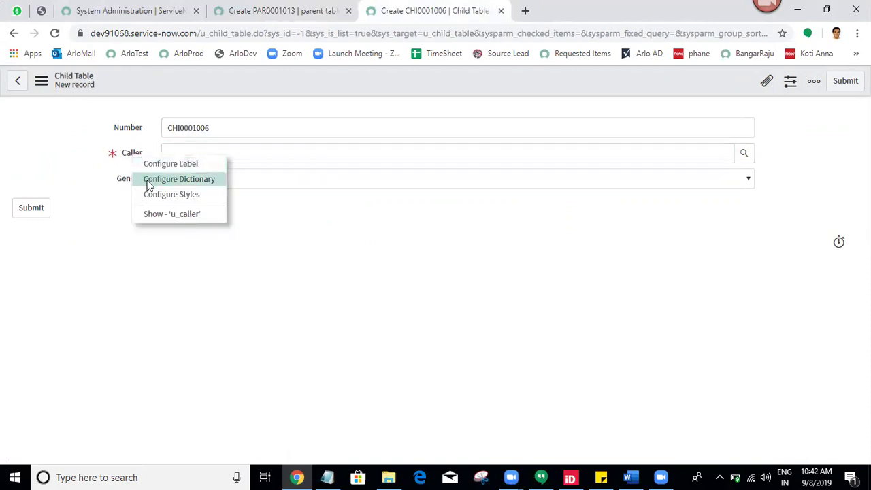
pyautogui.click(148, 182)
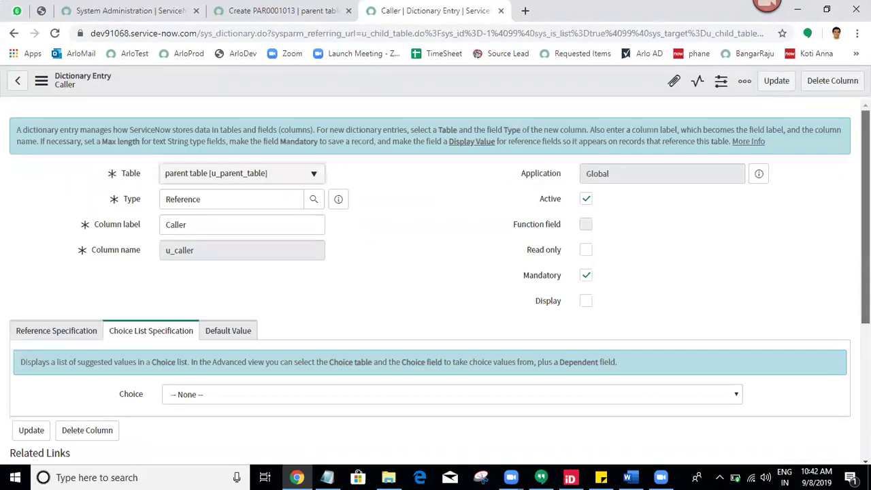
pyautogui.scroll(-4, 354, 290)
pyautogui.click(133, 309)
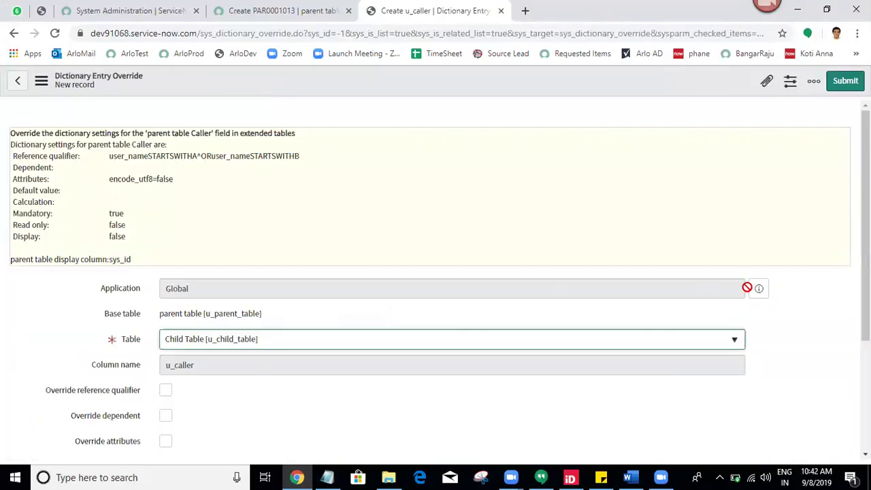
# Enable Override mandatory with Mandatory left off for Caller on Child Table, submit the override, and update the parent dictionary entry.
pyautogui.scroll(-3, 136, 307)
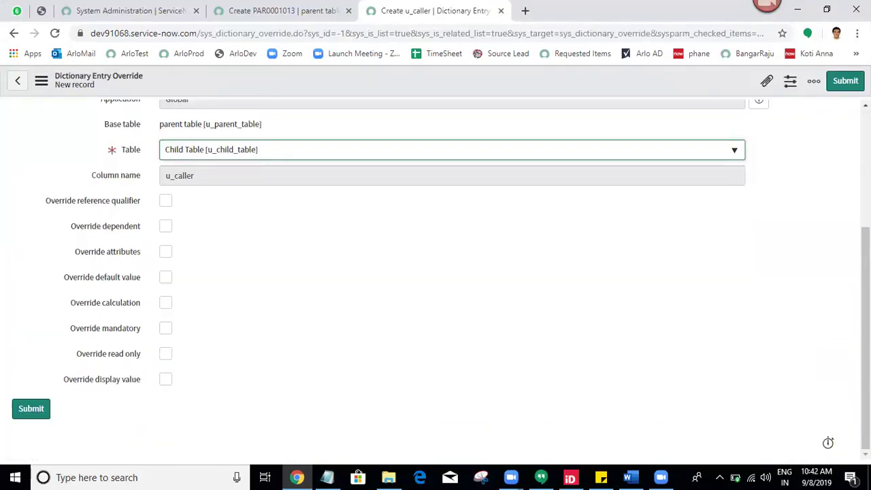
pyautogui.click(165, 330)
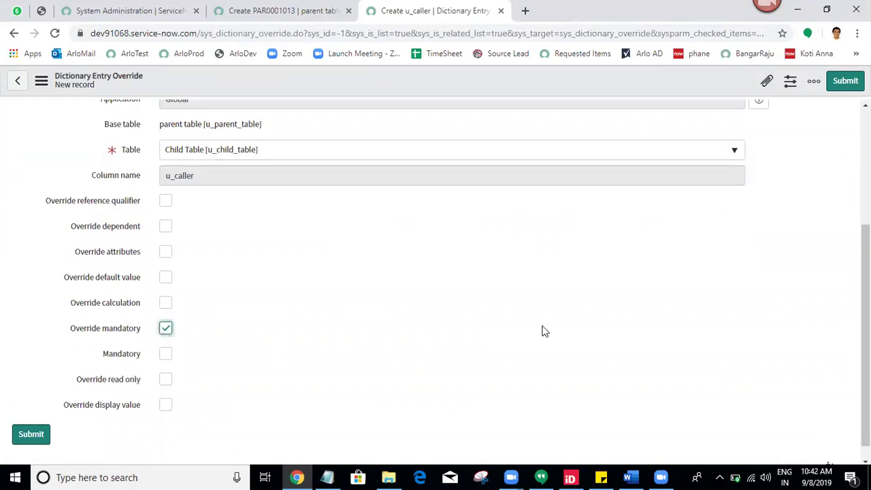
pyautogui.click(845, 84)
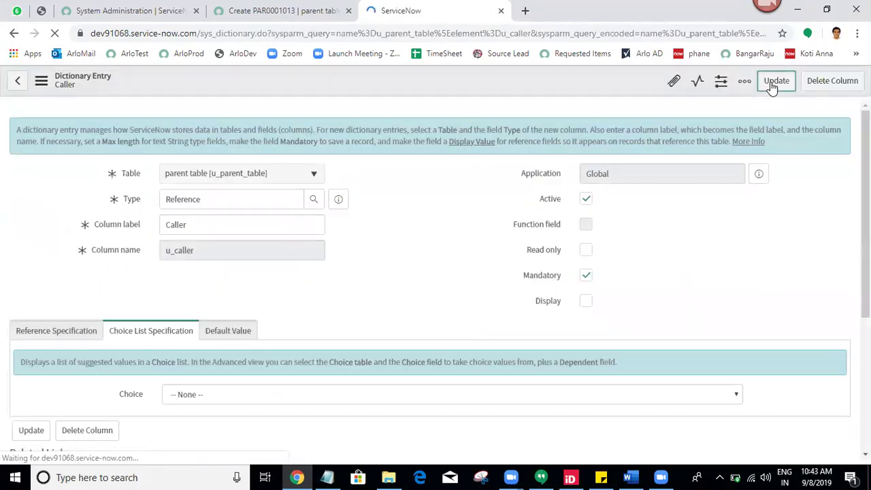
pyautogui.click(774, 83)
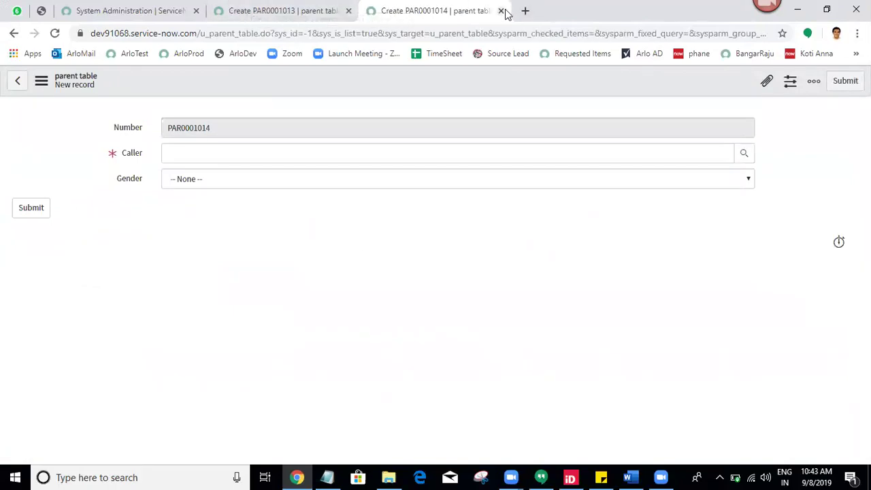
# Close the duplicate parent table form and open a new Child Table record from the Child Tables list in a separate tab.
pyautogui.click(501, 10)
pyautogui.click(113, 11)
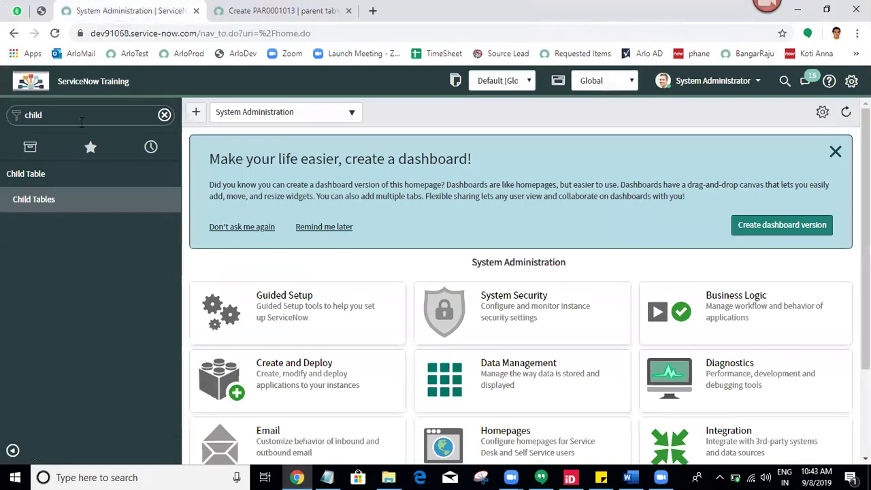
pyautogui.middleClick(61, 196)
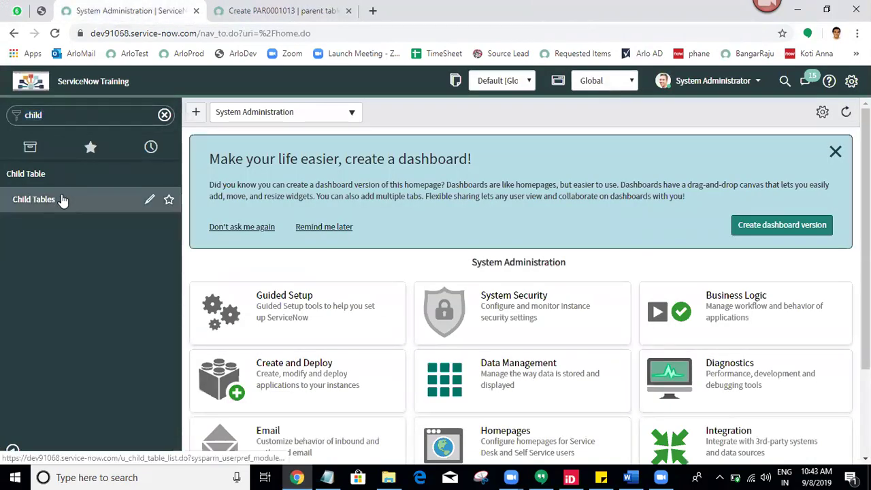
pyautogui.click(419, 9)
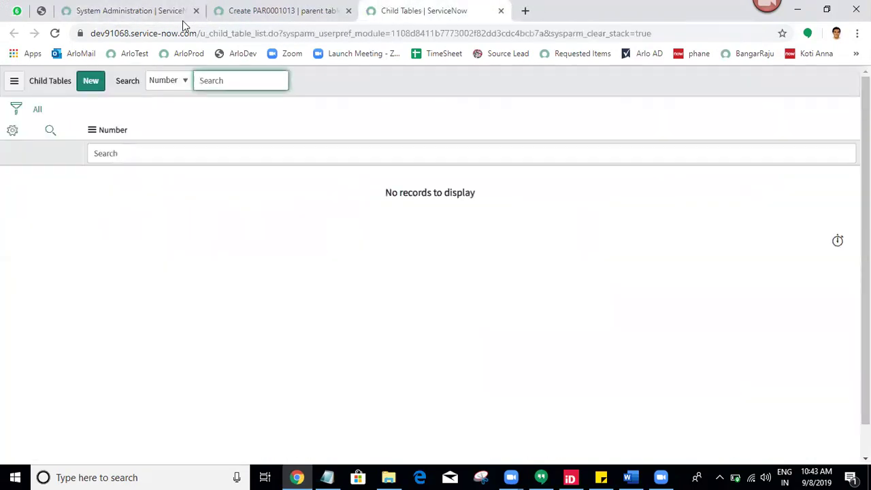
pyautogui.click(98, 86)
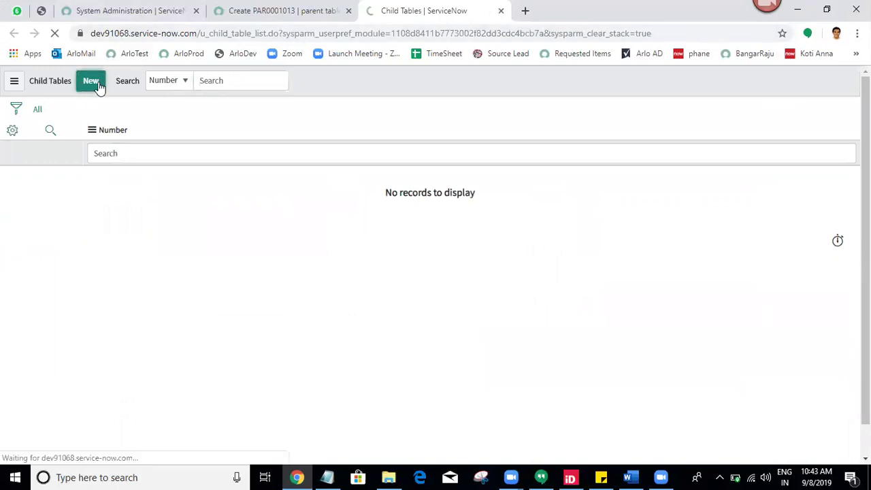
pyautogui.click(315, 247)
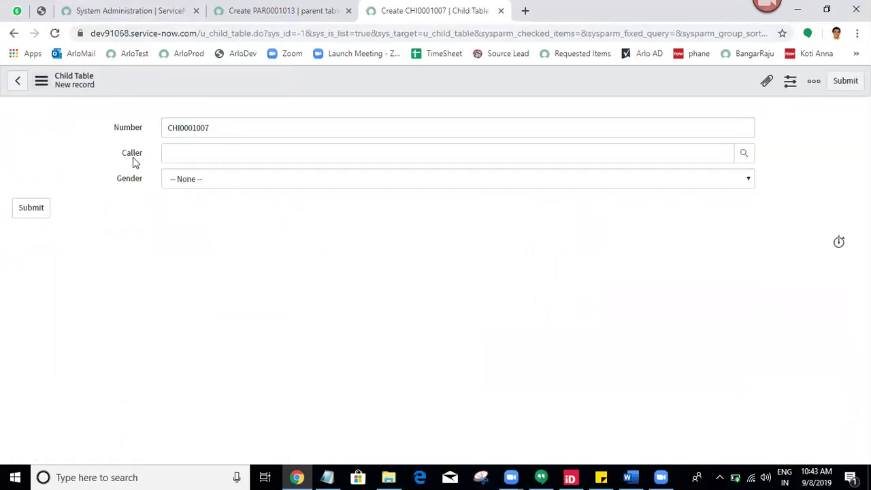
# Check the Caller field on the new Child Table form and the user list its lookup offers.
pyautogui.click(163, 160)
pyautogui.click(537, 281)
pyautogui.click(744, 155)
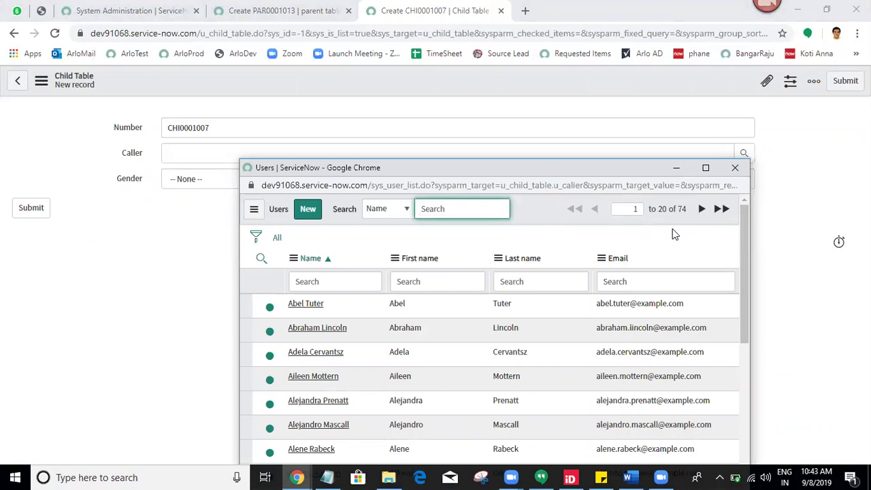
pyautogui.click(735, 168)
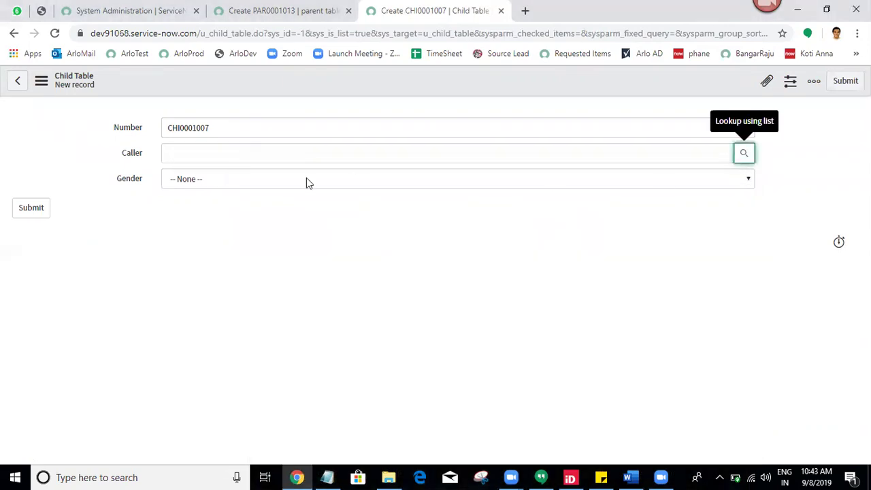
# Open the Caller field's dictionary entry and view its u_child_table override in a separate tab.
pyautogui.rightClick(125, 153)
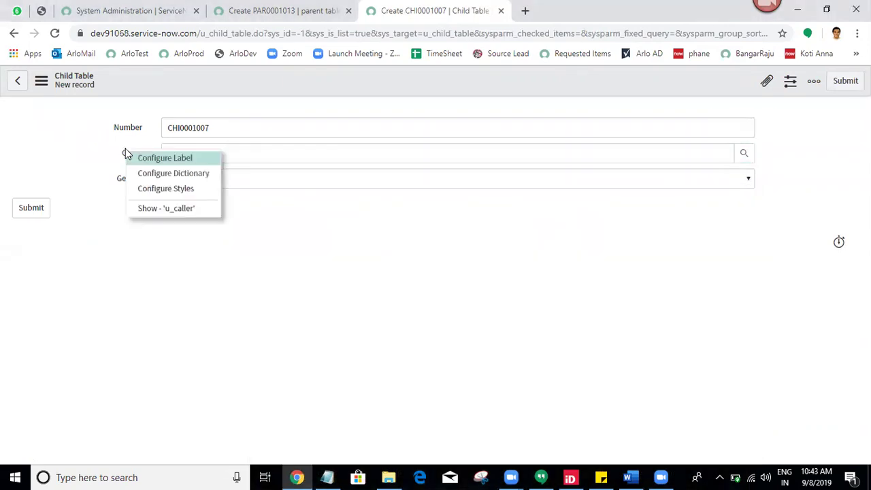
pyautogui.click(145, 174)
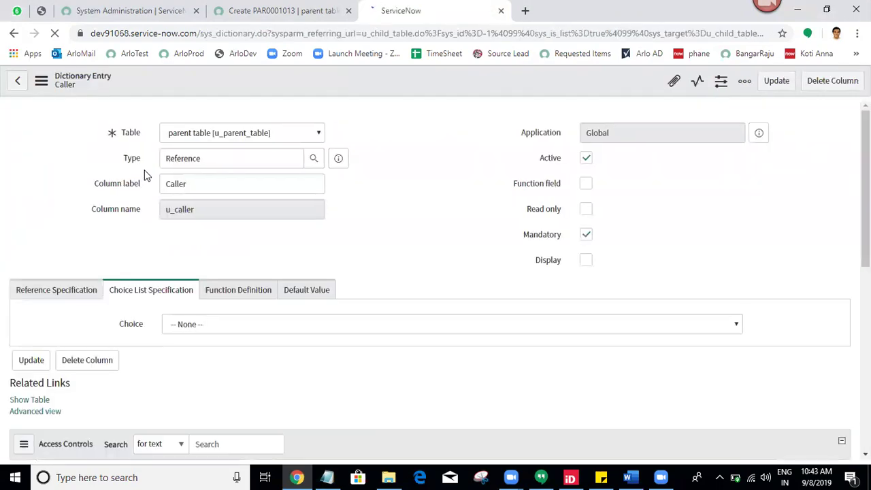
pyautogui.scroll(-3, 436, 272)
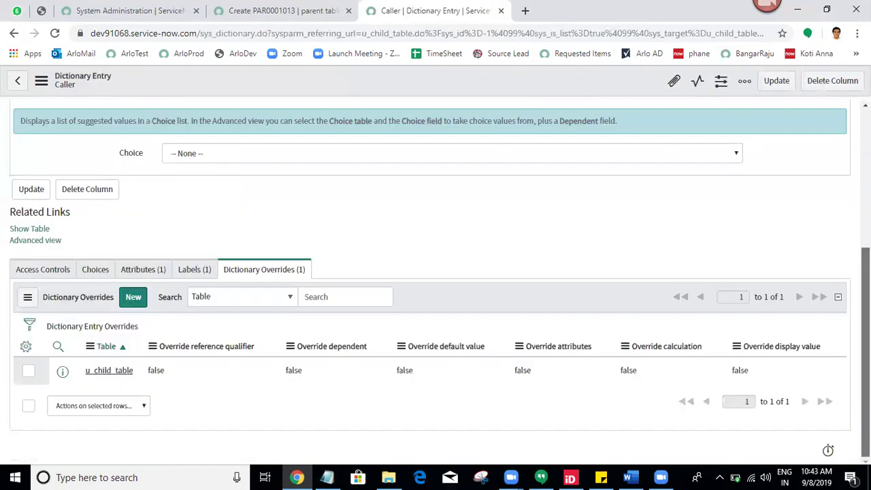
pyautogui.middleClick(103, 374)
pyautogui.click(570, 9)
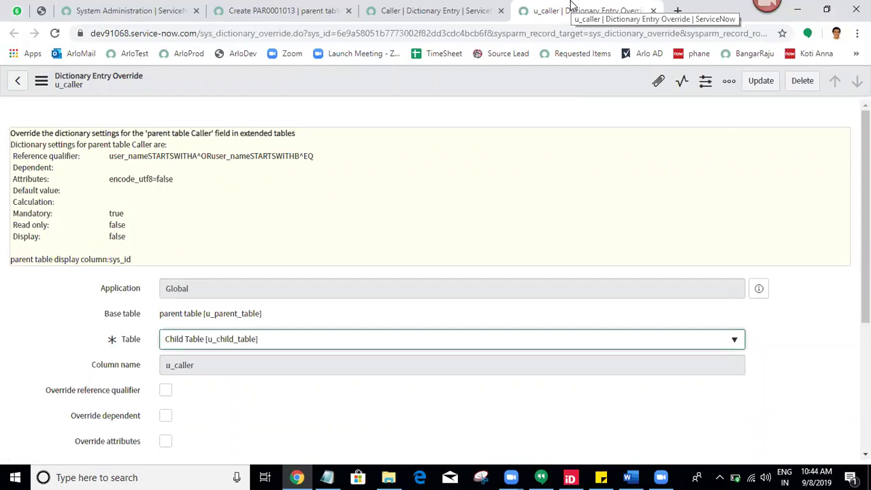
# Review the settings of the Caller override and compare them with the parent table's Caller dictionary entry.
pyautogui.scroll(-2, 866, 307)
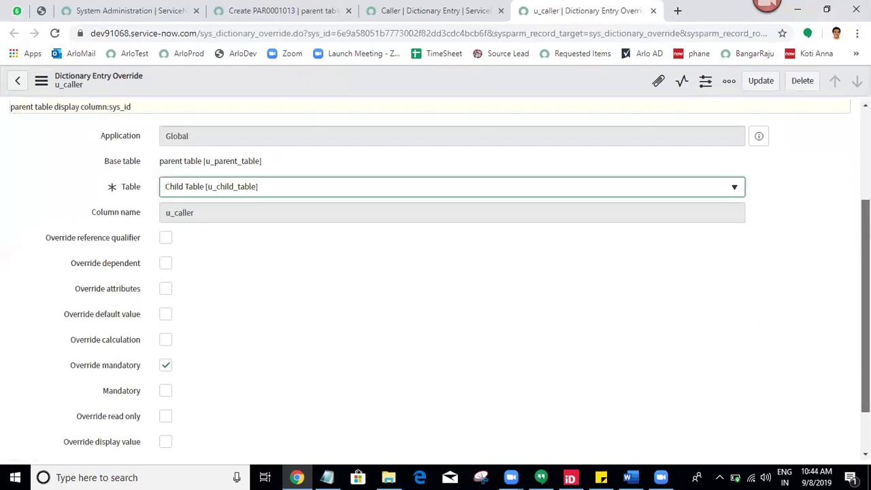
pyautogui.scroll(-1, 866, 307)
pyautogui.scroll(3, 866, 306)
pyautogui.click(435, 10)
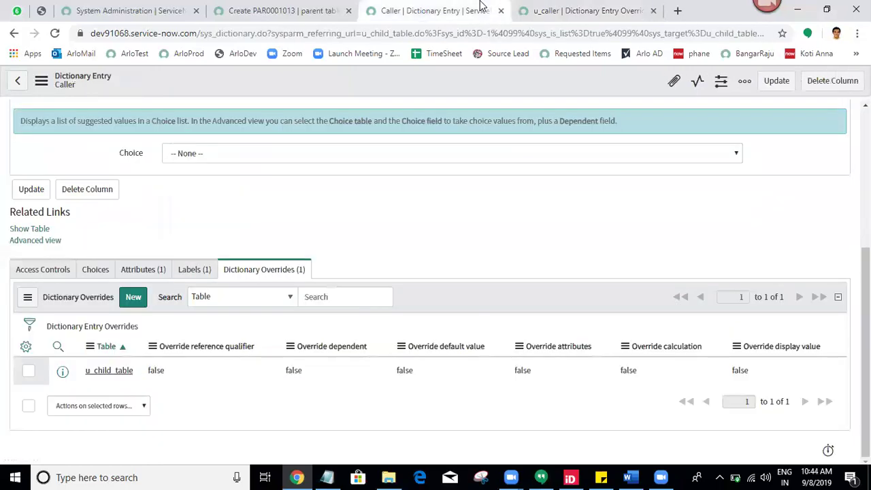
pyautogui.scroll(4, 255, 334)
pyautogui.scroll(-3, 866, 228)
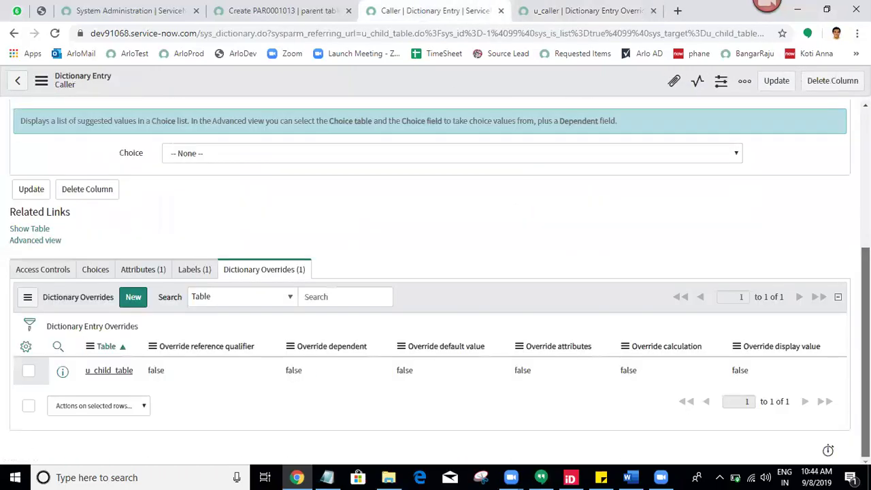
# Enable Override reference qualifier with a blank qualifier in Child Table's Caller override and update the record.
pyautogui.click(555, 8)
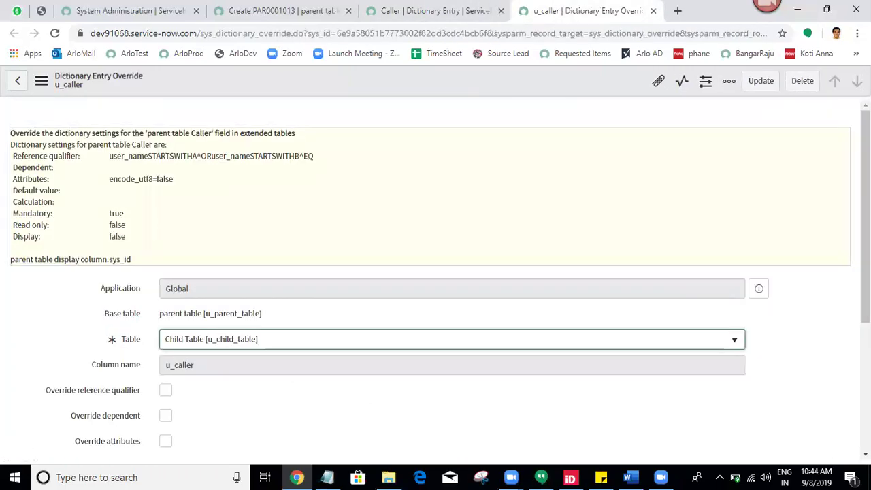
pyautogui.scroll(-2, 866, 272)
pyautogui.scroll(-2, 866, 306)
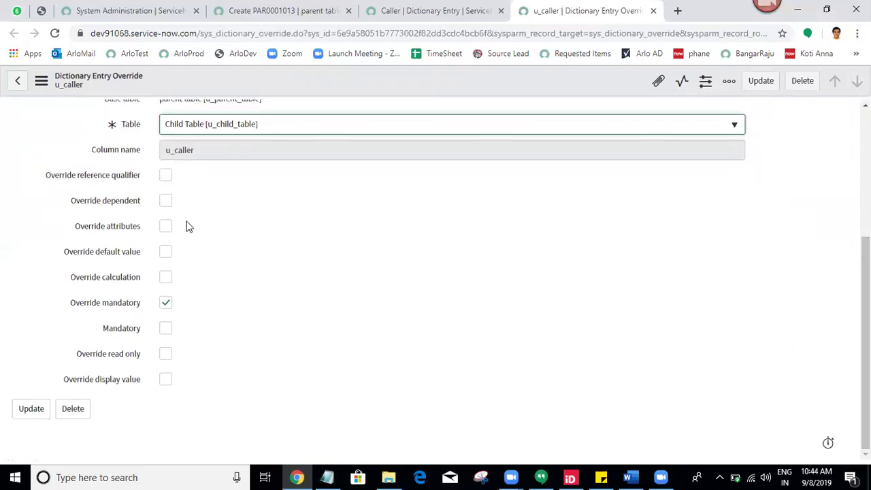
pyautogui.click(165, 176)
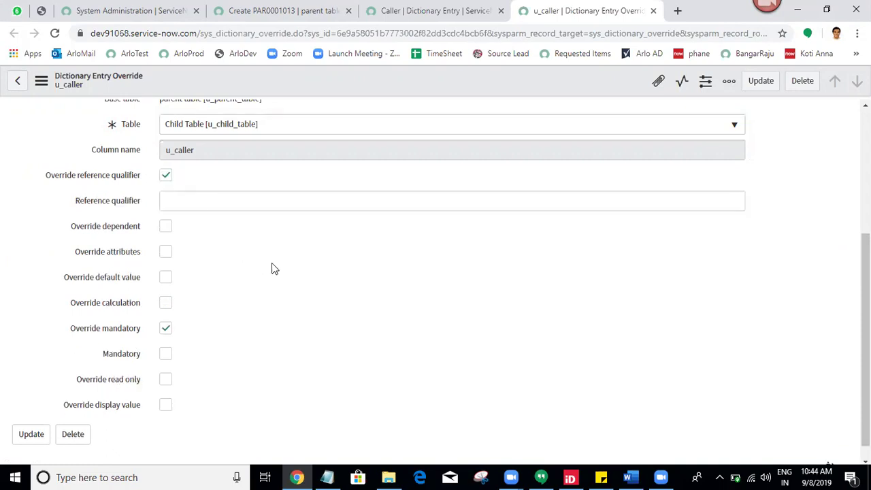
pyautogui.click(231, 198)
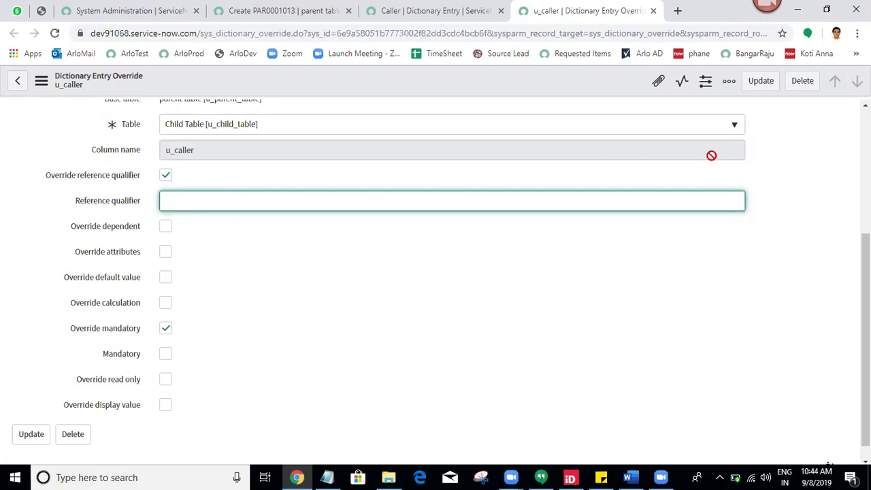
pyautogui.scroll(3, 865, 340)
pyautogui.click(762, 81)
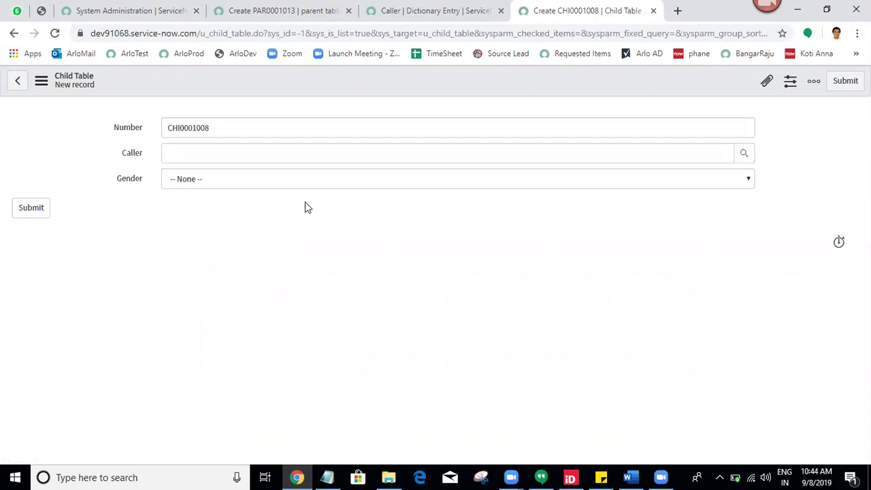
# Check the user list in the Child Table form's Caller lookup, then close the Caller dictionary entry.
pyautogui.click(744, 154)
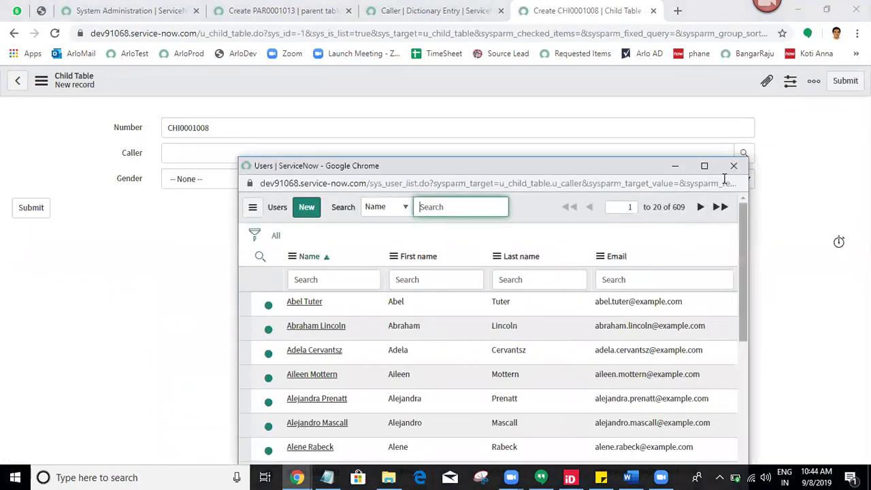
pyautogui.click(727, 168)
pyautogui.click(470, 7)
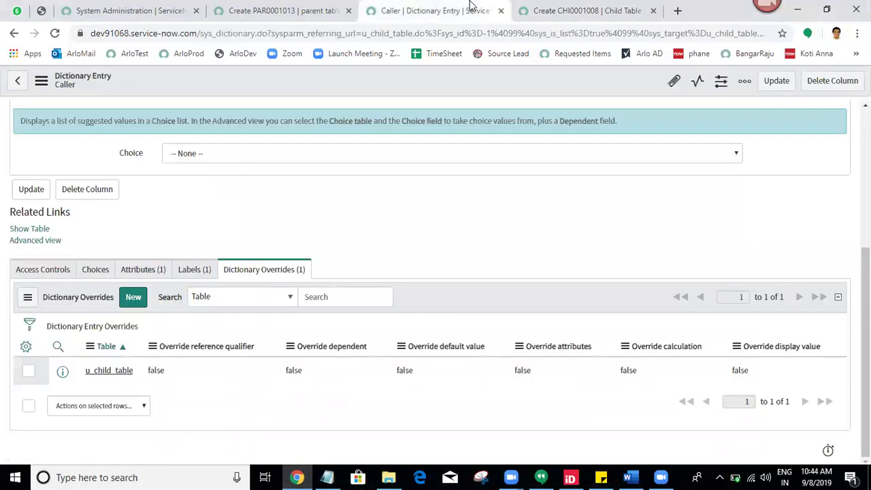
pyautogui.click(501, 14)
# Reload the parent table form and check the user list in its Caller lookup for comparison.
pyautogui.click(318, 8)
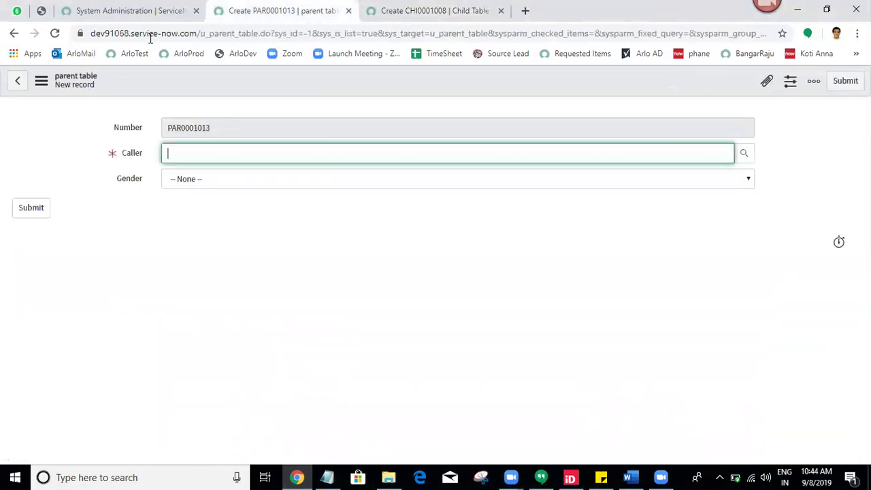
pyautogui.click(55, 34)
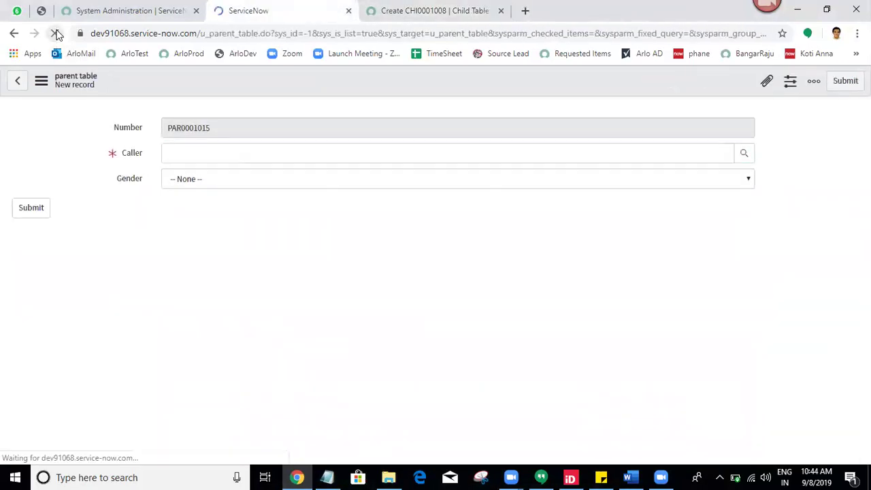
pyautogui.click(744, 154)
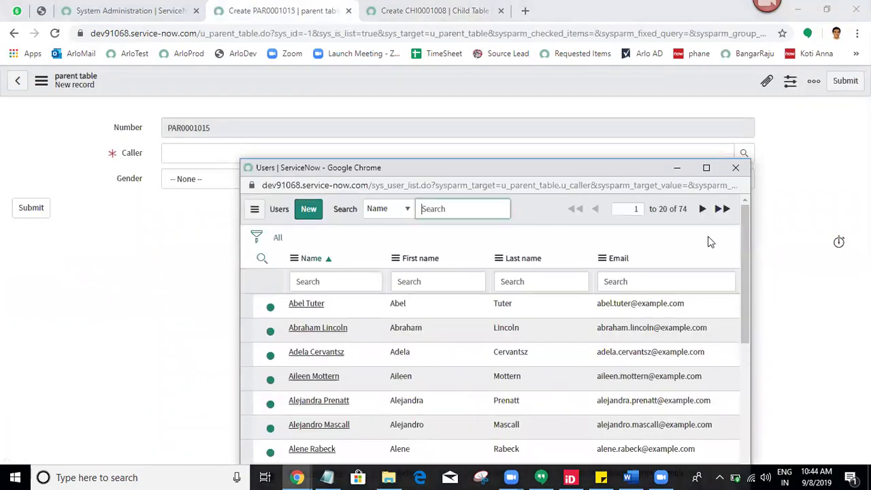
pyautogui.click(736, 168)
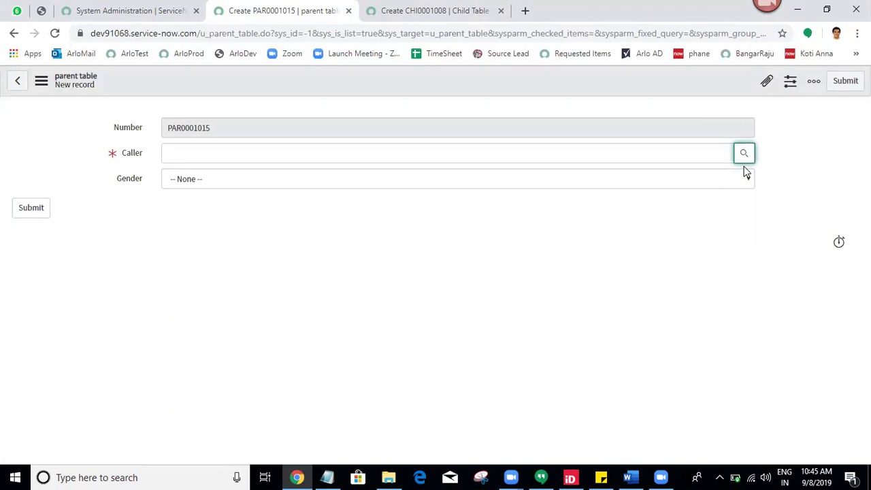
# Switch to the Notepad cheat sheet and add the heading row "Table A B C" below the list of overrides.
pyautogui.click(328, 477)
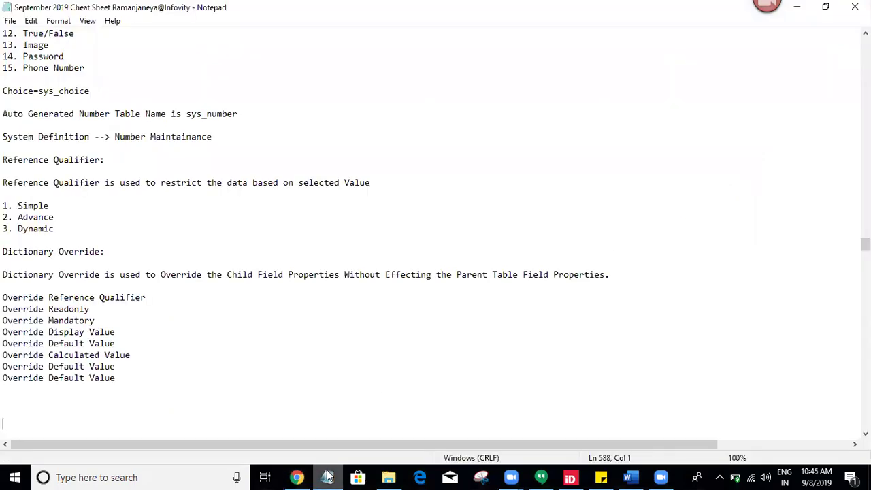
pyautogui.click(74, 396)
pyautogui.press('Return')
pyautogui.press('Return')
pyautogui.press('Return')
pyautogui.press('Return')
pyautogui.press('Return')
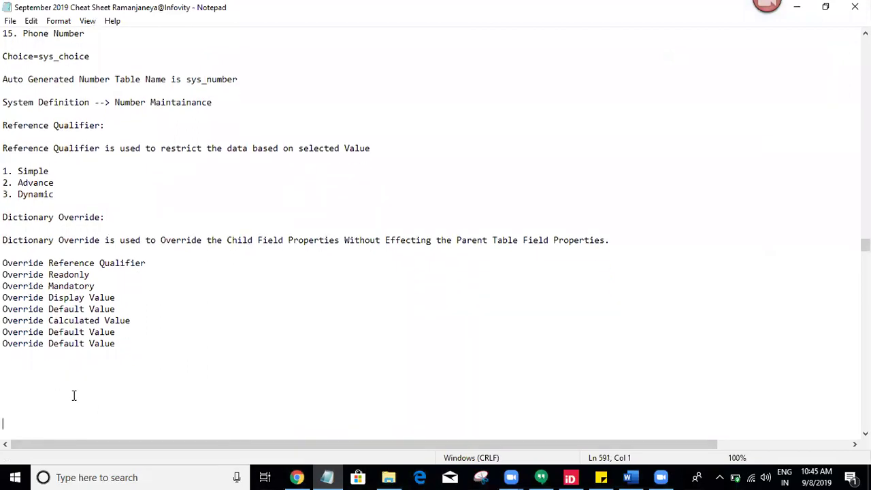
pyautogui.press('Up')
pyautogui.press('Up')
pyautogui.press('Up')
pyautogui.press('Up')
pyautogui.press('Up')
pyautogui.write('Table A B C')
# Add a row with the values 1, 2 and 3 beneath the A, B and C headings.
pyautogui.press('Return')
pyautogui.write('#')
pyautogui.press('BackSpace')
pyautogui.write('3')
pyautogui.press('Left')
pyautogui.press('Left')
pyautogui.press('Left')
pyautogui.write('2')
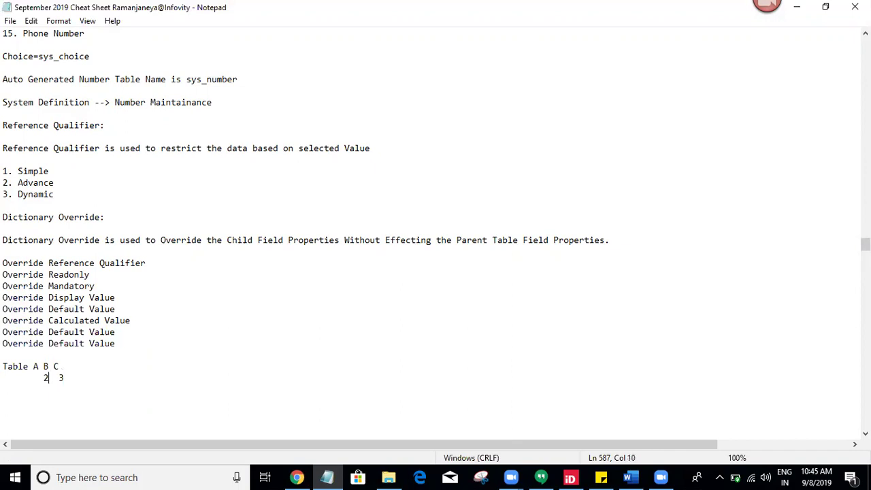
pyautogui.press('Left')
pyautogui.press('Left')
pyautogui.write('1')
pyautogui.press('Left')
# Add a row with a question mark beneath each of the values 1, 2 and 3.
pyautogui.hotkey('ctrl', 'End')
pyautogui.click(74, 396)
pyautogui.press('Up')
pyautogui.press('BackSpace')
pyautogui.press('BackSpace')
pyautogui.press('BackSpace')
pyautogui.press('Left')
pyautogui.press('Left')
pyautogui.write('?')
pyautogui.click(54, 366)
pyautogui.click(75, 389)
pyautogui.press('BackSpace')
pyautogui.press('BackSpace')
pyautogui.press('BackSpace')
pyautogui.write('?')
# Align the B and C headings with the columns of values 2 and 3.
pyautogui.click(43, 368)
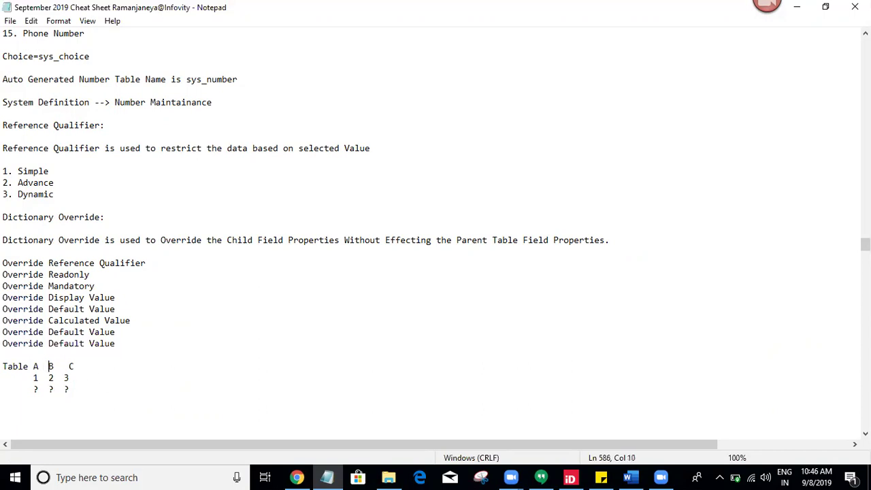
pyautogui.click(65, 367)
pyautogui.click(125, 407)
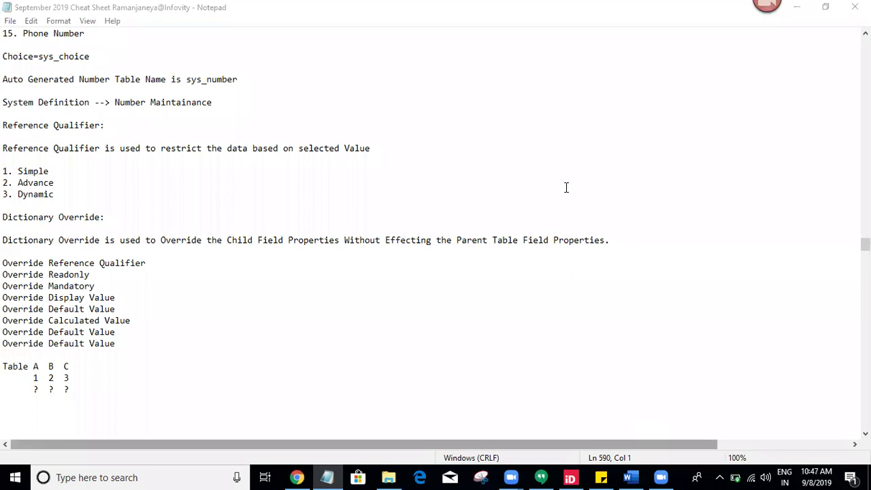
# Switch to Chrome and open the Child Tables list in a new browser tab from the ServiceNow navigator.
pyautogui.click(296, 477)
pyautogui.click(297, 477)
pyautogui.click(297, 478)
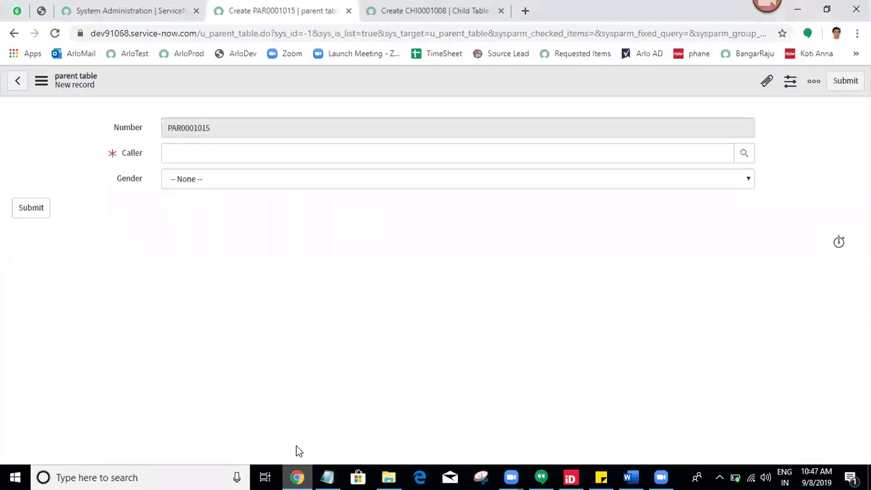
pyautogui.click(399, 6)
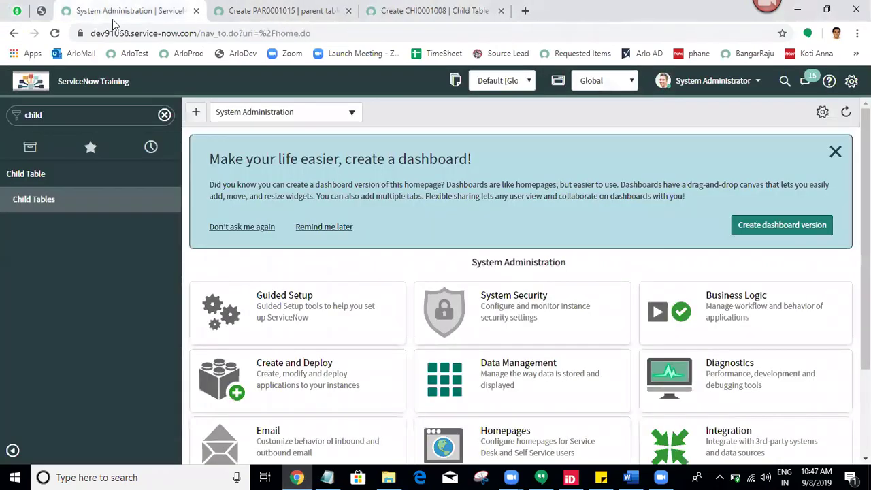
pyautogui.click(116, 9)
pyautogui.middleClick(52, 202)
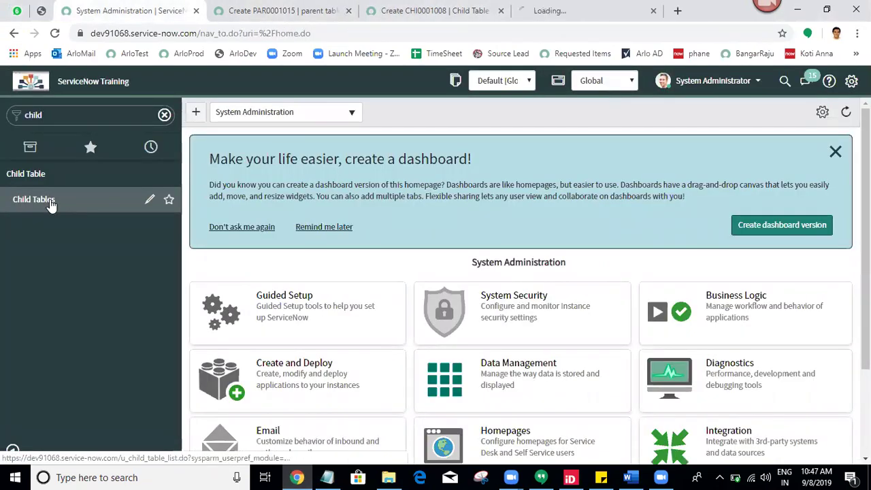
# Filter the navigator by "parent", open the parent tables list in a new browser tab and place it before the Child Tables tab.
pyautogui.doubleClick(88, 115)
pyautogui.write('parent')
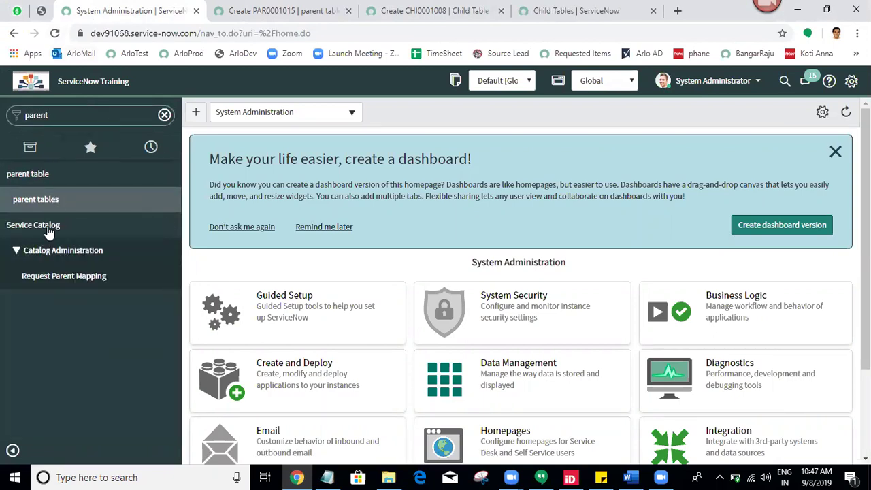
pyautogui.middleClick(35, 199)
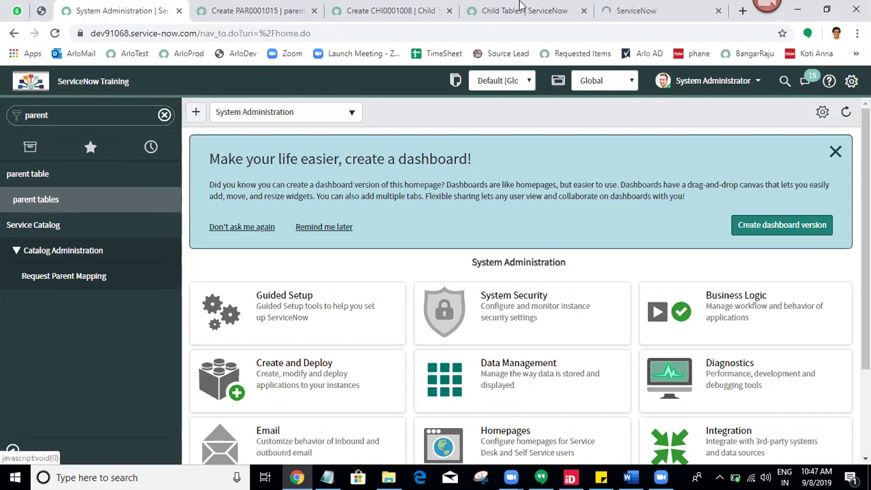
pyautogui.click(677, 8)
pyautogui.moveTo(678, 5); pyautogui.dragTo(569, 5)
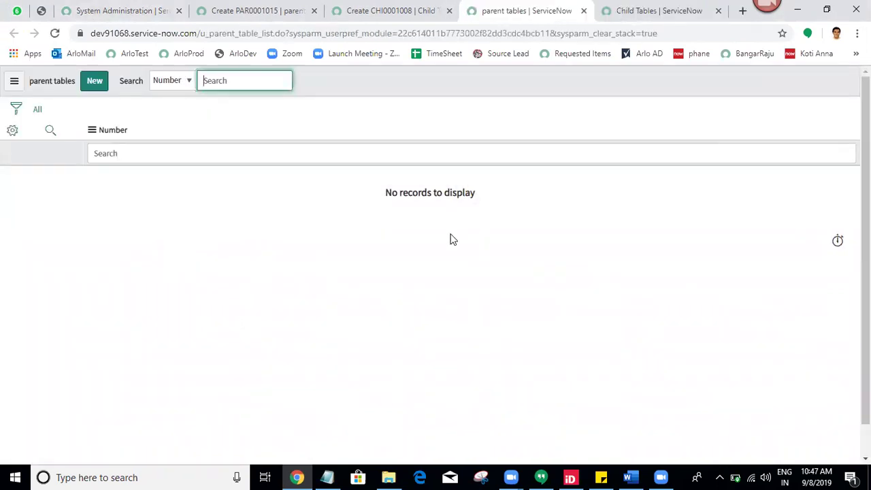
# Fill the Caller field of the new parent table record with a user starting with "a" and save the record.
pyautogui.click(256, 8)
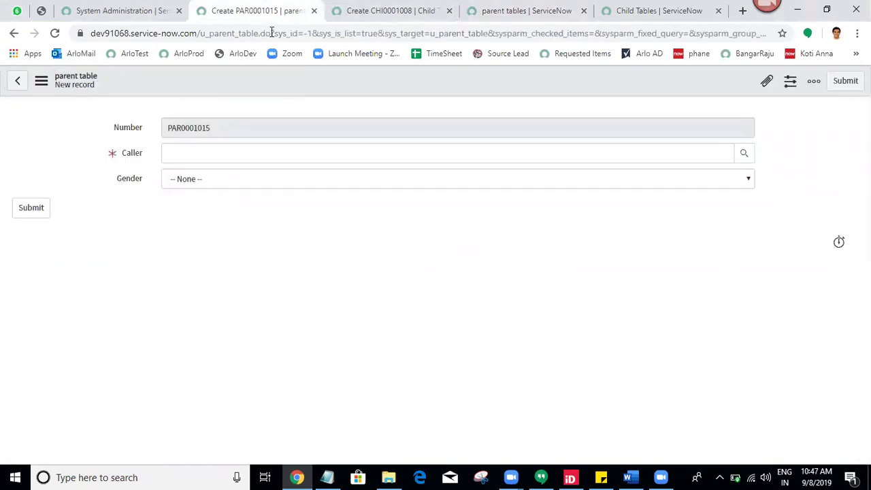
pyautogui.click(260, 145)
pyautogui.write('a')
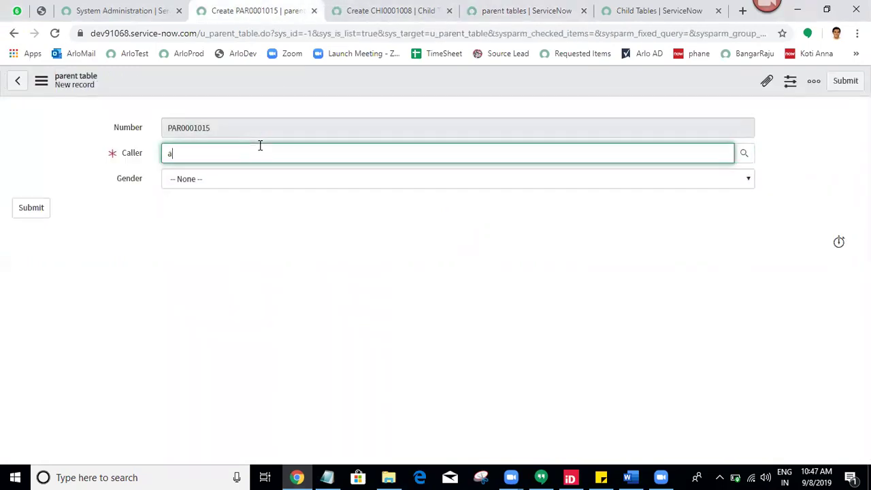
pyautogui.press('Down')
pyautogui.press('Down')
pyautogui.press('Down')
pyautogui.press('Return')
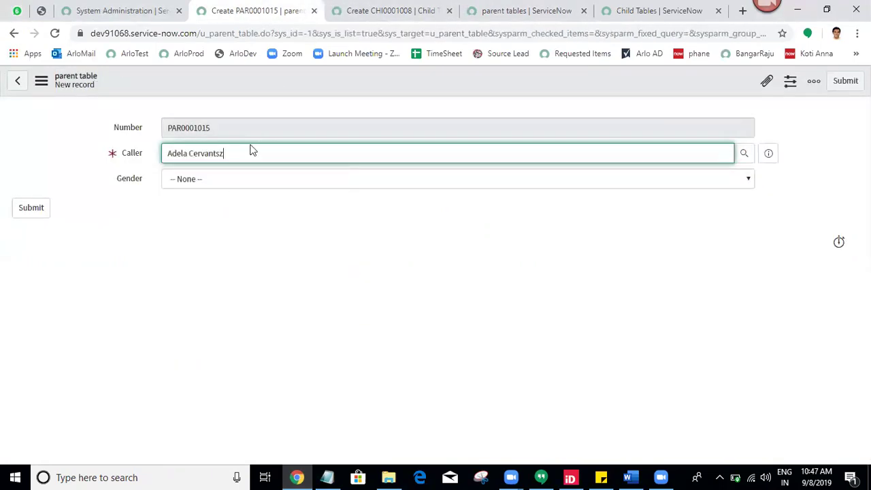
pyautogui.rightClick(328, 71)
pyautogui.click(336, 84)
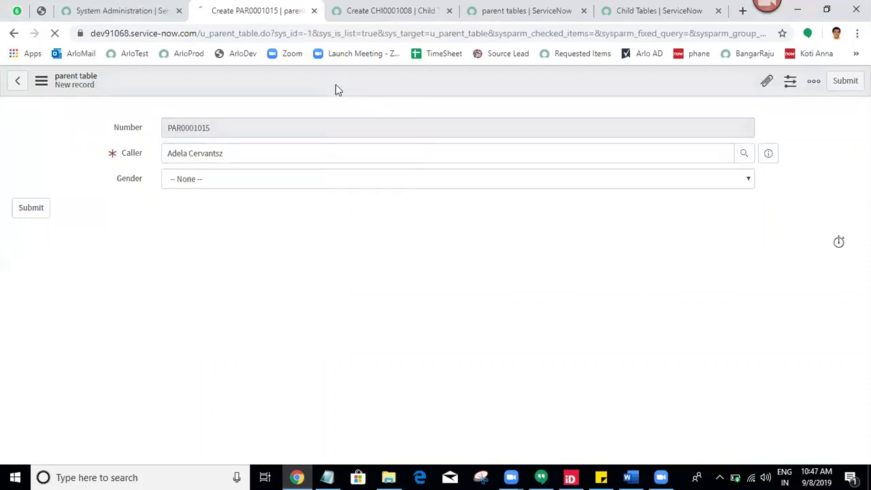
# Refresh the parent tables list to check for the saved record.
pyautogui.click(528, 8)
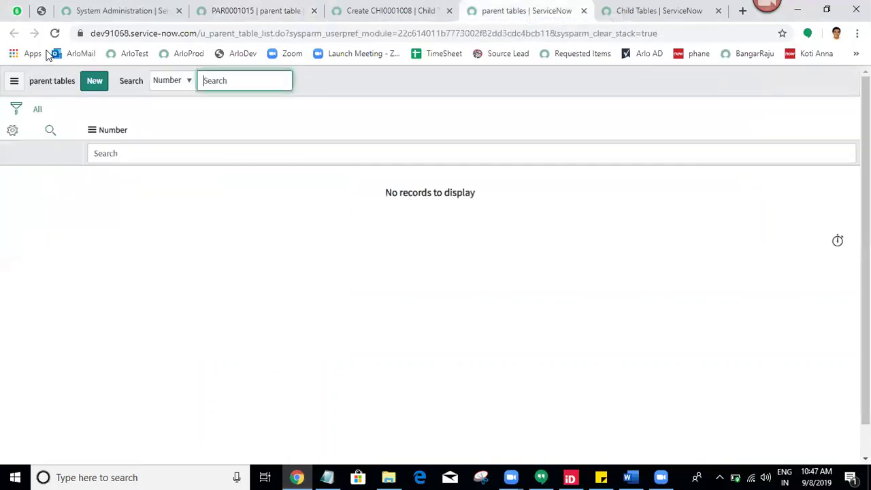
pyautogui.click(54, 33)
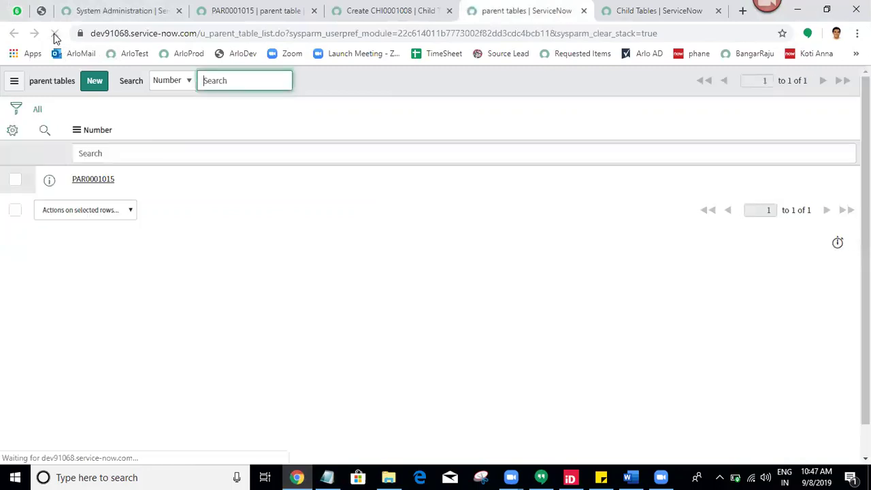
pyautogui.click(257, 8)
# Choose a caller starting with "b" and the gender Male in the new Child Table record, and save it.
pyautogui.click(408, 10)
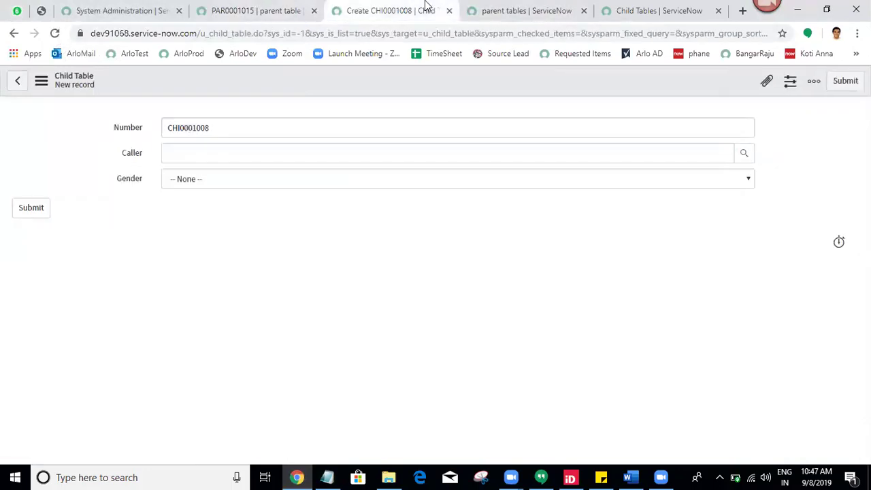
pyautogui.click(650, 161)
pyautogui.write('b')
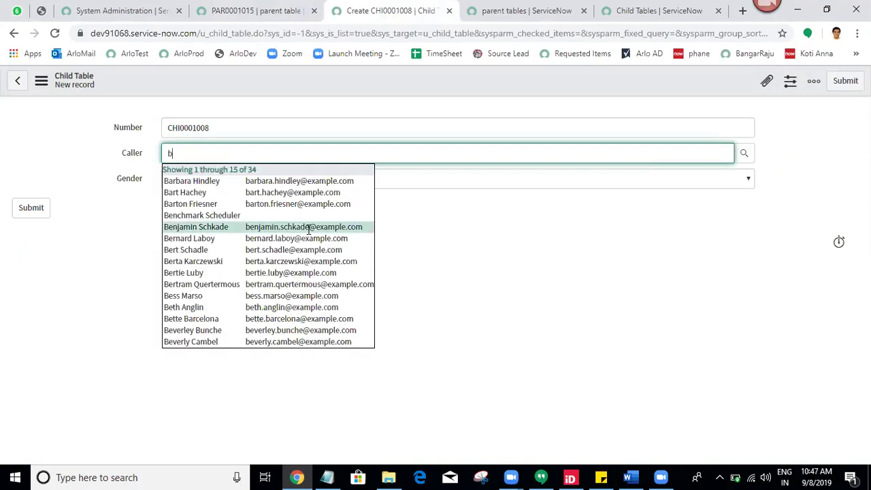
pyautogui.click(311, 232)
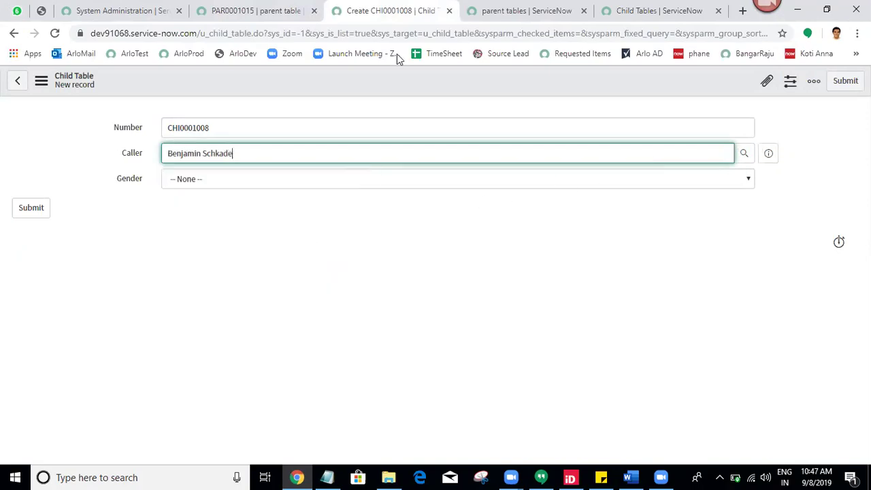
pyautogui.click(304, 178)
pyautogui.click(278, 207)
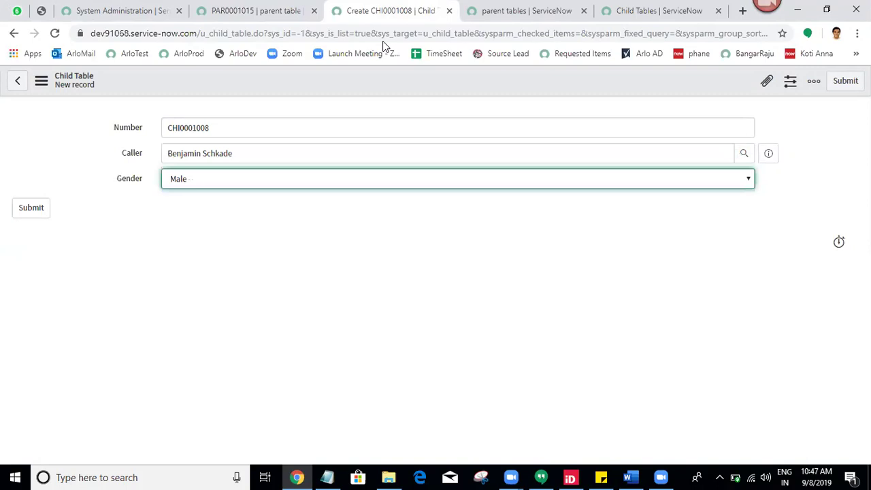
pyautogui.rightClick(395, 87)
pyautogui.click(403, 94)
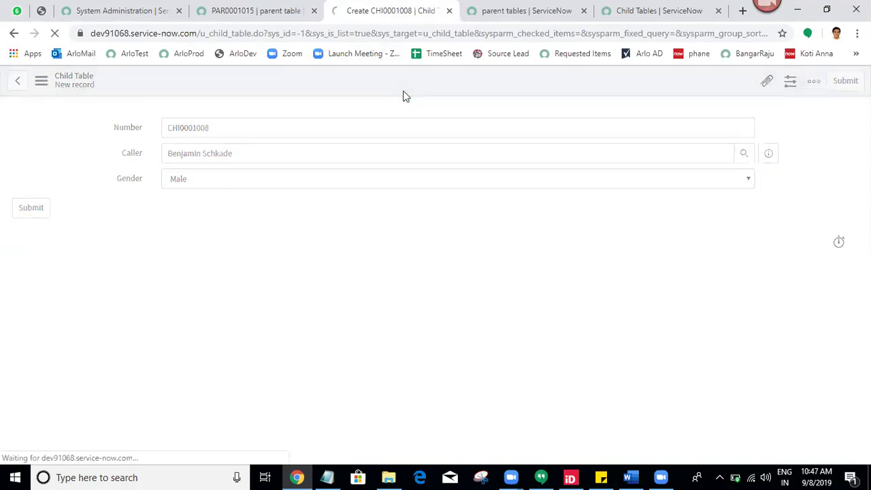
pyautogui.click(407, 214)
# Refresh the Child Tables list and reload all records in the parent tables list to compare their contents.
pyautogui.click(612, 11)
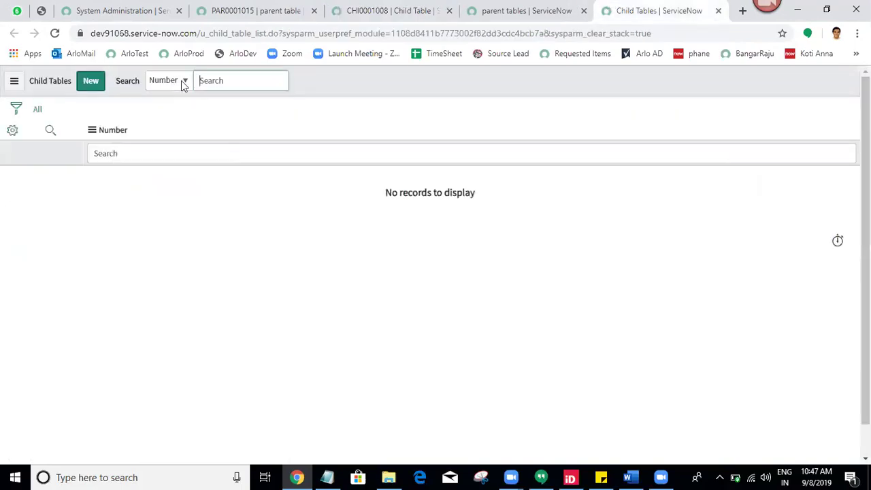
pyautogui.click(55, 33)
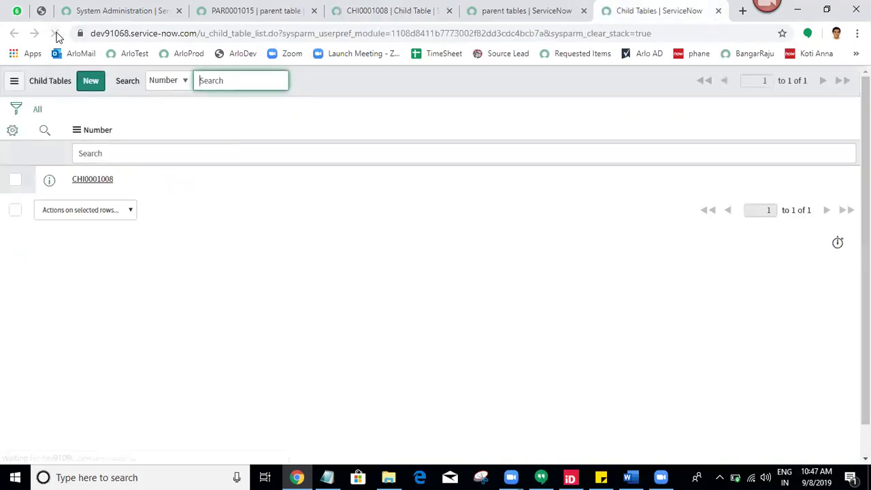
pyautogui.click(269, 271)
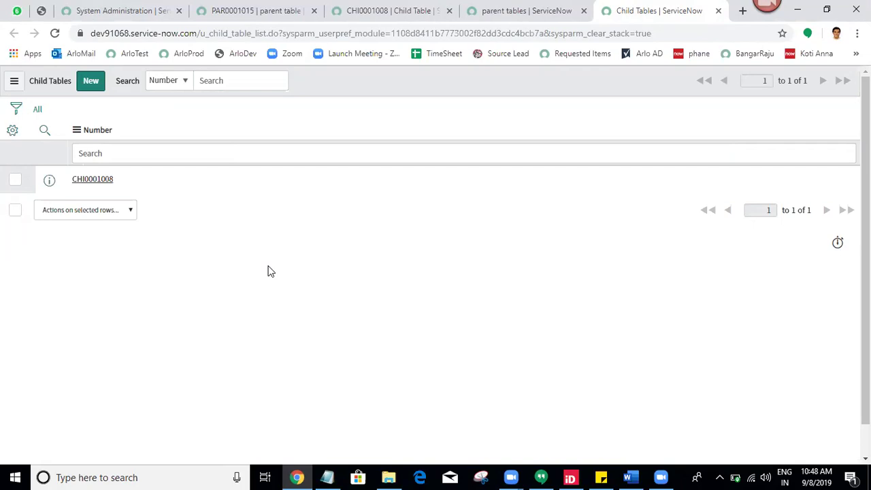
pyautogui.click(516, 8)
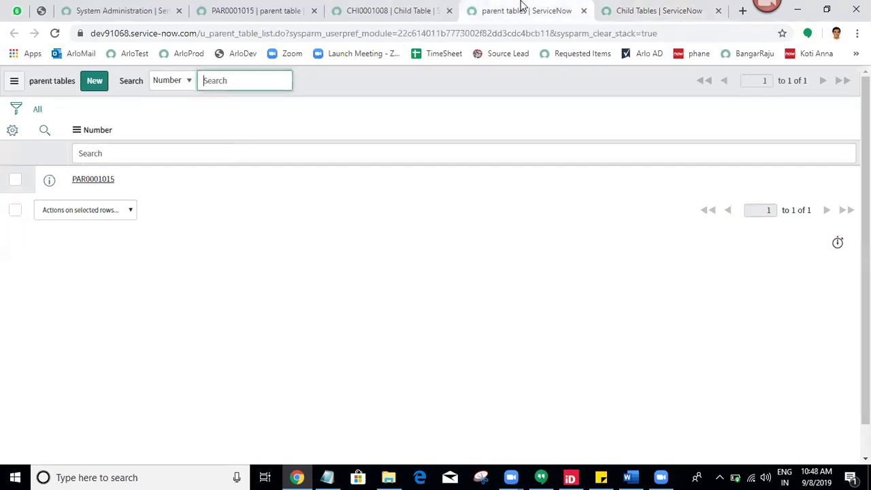
pyautogui.click(39, 112)
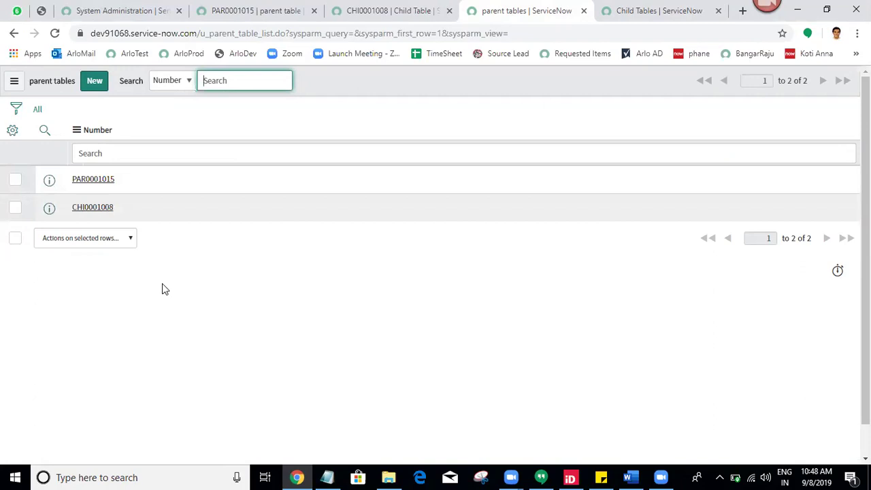
# Switch back to the Notepad cheat sheet and enter 3 beneath the question mark in column C.
pyautogui.click(327, 477)
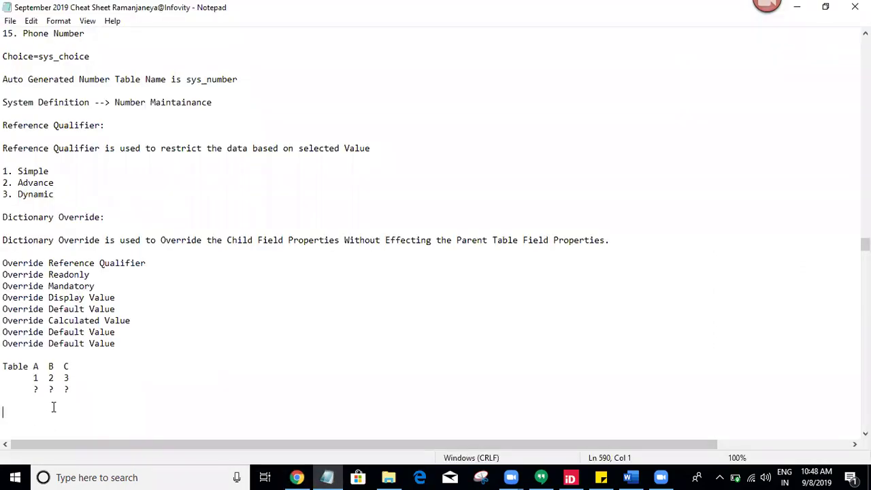
pyautogui.click(589, 475)
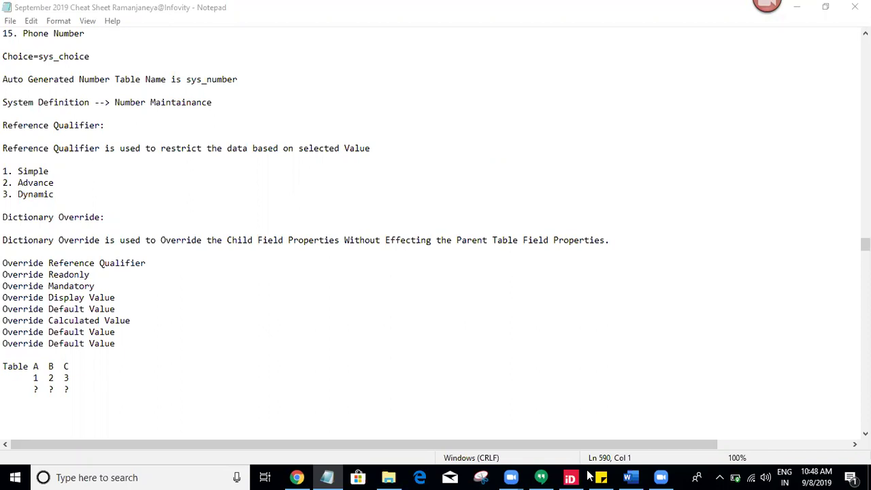
pyautogui.click(28, 399)
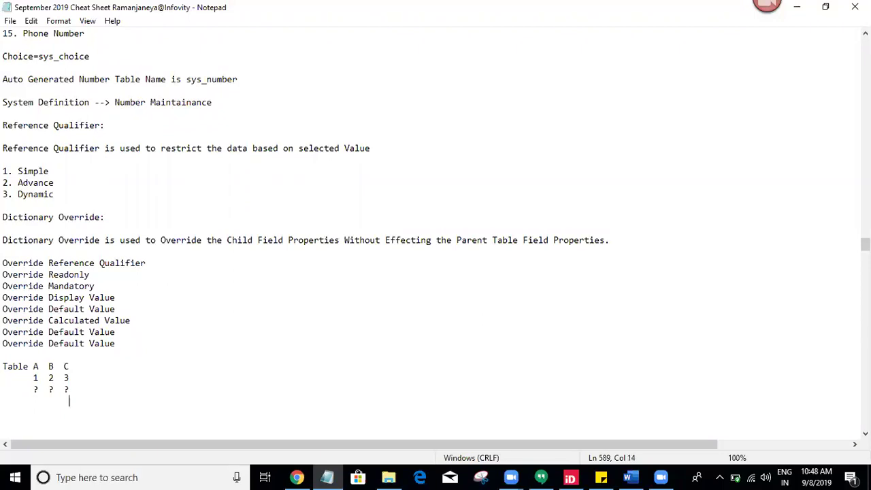
pyautogui.write('3')
pyautogui.press('Left')
pyautogui.press('BackSpace')
pyautogui.press('Left')
pyautogui.press('Left')
pyautogui.press('Left')
pyautogui.click(80, 378)
pyautogui.click(83, 369)
pyautogui.click(54, 366)
pyautogui.click(73, 376)
pyautogui.click(54, 378)
pyautogui.click(74, 380)
pyautogui.click(54, 379)
# Enter 5 beneath the question mark in column B and 6 beneath the one in column A.
pyautogui.click(52, 400)
pyautogui.write('5')
pyautogui.press('Delete')
pyautogui.click(50, 399)
pyautogui.press('Left')
pyautogui.press('Left')
pyautogui.press('BackSpace')
pyautogui.click(49, 400)
pyautogui.press('Left')
pyautogui.press('Left')
pyautogui.press('Left')
pyautogui.write('6')
# Add the note "Dotwalking - Hirarchy" below the table example, followed by blank lines, and switch back to Chrome.
pyautogui.click(105, 414)
pyautogui.press('Return')
pyautogui.press('Return')
pyautogui.press('Return')
pyautogui.press('Return')
pyautogui.press('Return')
pyautogui.press('Return')
pyautogui.press('Return')
pyautogui.press('Return')
pyautogui.press('Return')
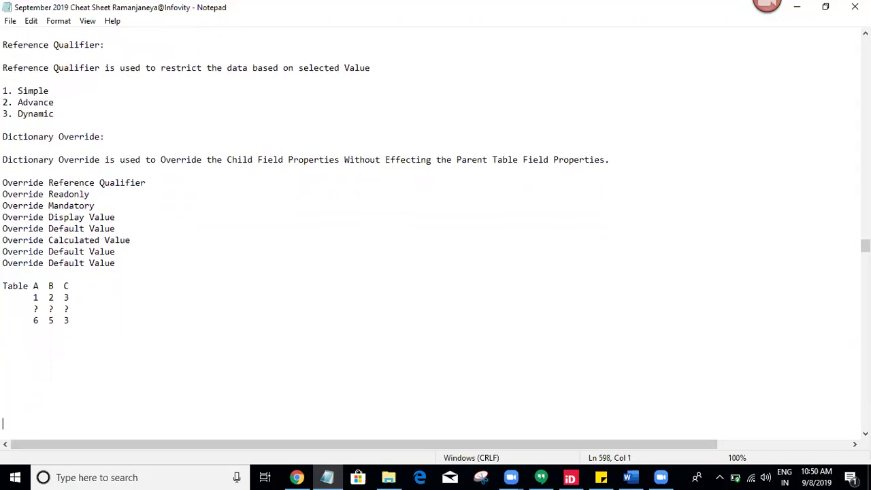
pyautogui.press('Up')
pyautogui.press('Up')
pyautogui.press('Up')
pyautogui.press('Up')
pyautogui.press('Up')
pyautogui.press('Up')
pyautogui.press('Up')
pyautogui.press('Up')
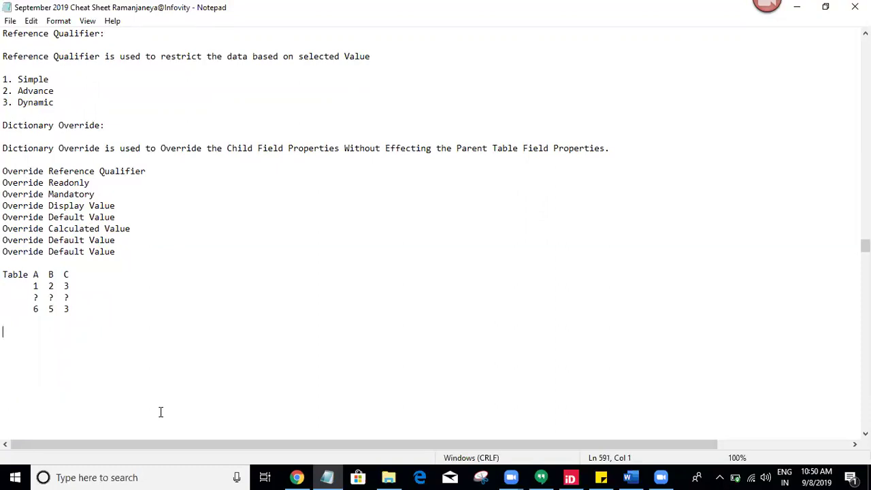
pyautogui.write('Dotwalking - Hirarchy')
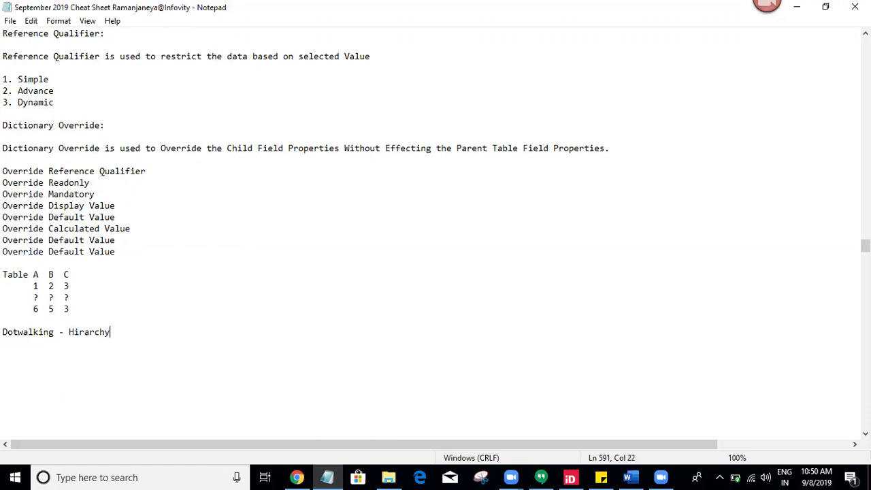
pyautogui.press('Return')
pyautogui.press('Return')
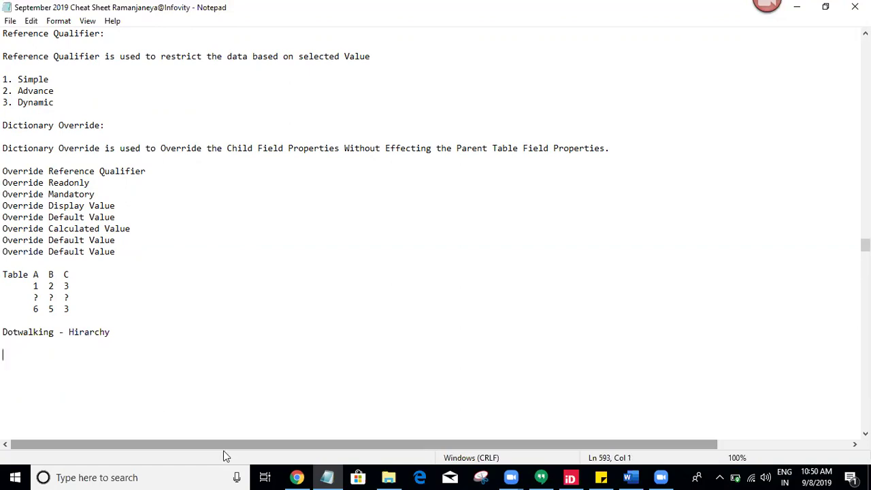
pyautogui.click(297, 477)
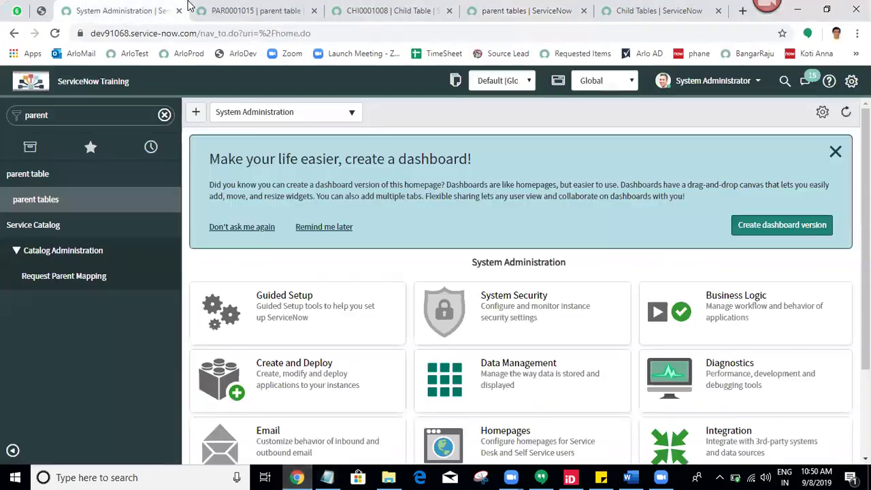
# Switch to the open parent table record and close all browser tabs that come after it.
pyautogui.click(156, 10)
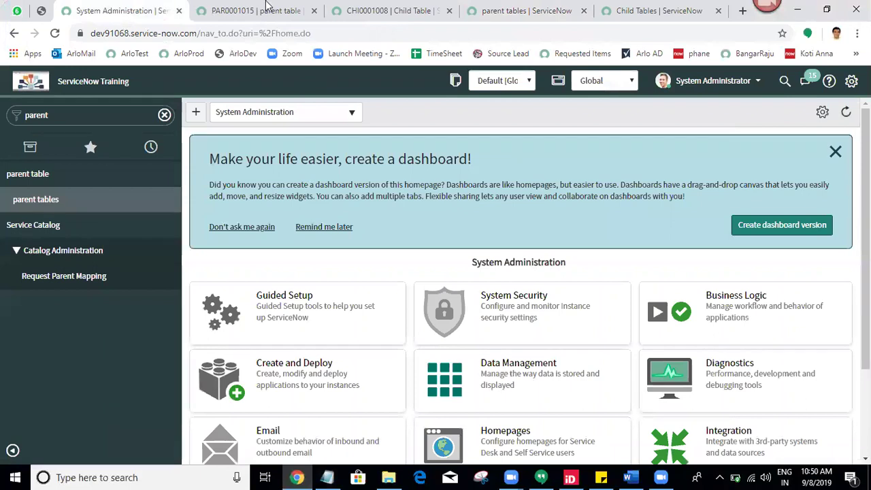
pyautogui.click(217, 8)
pyautogui.rightClick(218, 7)
pyautogui.click(279, 134)
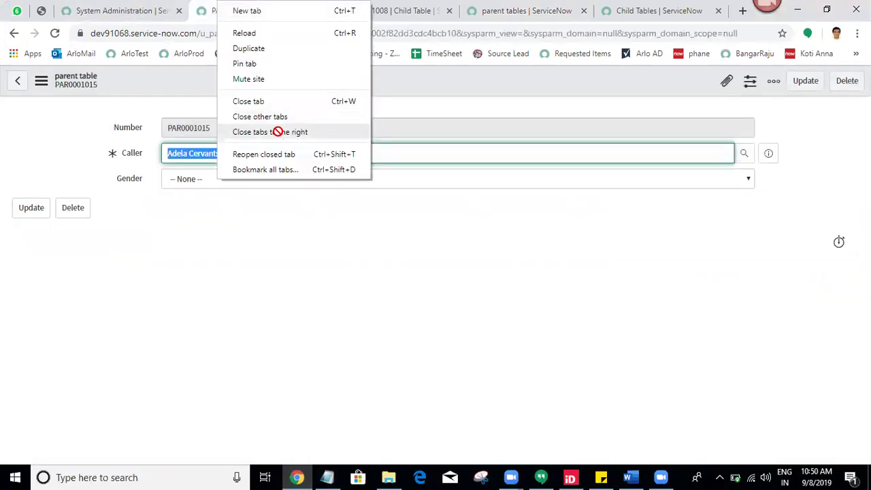
pyautogui.click(323, 330)
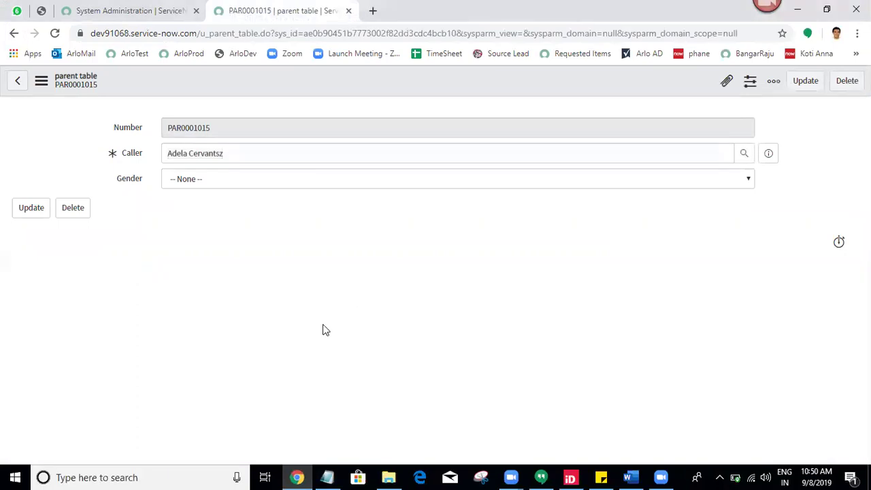
# Remove Gender and Number from the parent table form layout, keeping only Caller, and save the layout.
pyautogui.rightClick(376, 78)
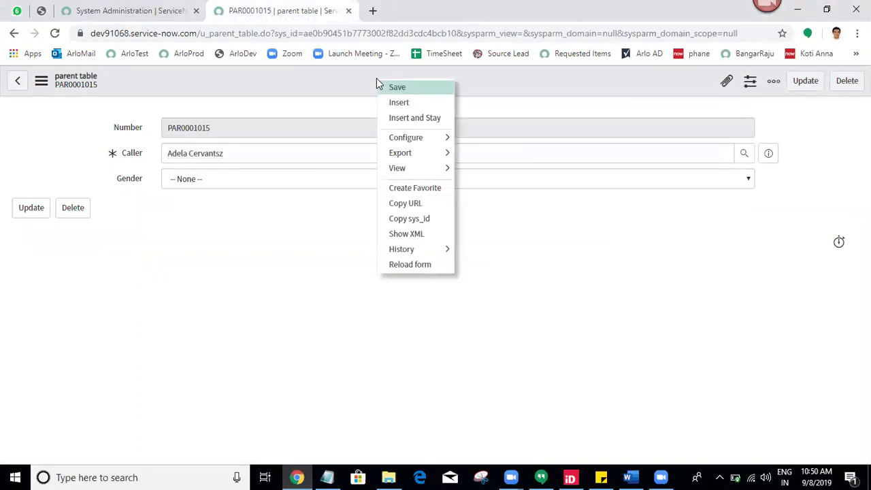
pyautogui.moveTo(409, 138)
pyautogui.click(486, 154)
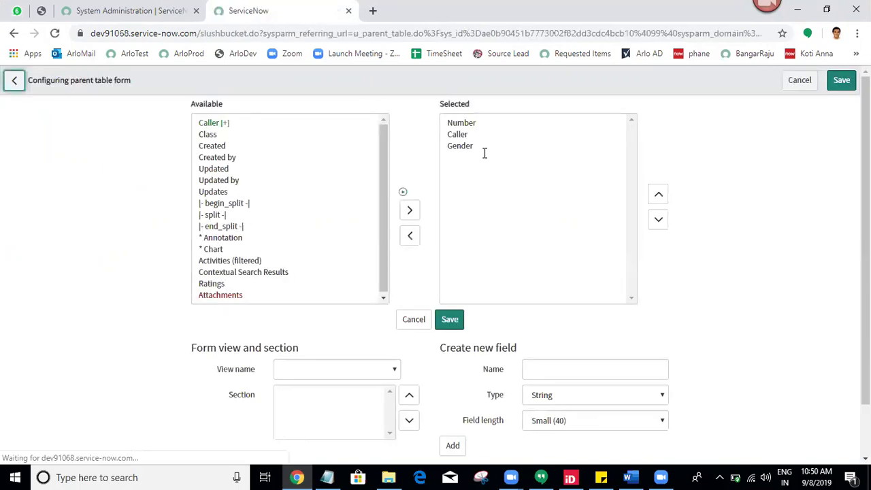
pyautogui.click(459, 145)
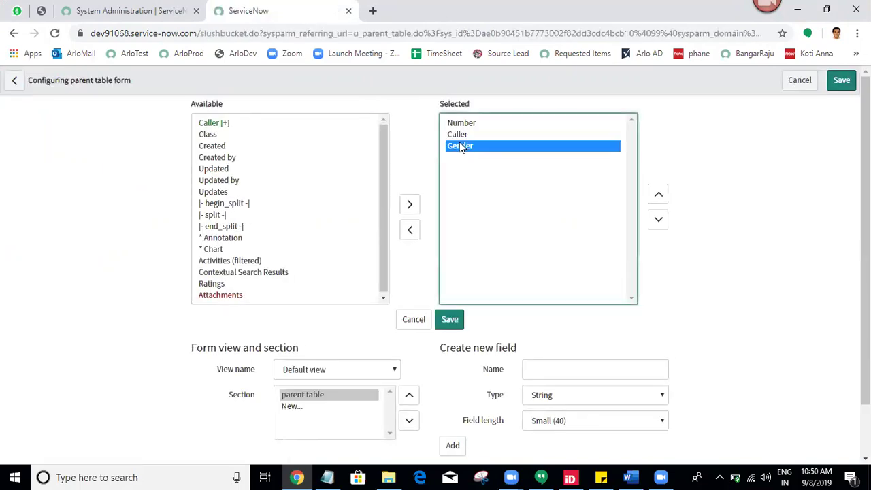
pyautogui.click(409, 232)
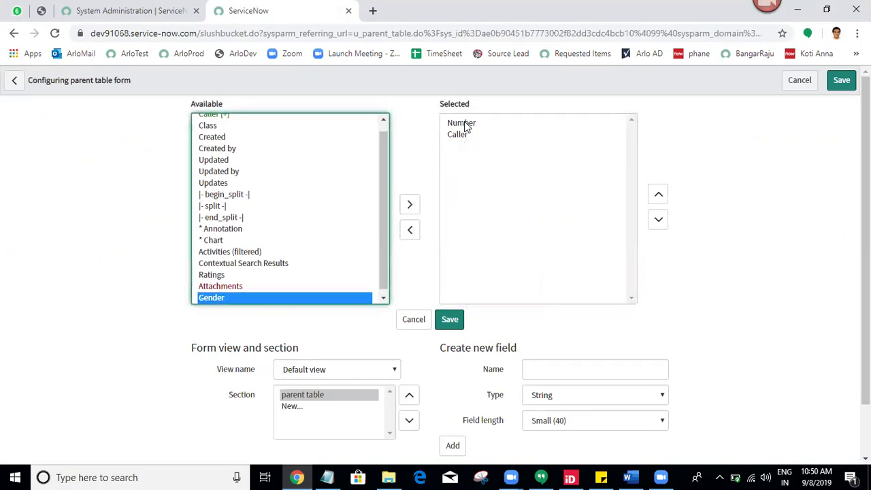
pyautogui.click(463, 123)
pyautogui.click(410, 231)
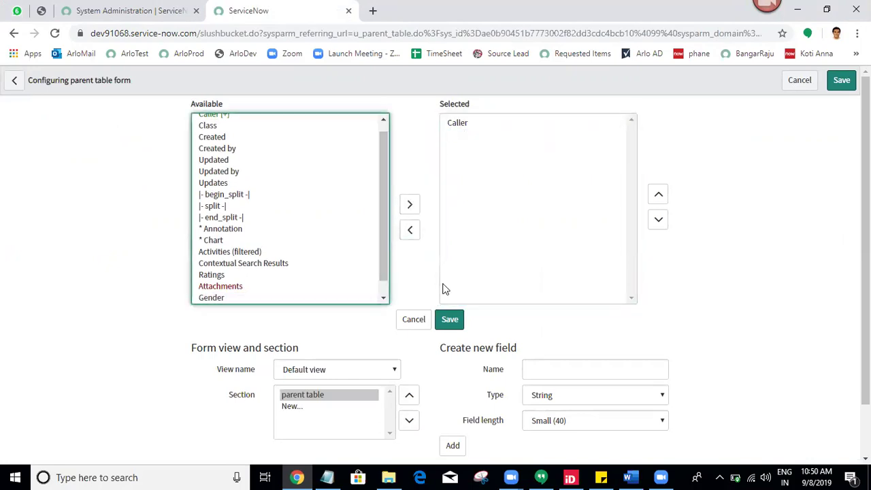
pyautogui.click(449, 319)
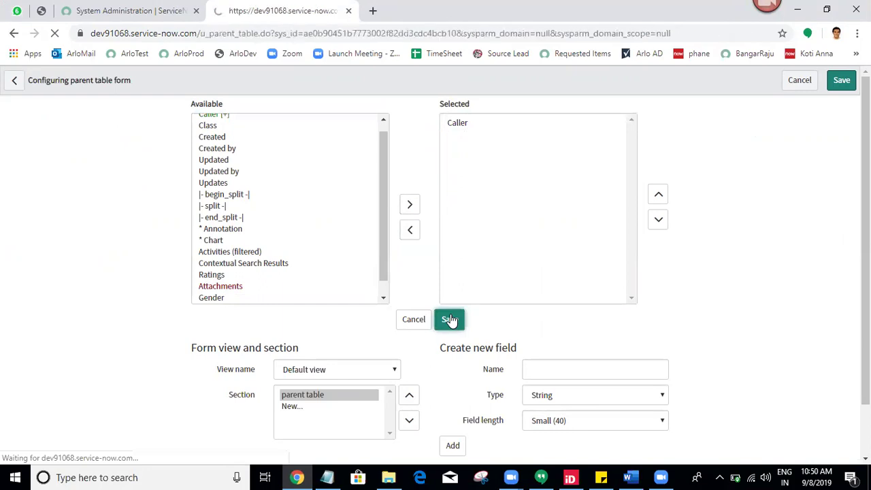
# Reopen the parent table form layout configuration and select Caller among the selected fields.
pyautogui.rightClick(354, 81)
pyautogui.moveTo(408, 135)
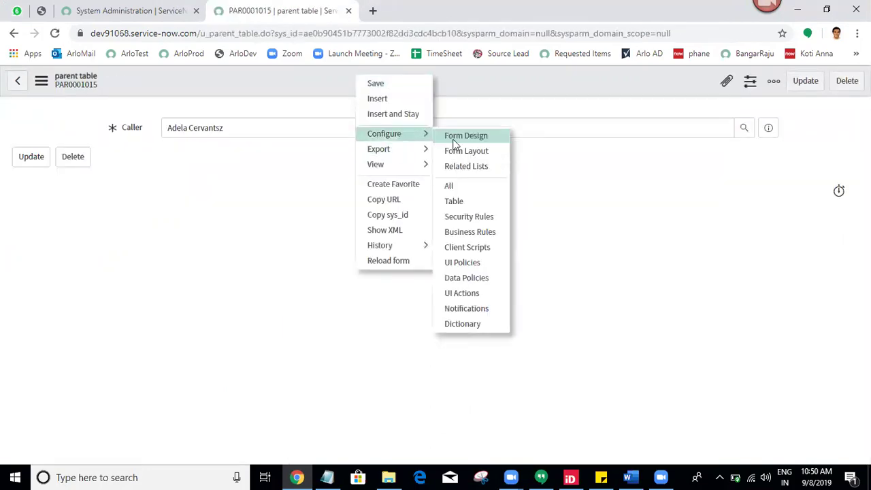
pyautogui.click(456, 154)
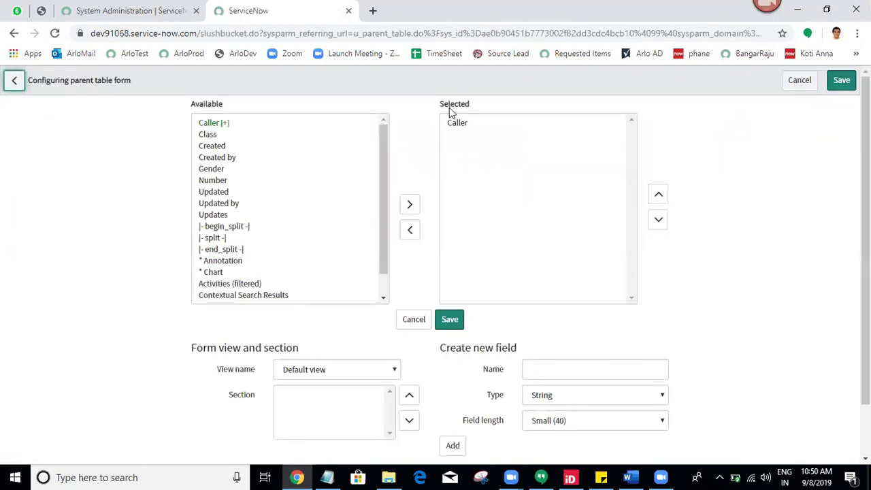
pyautogui.click(456, 124)
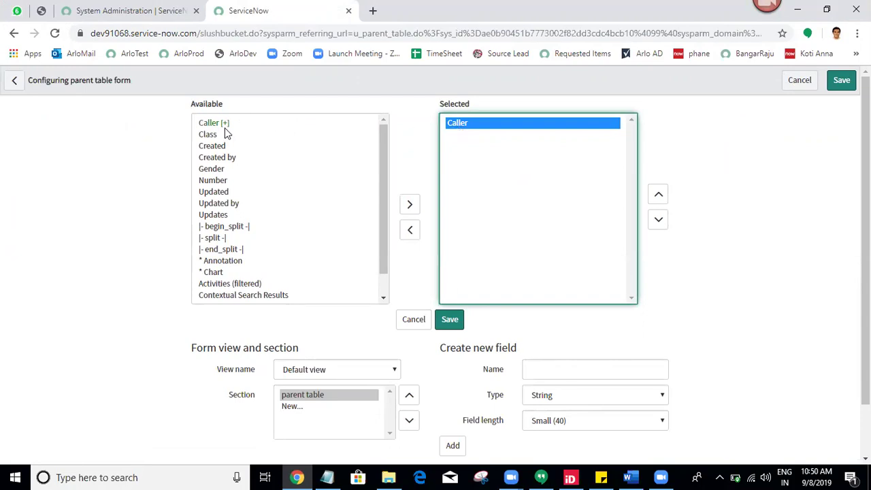
pyautogui.click(103, 179)
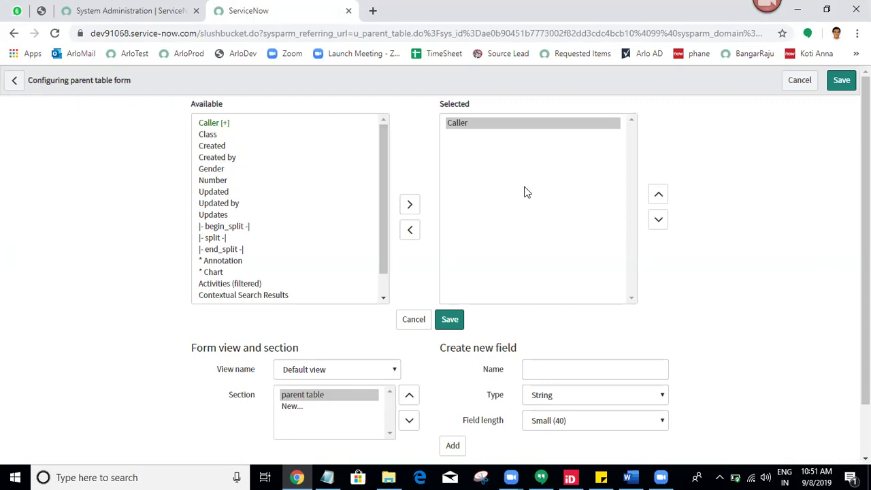
pyautogui.click(752, 476)
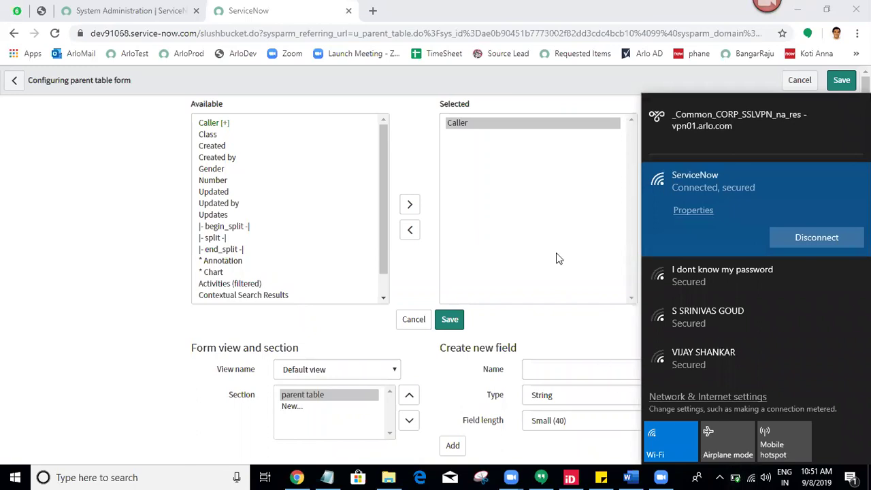
pyautogui.click(535, 234)
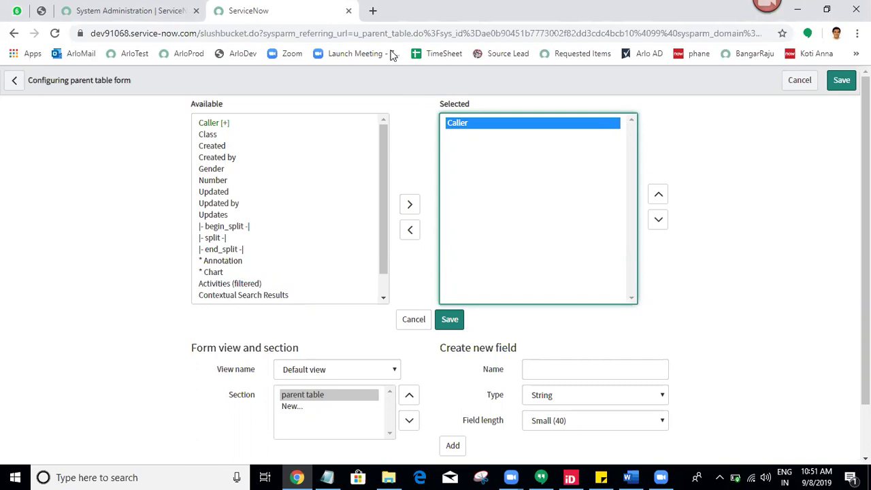
pyautogui.click(401, 81)
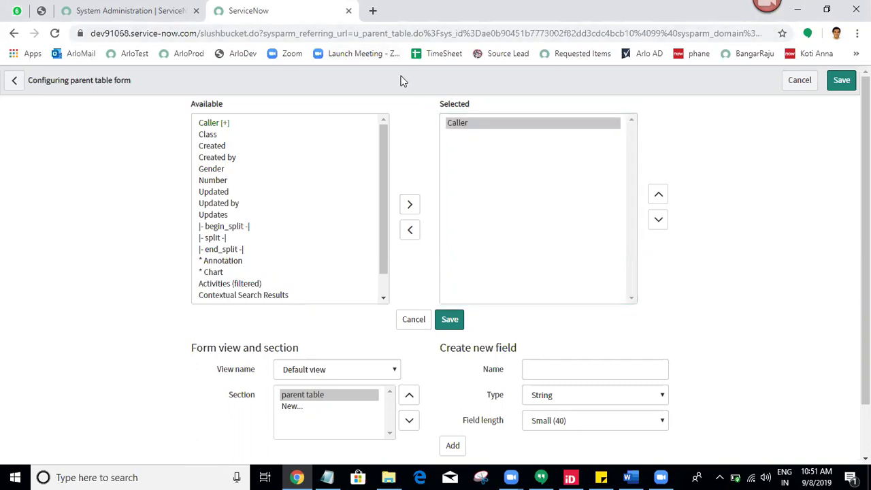
pyautogui.click(496, 184)
pyautogui.click(724, 156)
# Expand the Caller reference in the available fields to list the related User fields.
pyautogui.click(208, 124)
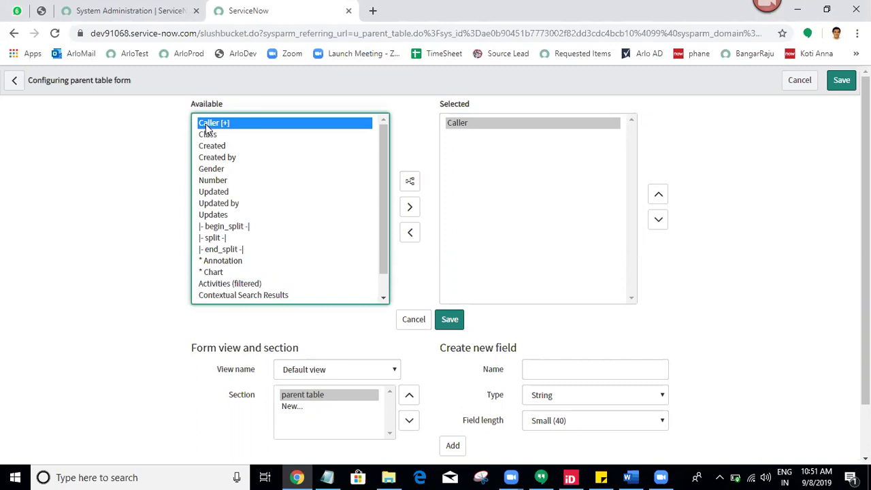
pyautogui.click(410, 184)
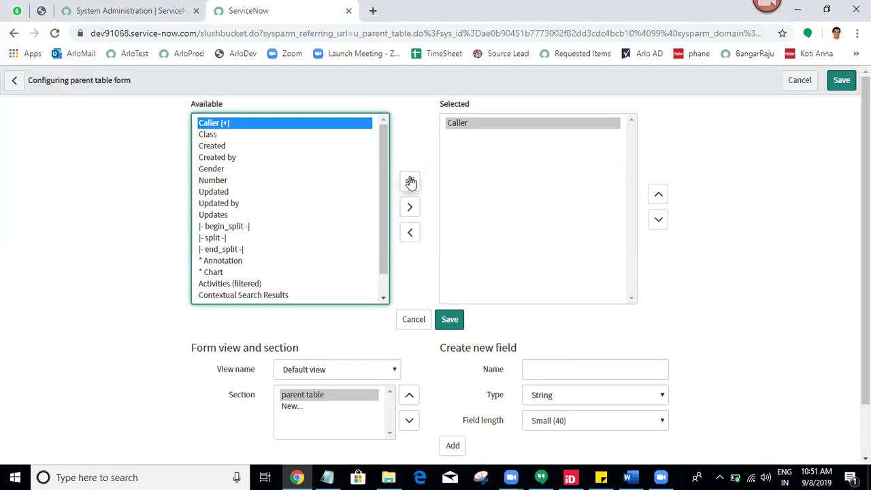
pyautogui.click(406, 120)
pyautogui.click(215, 146)
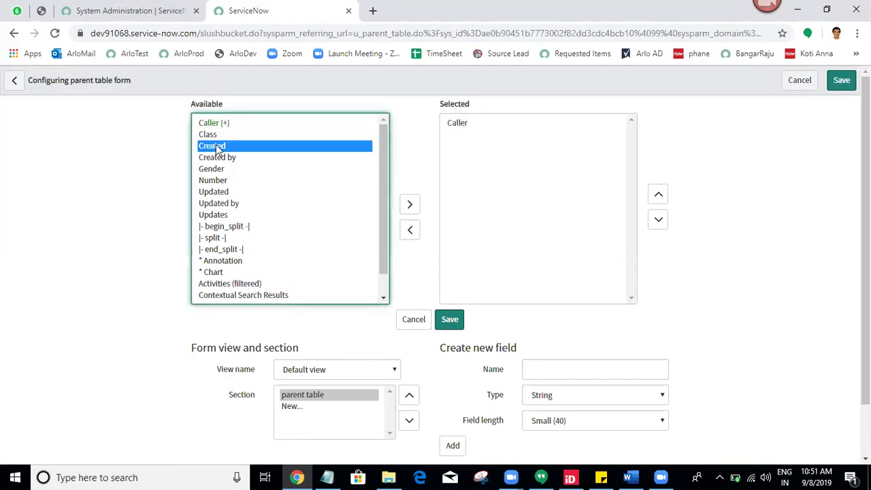
pyautogui.click(228, 123)
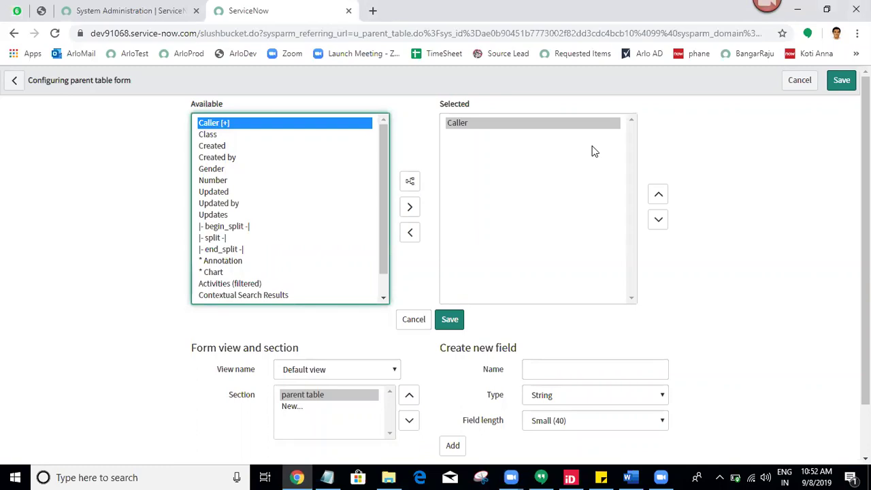
pyautogui.click(412, 188)
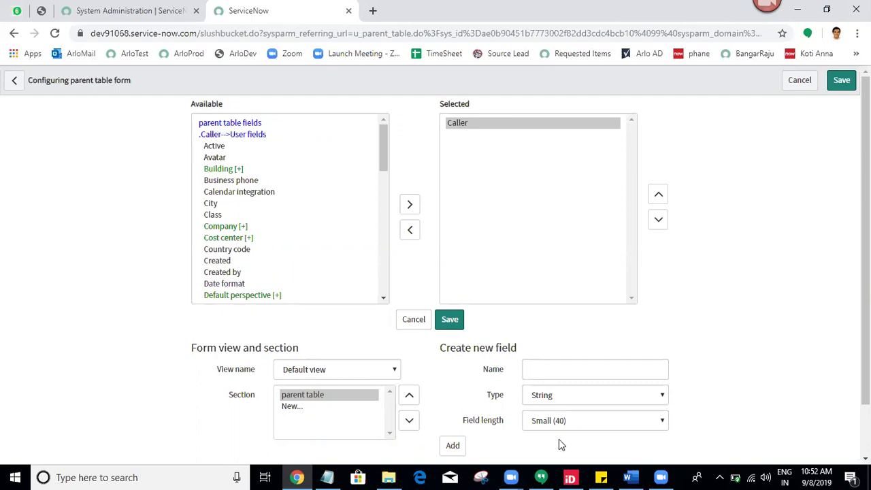
# Add the caller's Name and Last name fields to the parent table form layout.
pyautogui.click(221, 169)
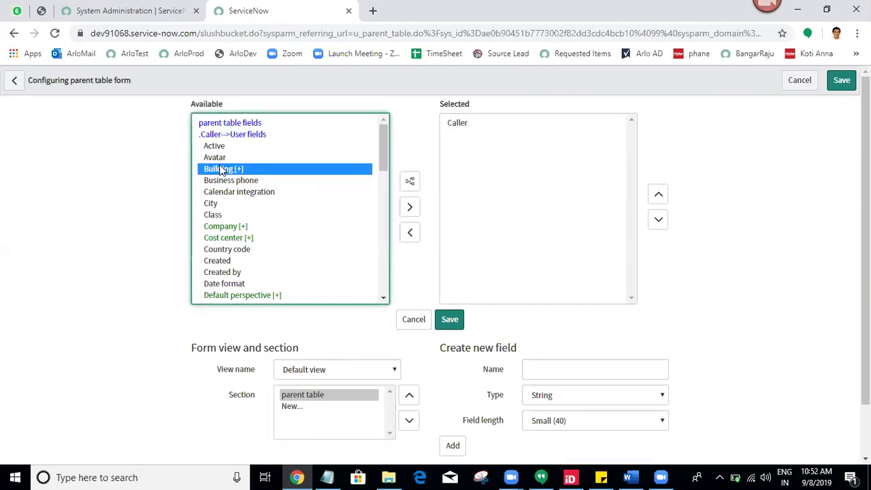
pyautogui.press('n')
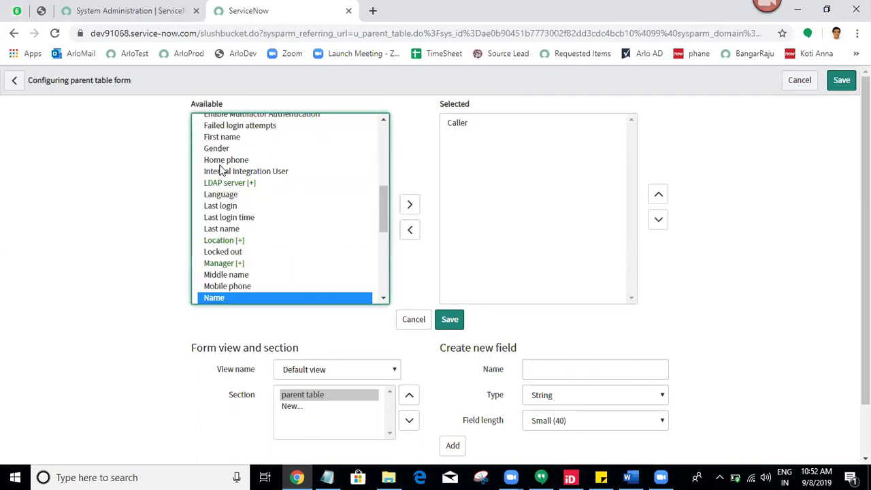
pyautogui.click(410, 209)
pyautogui.click(232, 255)
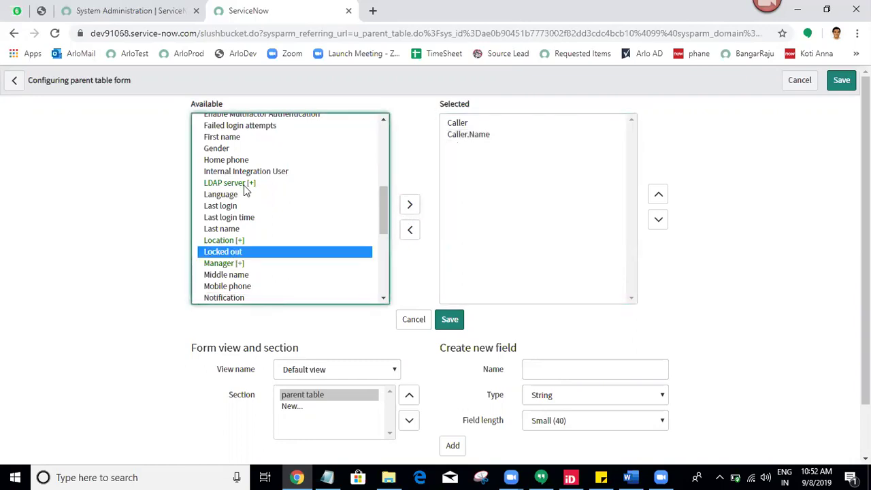
pyautogui.doubleClick(221, 230)
# Add the caller's First name and Email fields to the parent table form layout.
pyautogui.click(222, 232)
pyautogui.press('f')
pyautogui.press('f')
pyautogui.press('f')
pyautogui.press('f')
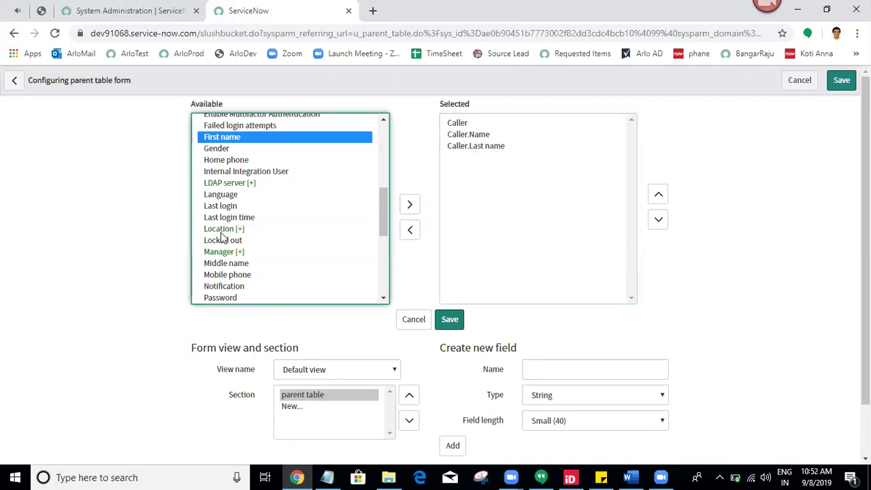
pyautogui.click(410, 205)
pyautogui.click(288, 245)
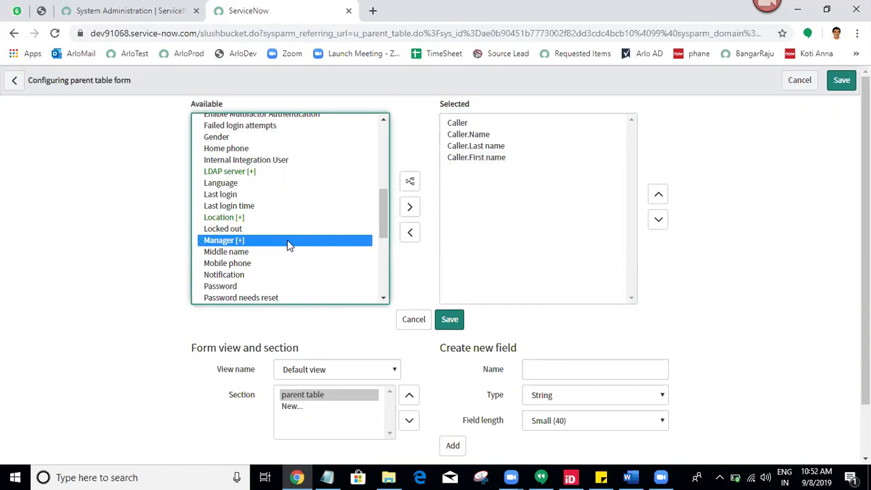
pyautogui.press('e')
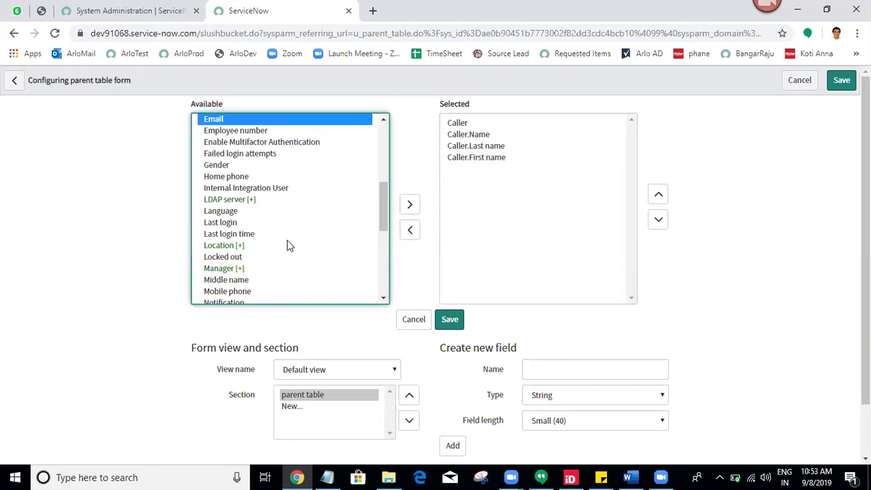
pyautogui.click(411, 207)
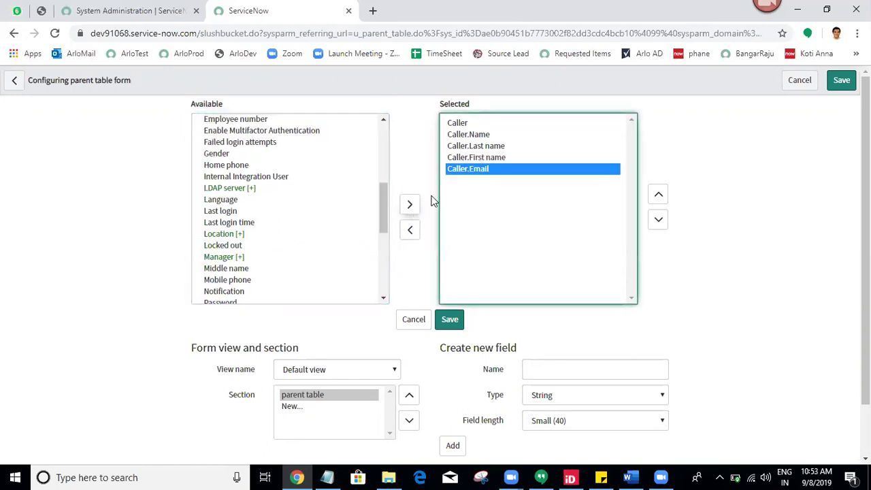
# Move Caller.First name above Caller.Last name in the selected fields and save the form layout.
pyautogui.click(480, 157)
pyautogui.click(659, 196)
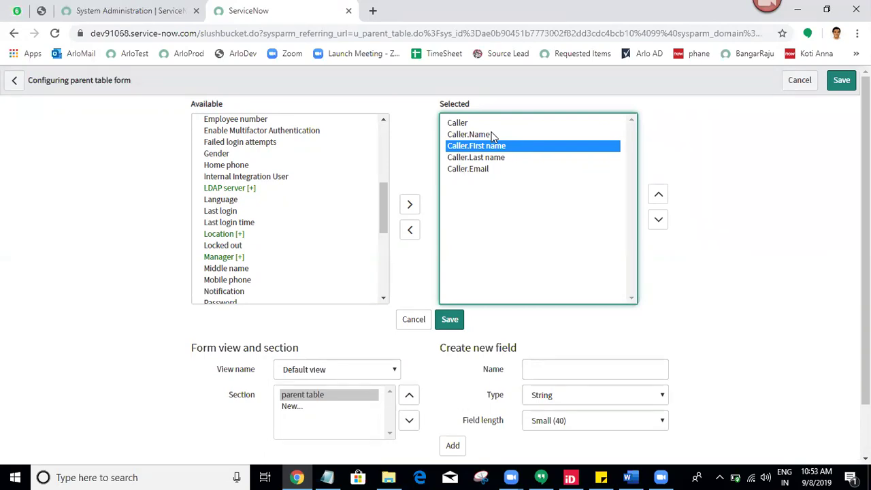
pyautogui.click(470, 124)
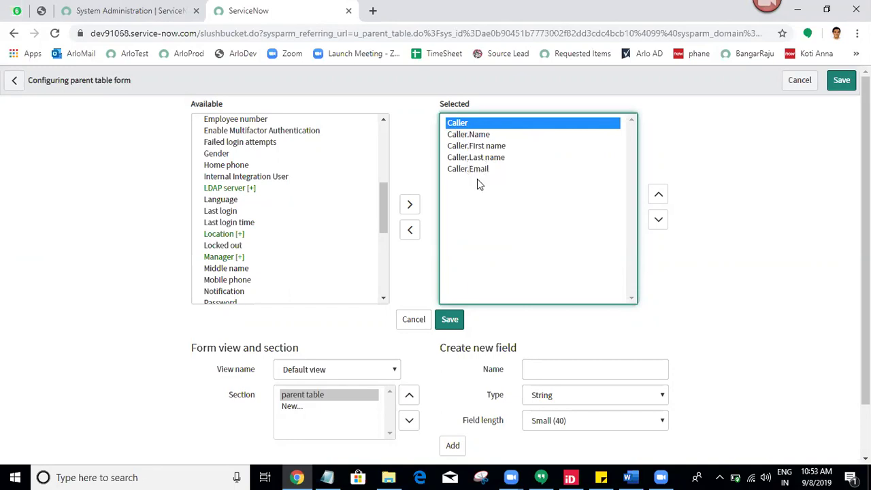
pyautogui.click(449, 325)
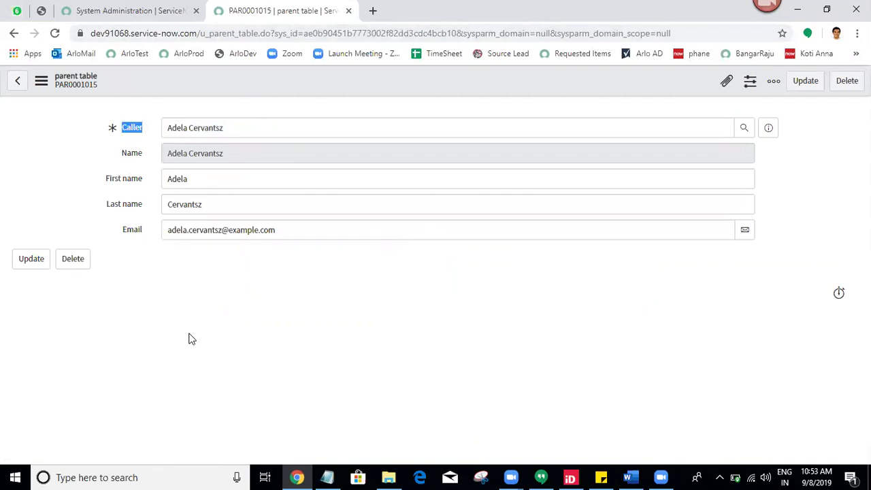
# Change the record's Caller to a different user and highlight the dot-walked Name, First name, Last name and Email fields.
pyautogui.doubleClick(291, 122)
pyautogui.tripleClick(291, 123)
pyautogui.write('abel')
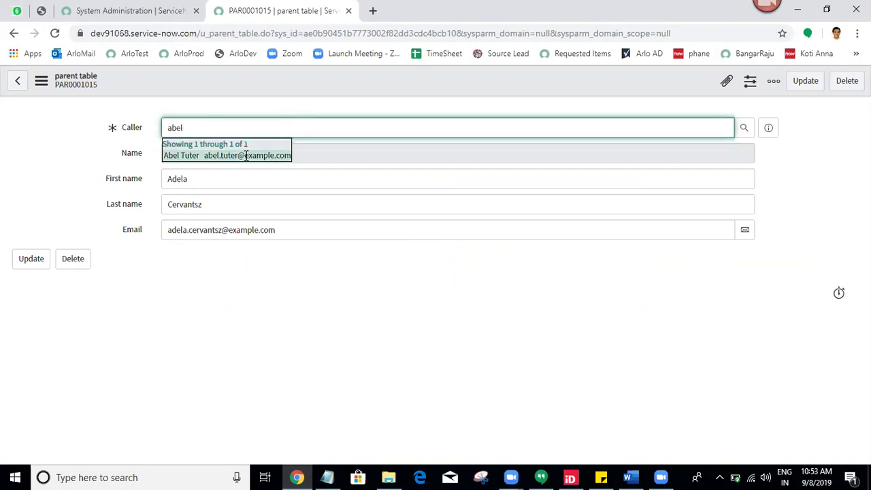
pyautogui.click(244, 154)
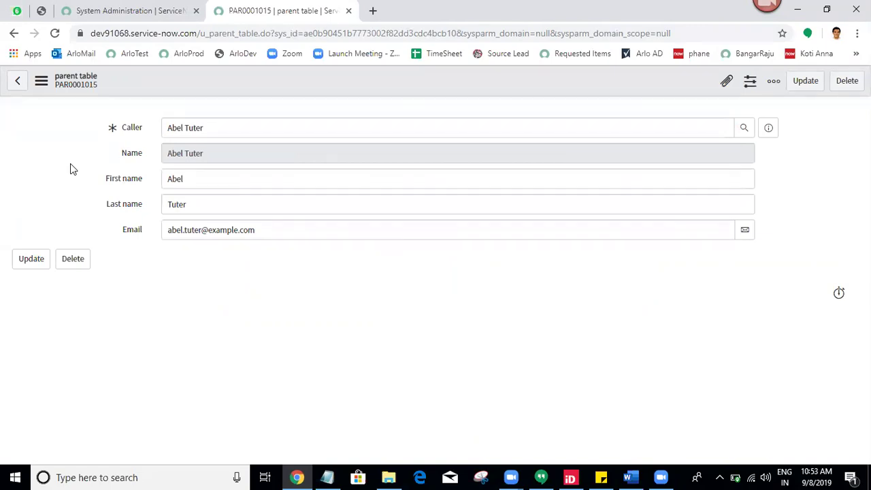
pyautogui.click(248, 130)
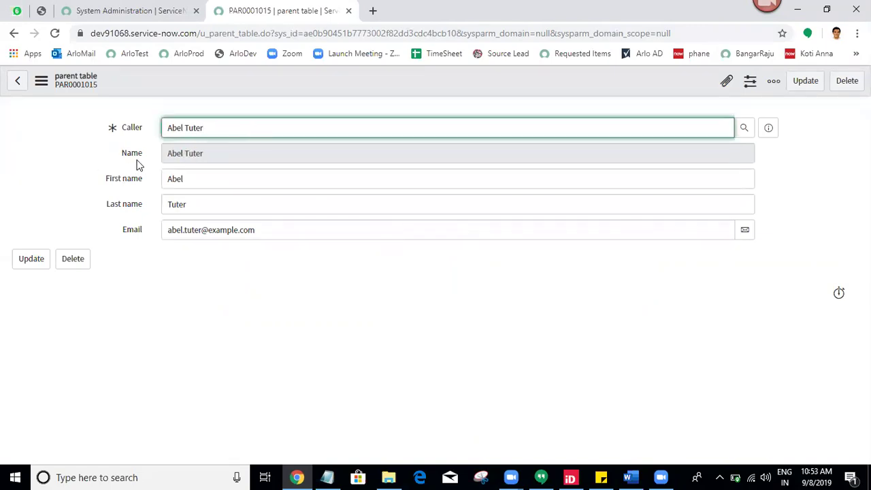
pyautogui.moveTo(102, 150); pyautogui.dragTo(155, 235)
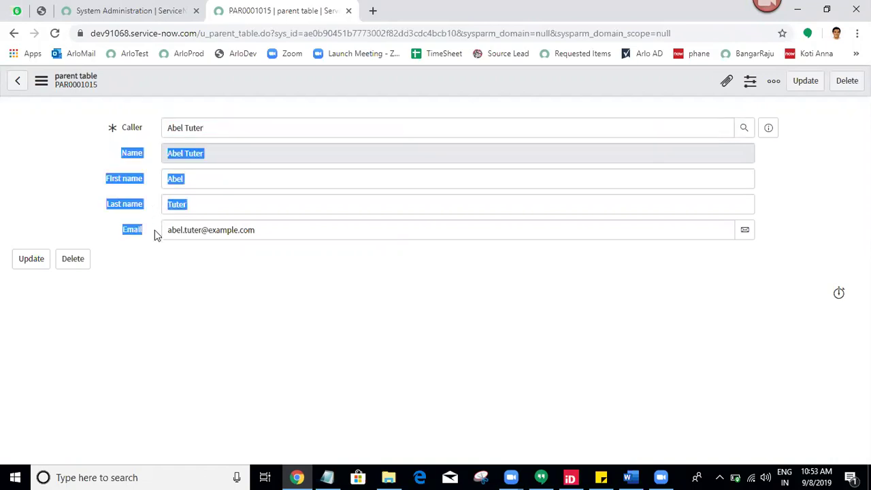
# Switch to the Notepad cheat sheet and start a line reading "Dotwalking Mechanism is" below "Dotwalking - Hirarchy".
pyautogui.click(331, 318)
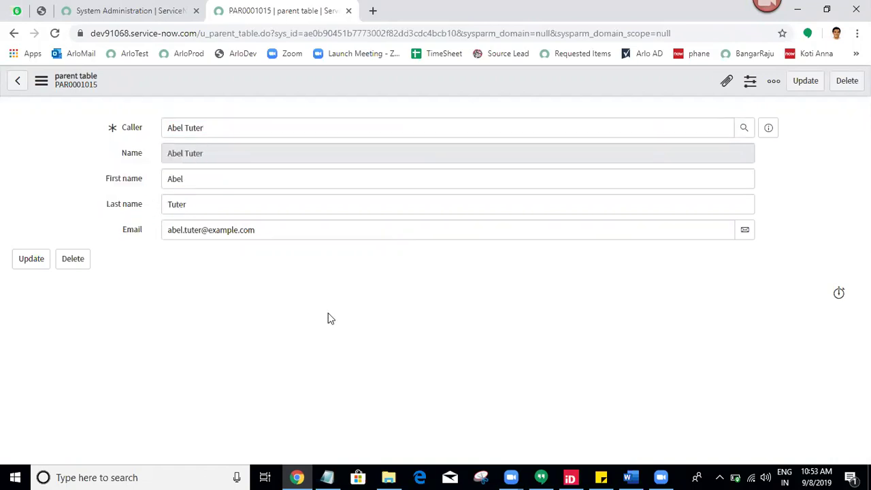
pyautogui.click(327, 478)
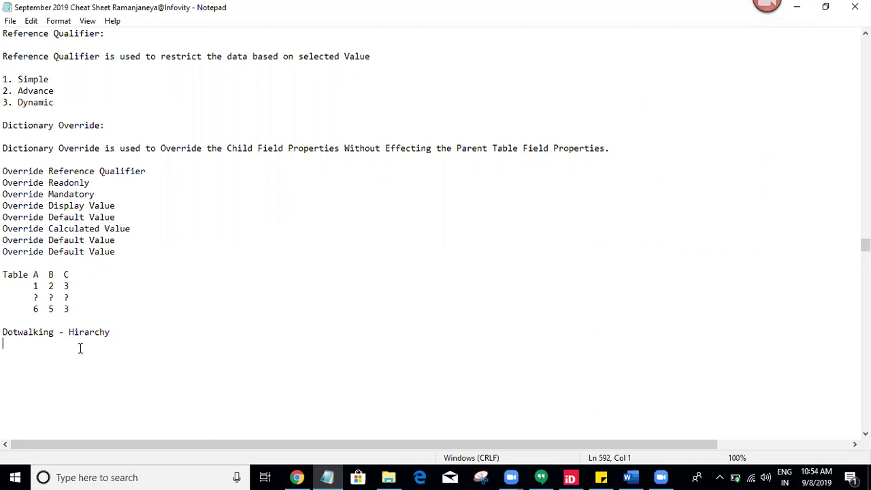
pyautogui.write('Dotwalking Mechanism is')
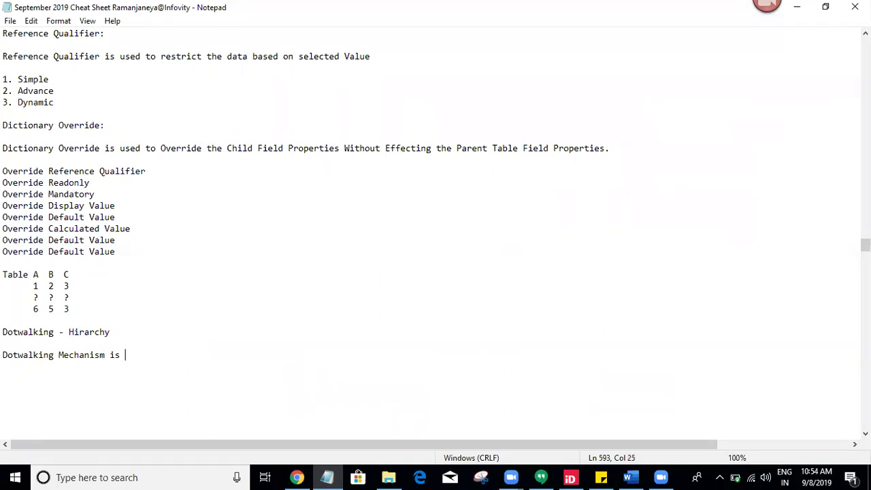
# Reword the new line to "In Client Side Single Dotwalking", removing the words "Mechanism is".
pyautogui.press('Left')
pyautogui.press('Left')
pyautogui.press('Left')
pyautogui.press('Left')
pyautogui.press('Left')
pyautogui.press('Left')
pyautogui.press('Left')
pyautogui.press('Left')
pyautogui.press('Left')
pyautogui.press('Left')
pyautogui.press('Left')
pyautogui.press('Left')
pyautogui.press('Left')
pyautogui.press('Left')
pyautogui.press('Left')
pyautogui.press('Left')
pyautogui.press('Left')
pyautogui.press('Left')
pyautogui.press('Left')
pyautogui.press('Left')
pyautogui.write('In ')
pyautogui.write('Client ')
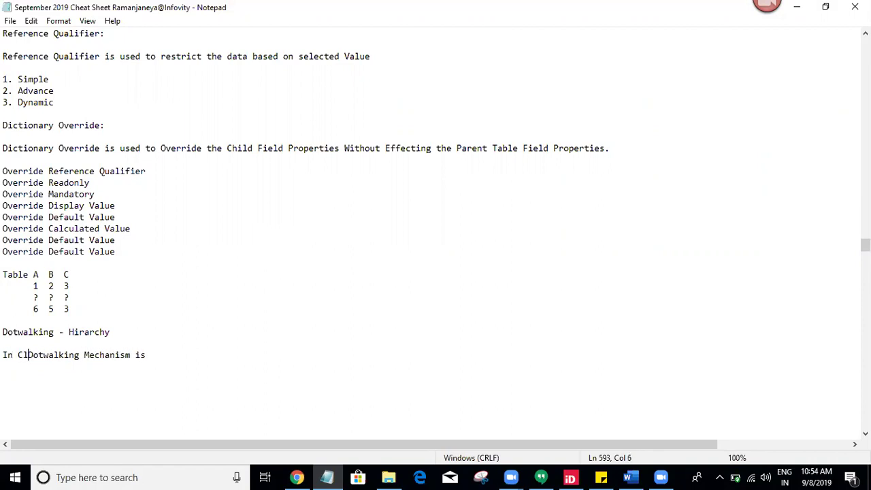
pyautogui.write('Side ')
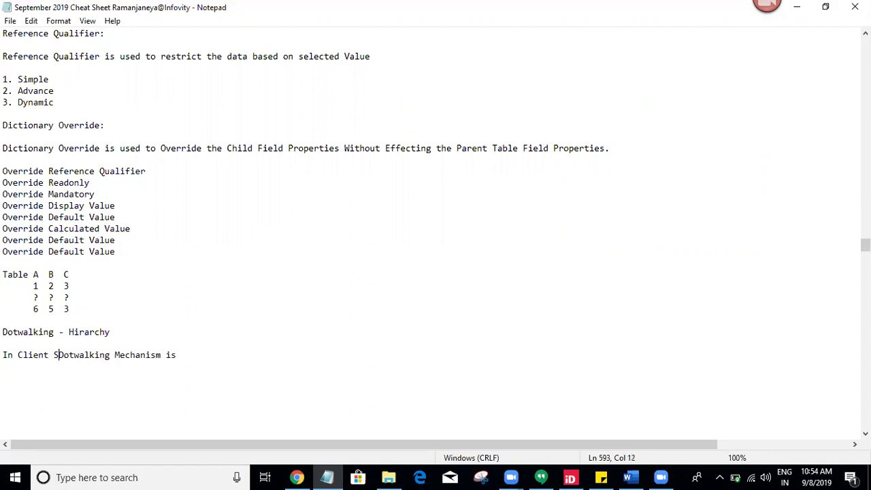
pyautogui.write('Singl')
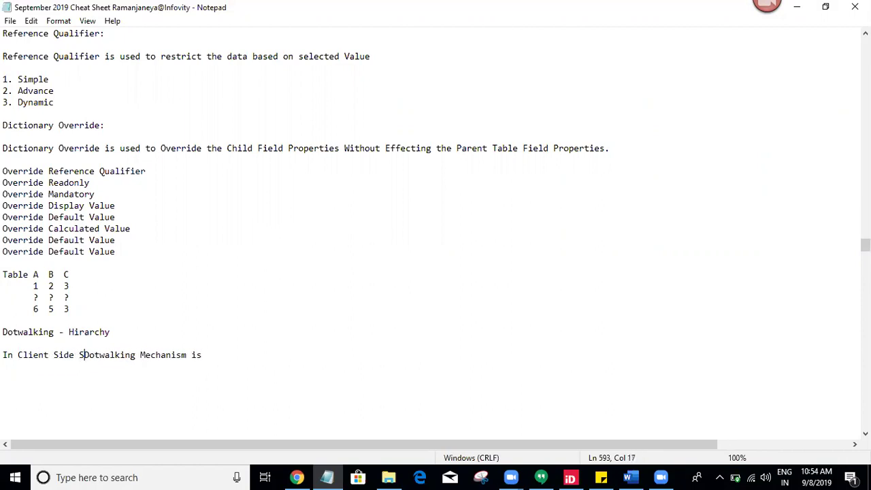
pyautogui.write('e')
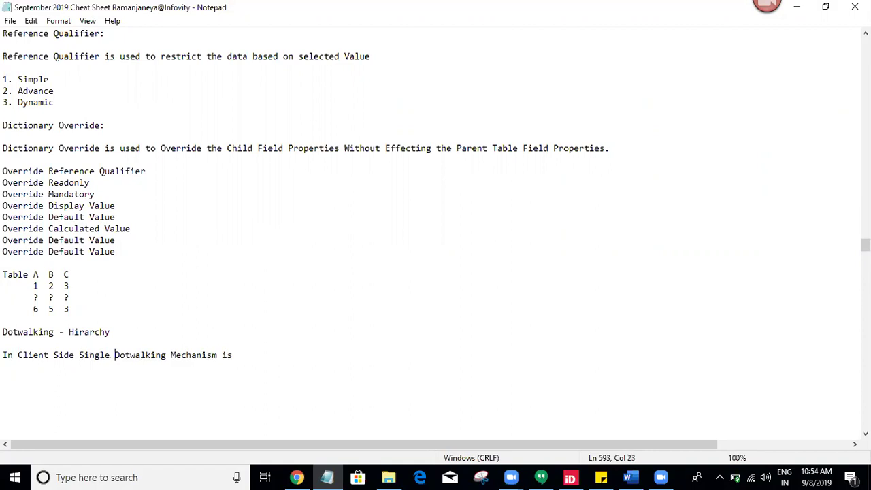
pyautogui.moveTo(170, 355); pyautogui.dragTo(243, 354)
pyautogui.press('BackSpace')
# Add a separate note line reading "In Server Side it will accept Multiple DotWalking", followed by a blank line.
pyautogui.press('Return')
pyautogui.press('Return')
pyautogui.write('In Server')
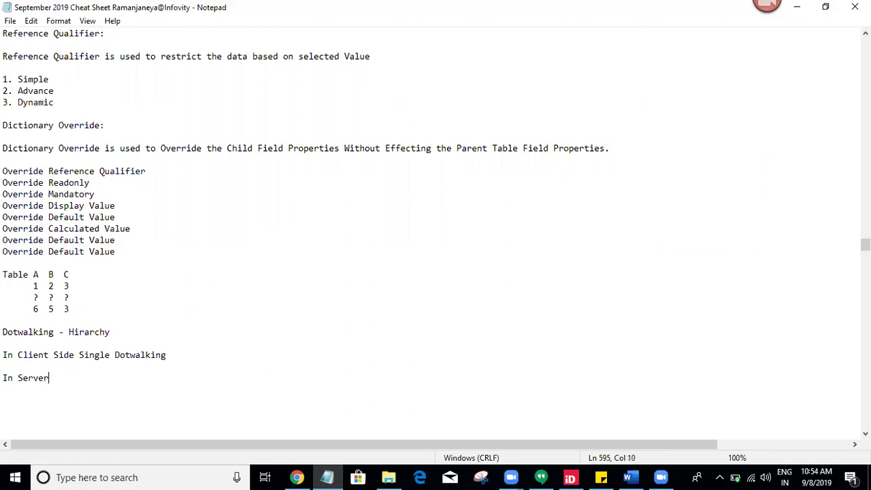
pyautogui.write(' Side it will accept M')
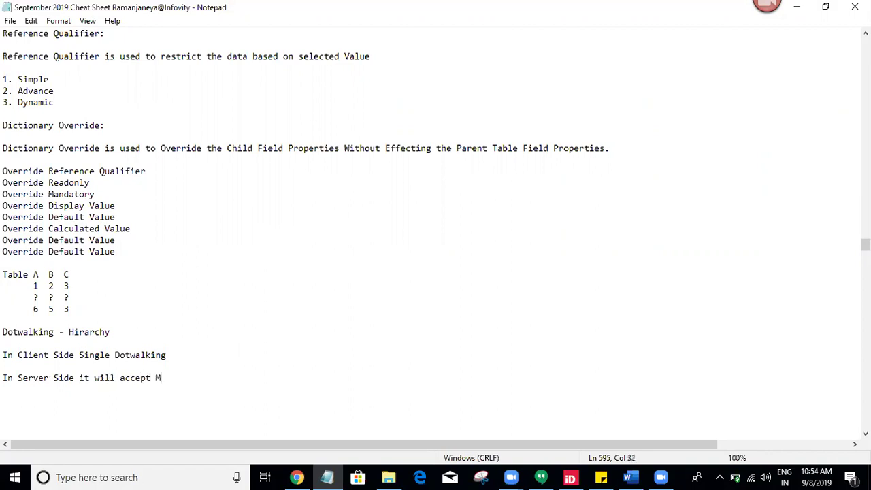
pyautogui.write('ultiple DotWalking')
pyautogui.press('Return')
pyautogui.press('Return')
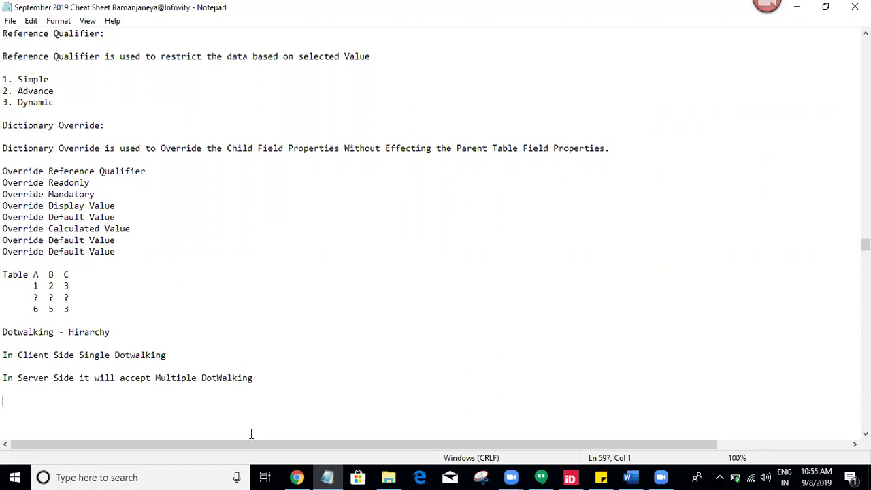
# Switch to Chrome, open the parent table's form layout discarding unsaved record changes, and expand the Caller reference into its User fields.
pyautogui.click(297, 477)
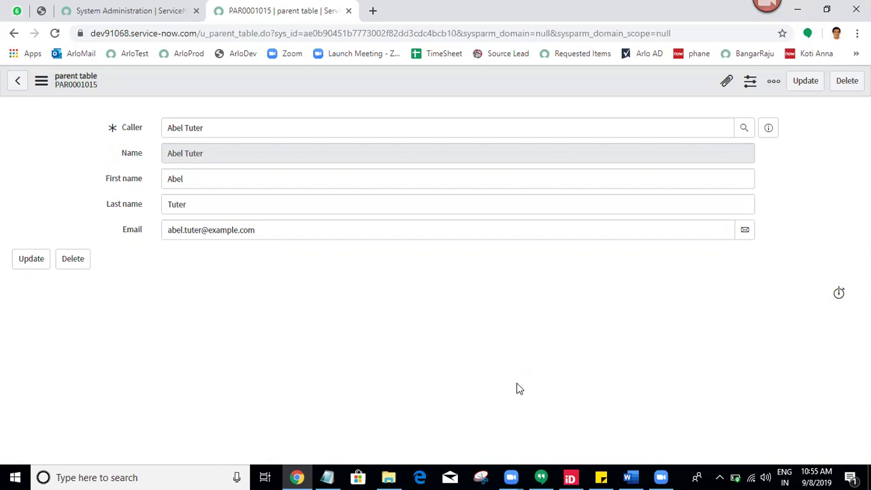
pyautogui.rightClick(300, 82)
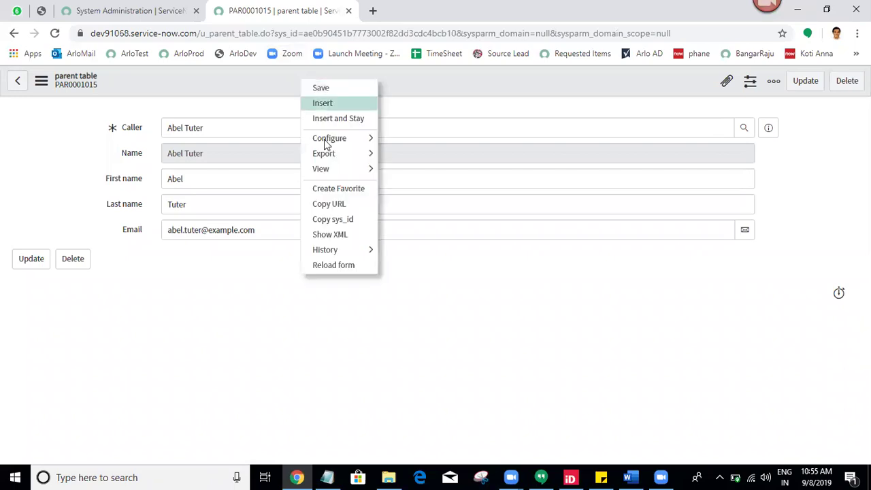
pyautogui.moveTo(330, 139)
pyautogui.click(411, 156)
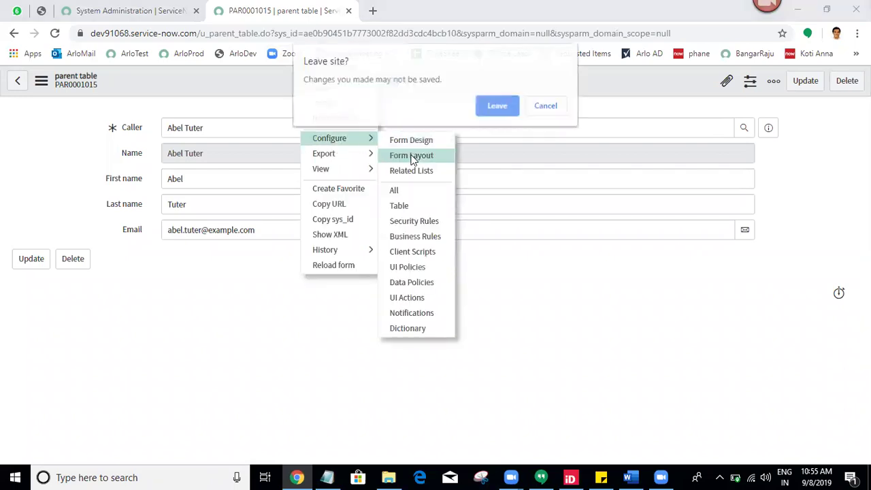
pyautogui.click(488, 106)
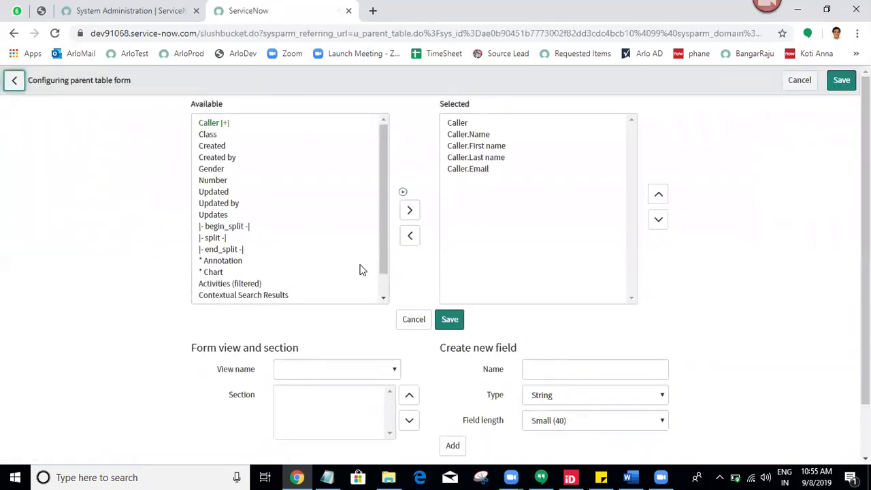
pyautogui.click(224, 124)
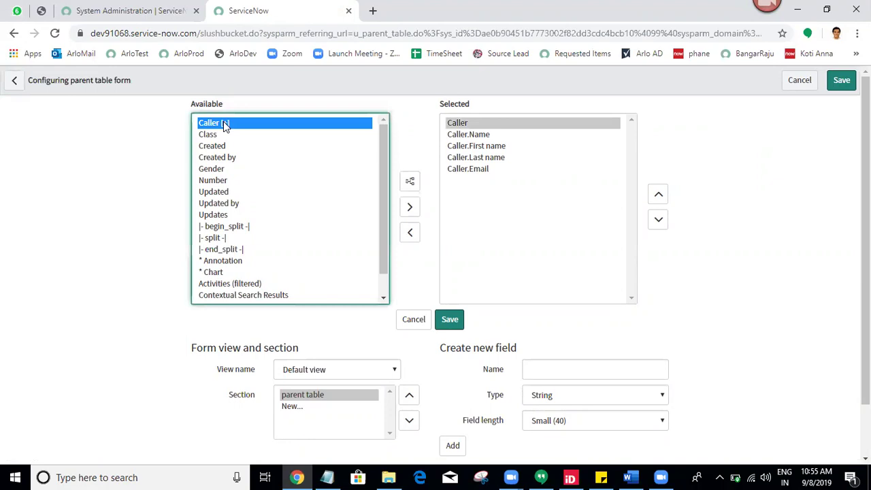
pyautogui.click(410, 185)
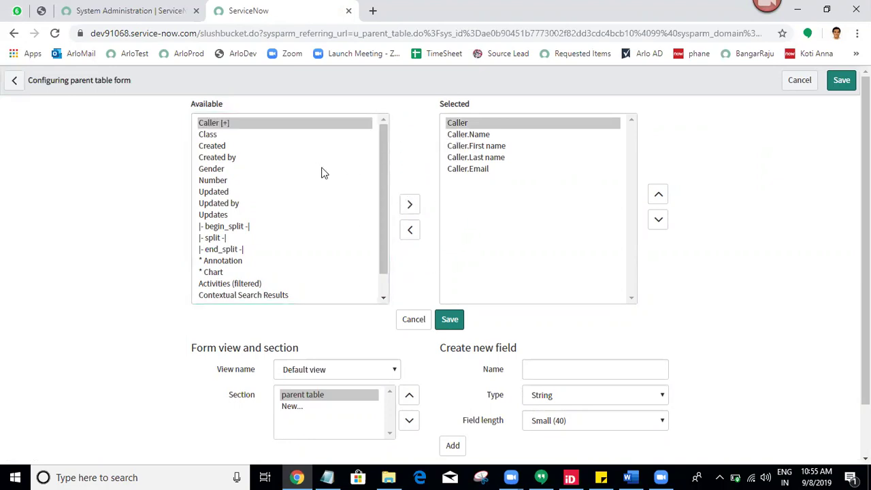
# Add the Department field from the Caller's User fields to the selected fields and save the form layout.
pyautogui.click(230, 181)
pyautogui.press('d')
pyautogui.press('d')
pyautogui.press('d')
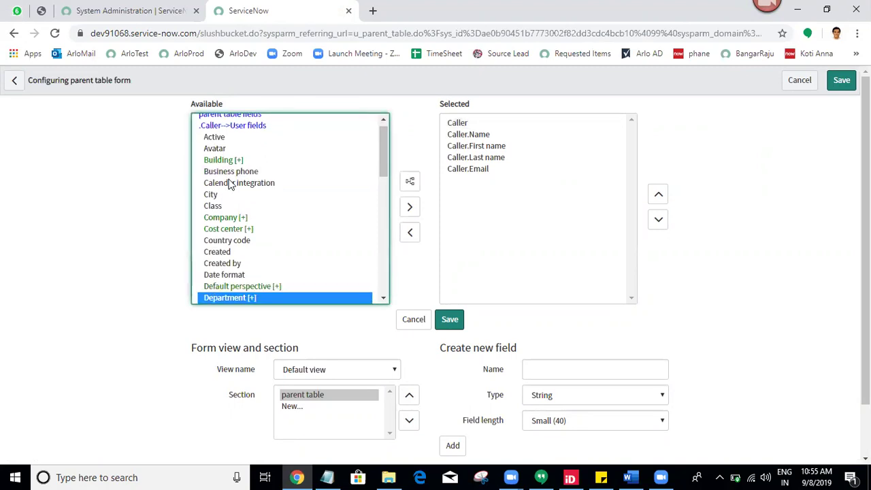
pyautogui.click(232, 287)
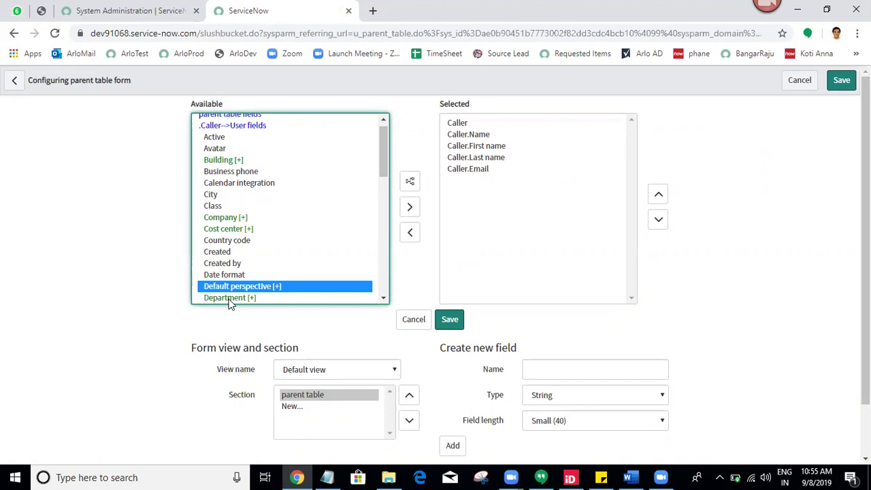
pyautogui.click(230, 299)
pyautogui.scroll(-2, 230, 302)
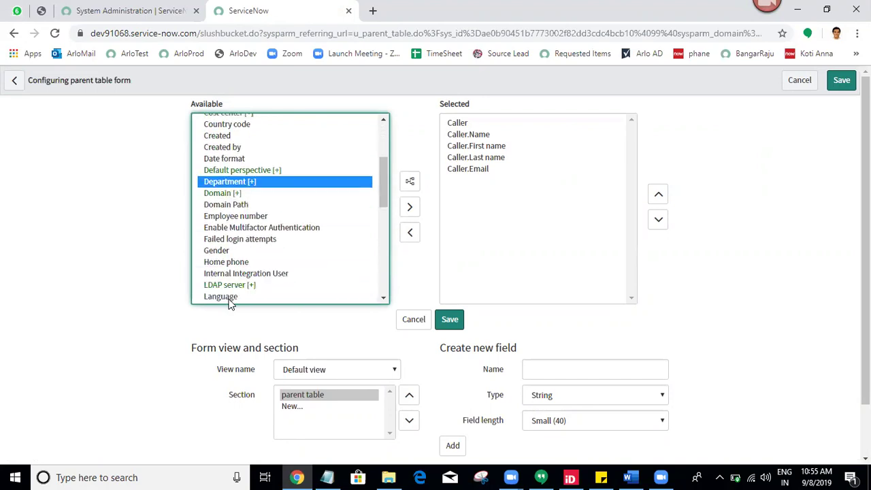
pyautogui.click(410, 206)
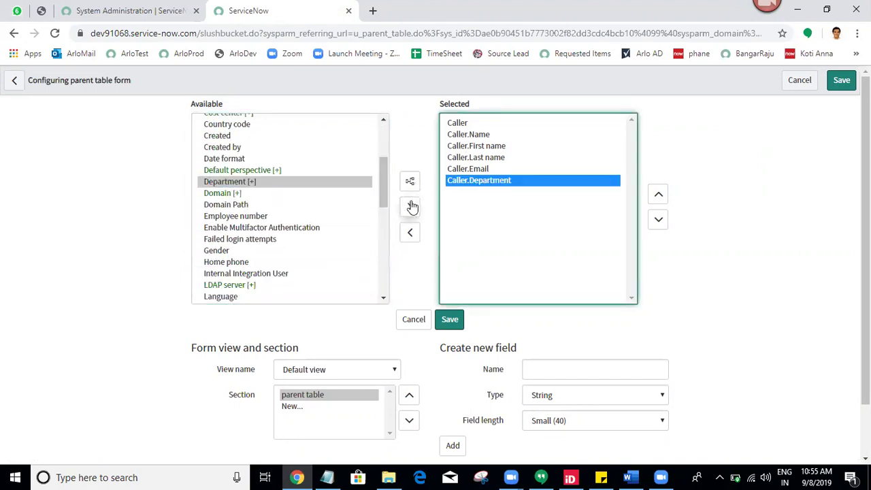
pyautogui.click(446, 323)
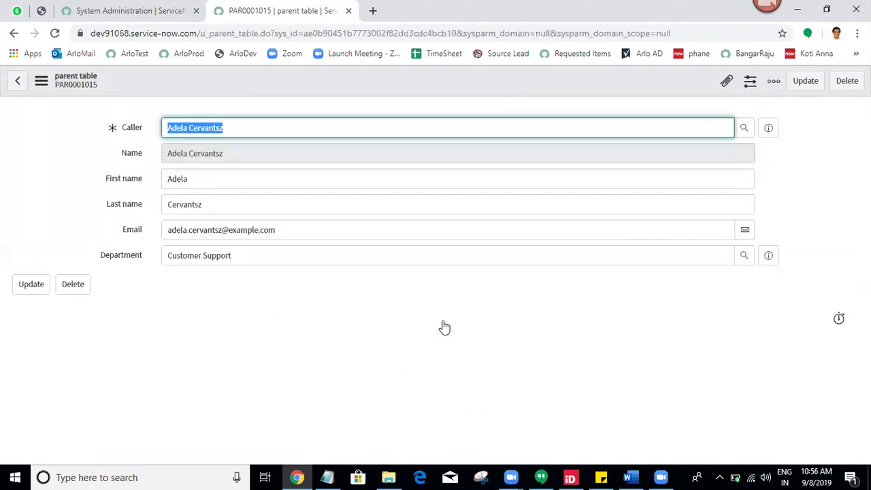
# Preview the Department reference record from the parent table form and examine its fields alongside the dot-walked caller fields.
pyautogui.click(495, 330)
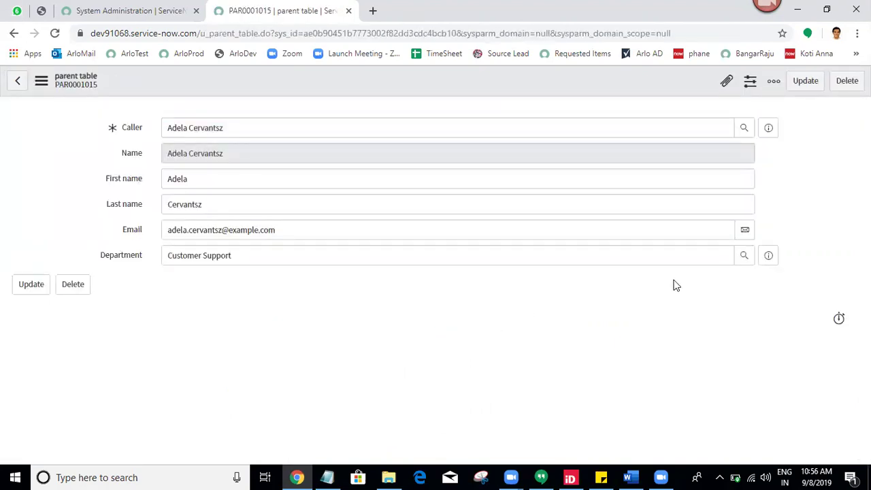
pyautogui.click(770, 256)
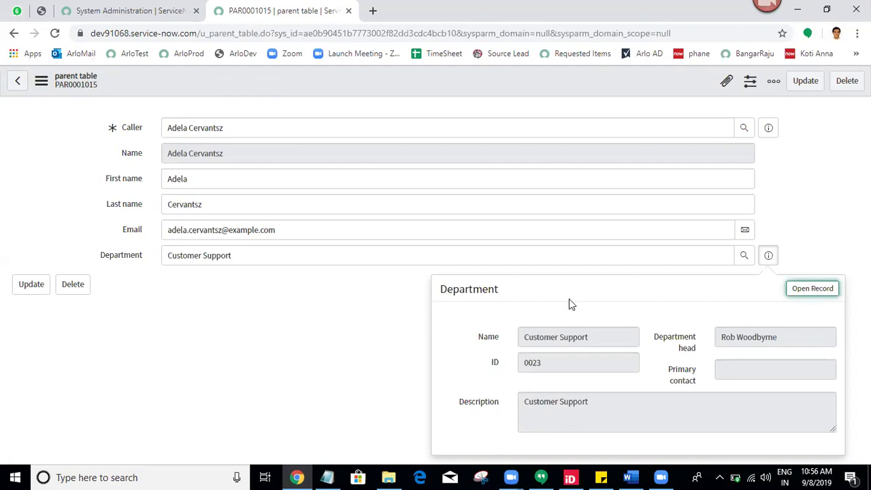
pyautogui.moveTo(124, 179); pyautogui.dragTo(153, 283)
pyautogui.click(153, 283)
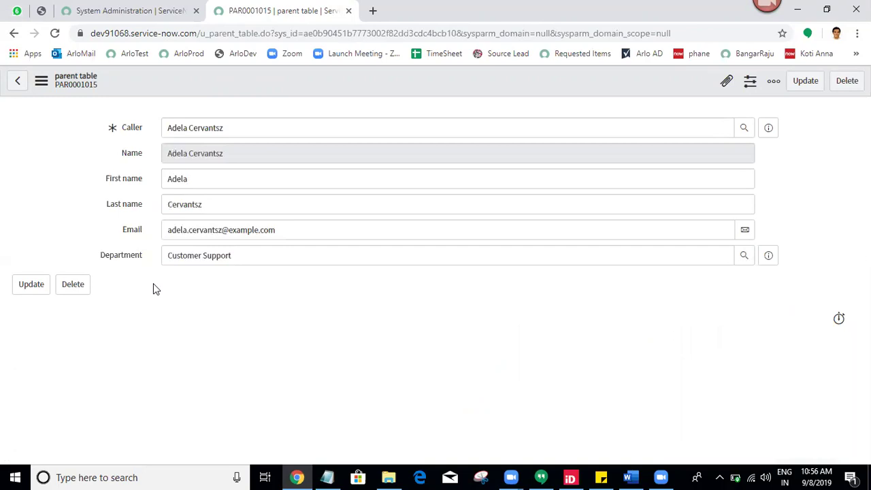
pyautogui.moveTo(96, 262); pyautogui.dragTo(152, 261)
pyautogui.click(153, 258)
pyautogui.click(765, 262)
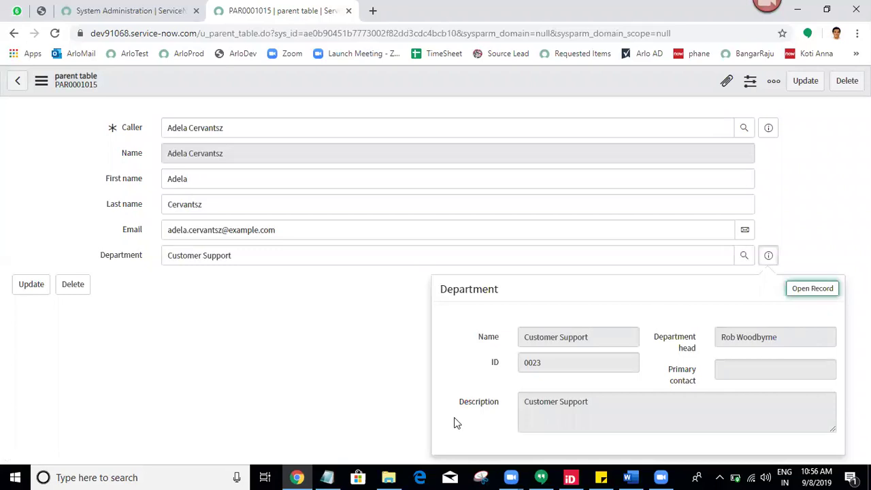
pyautogui.click(334, 369)
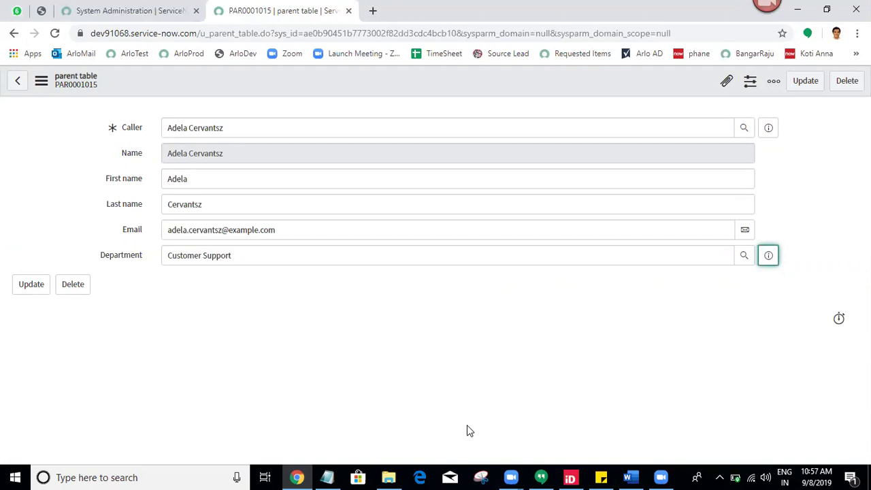
# Switch to the Notepad cheat sheet and review the client-side and server-side dotwalking notes by highlighting them.
pyautogui.click(326, 478)
pyautogui.click(264, 378)
pyautogui.moveTo(264, 379); pyautogui.dragTo(147, 288)
pyautogui.click(174, 328)
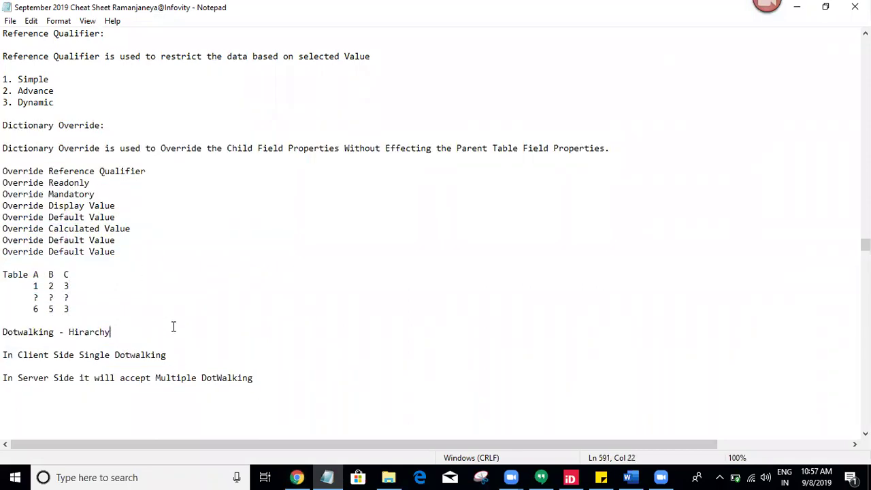